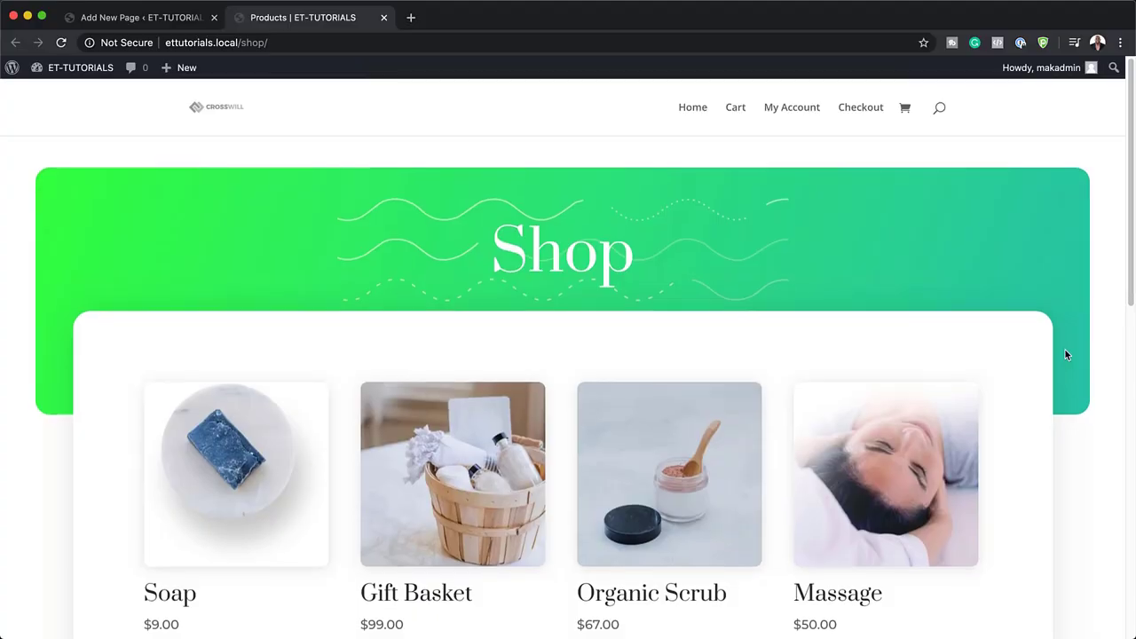
- Examine the finished shop page from the hero banner down through the product grid to the footer
{"action": "scroll", "coordinate": [1065, 350], "scroll_direction": "down", "scroll_amount": 3}
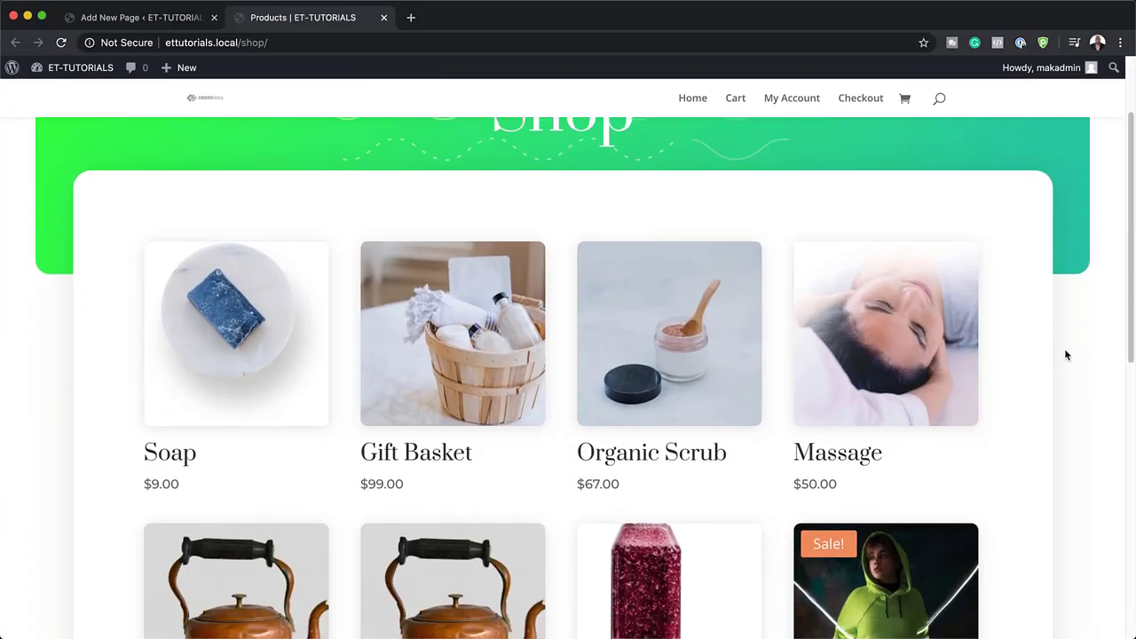
{"action": "scroll", "coordinate": [1066, 353], "scroll_direction": "down", "scroll_amount": 10}
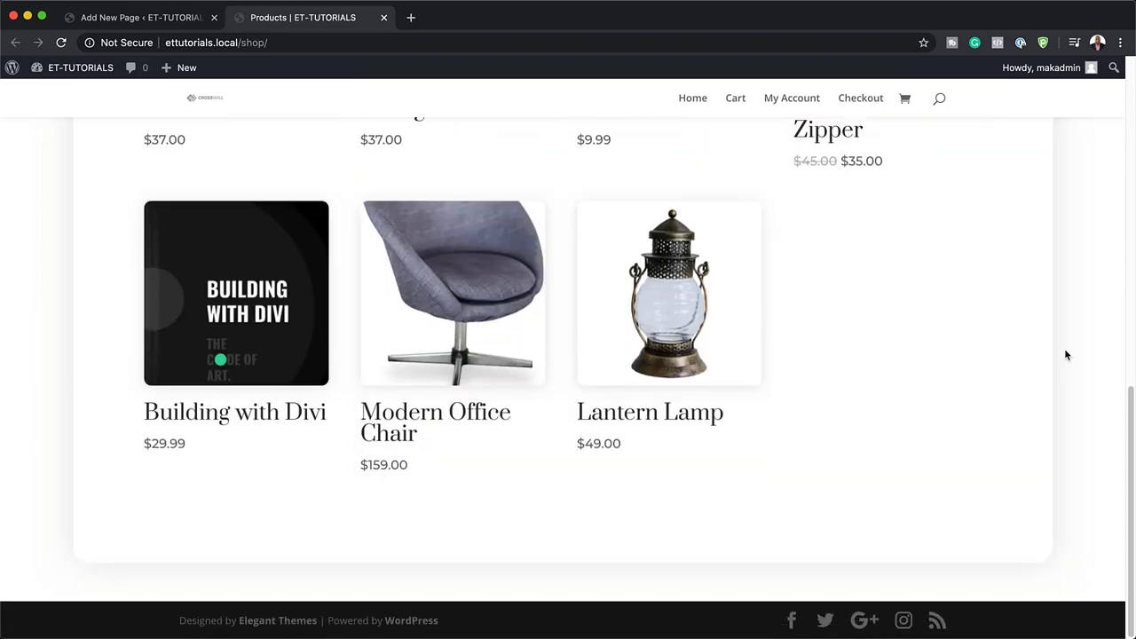
{"action": "scroll", "coordinate": [1067, 354], "scroll_direction": "up", "scroll_amount": 12}
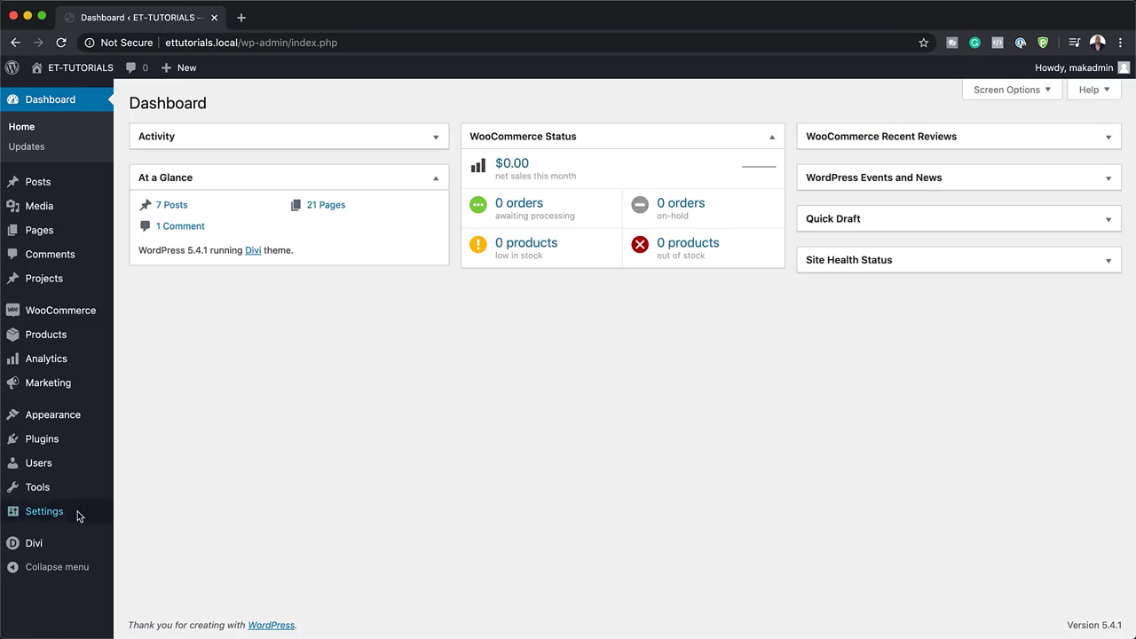
- Create a Divi Theme Builder template assigned to the WooCommerce Shop page
{"action": "mouse_move", "coordinate": [30, 544]}
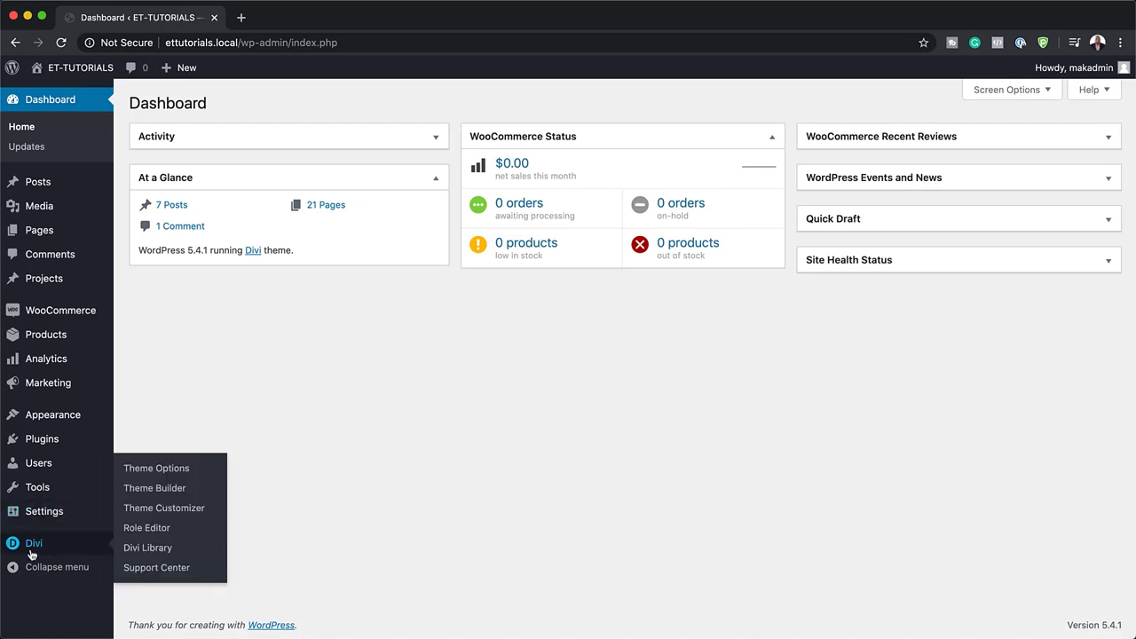
{"action": "left_click", "coordinate": [177, 498]}
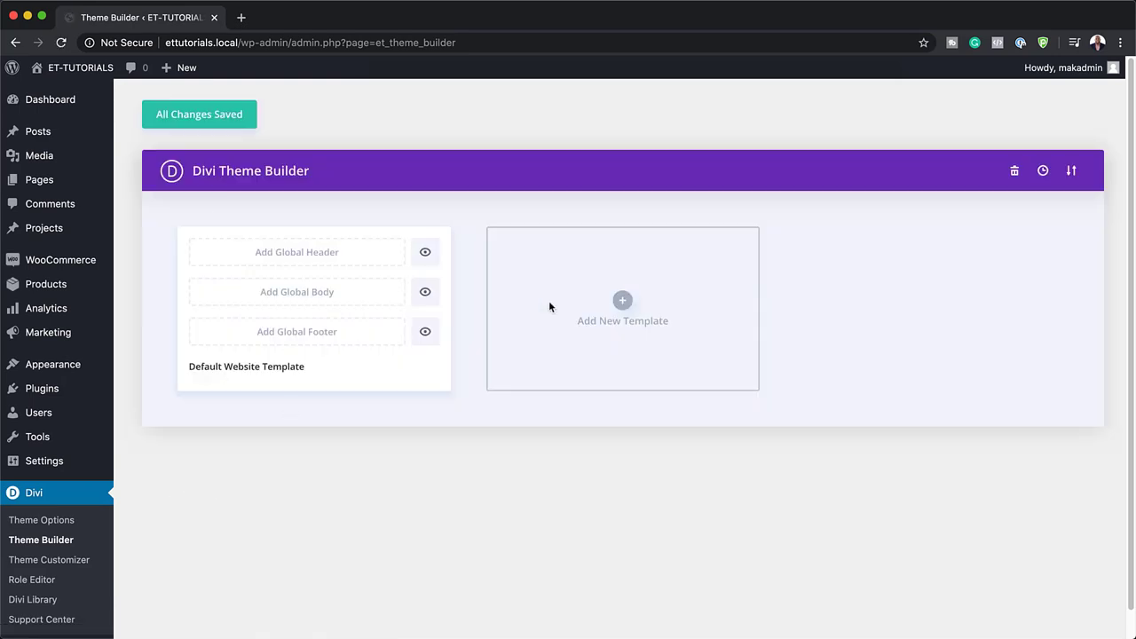
{"action": "left_click", "coordinate": [623, 302]}
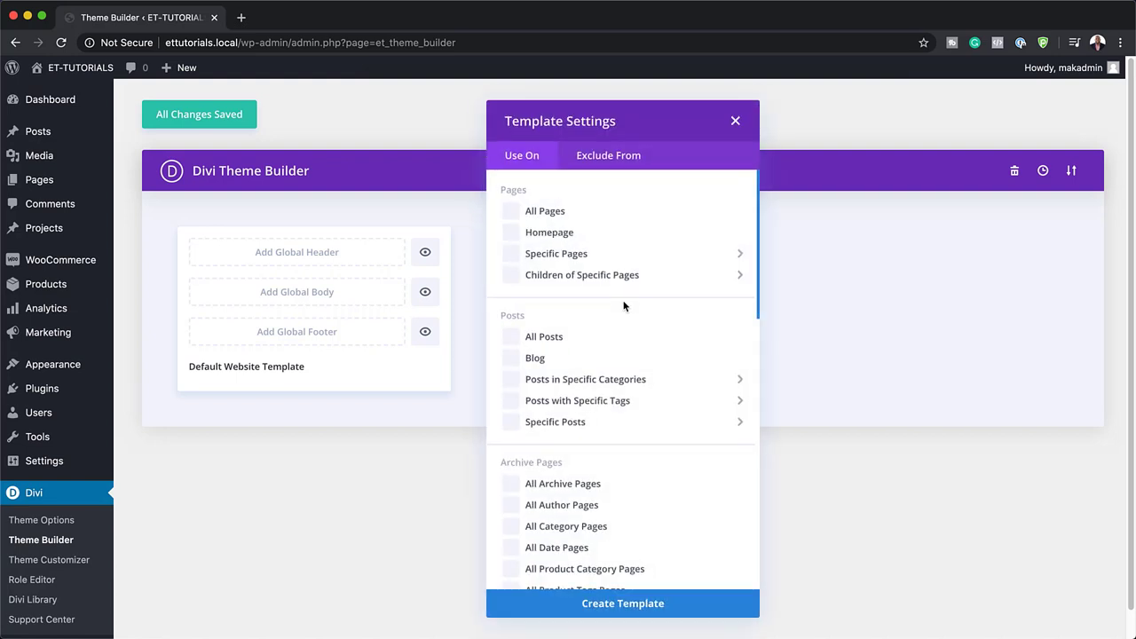
{"action": "scroll", "coordinate": [649, 472], "scroll_direction": "down", "scroll_amount": 7}
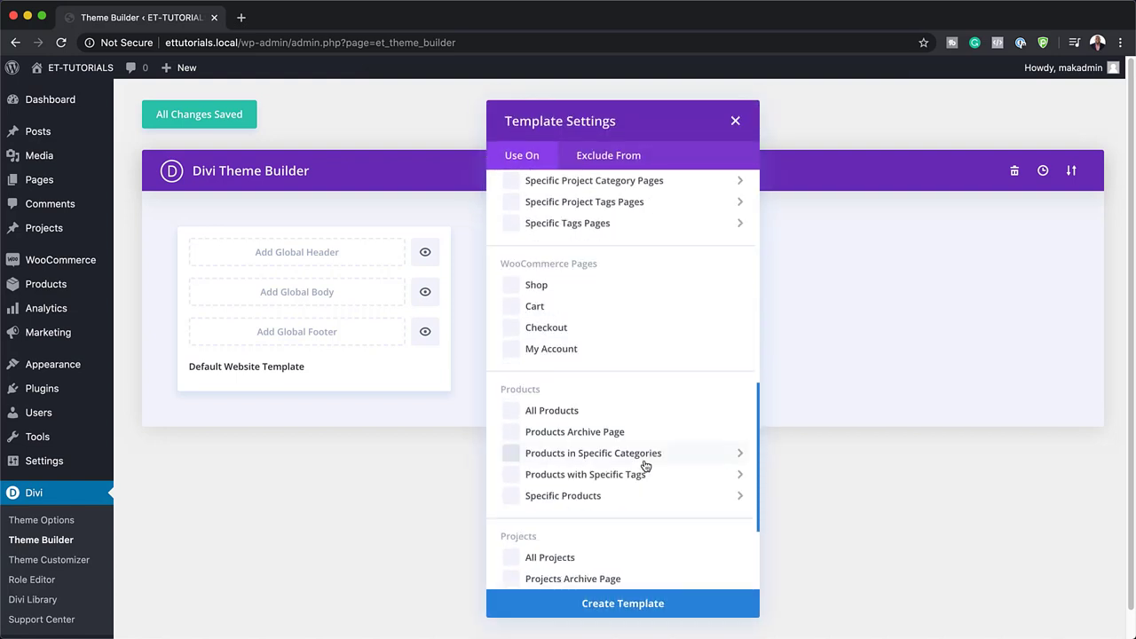
{"action": "left_click", "coordinate": [509, 285]}
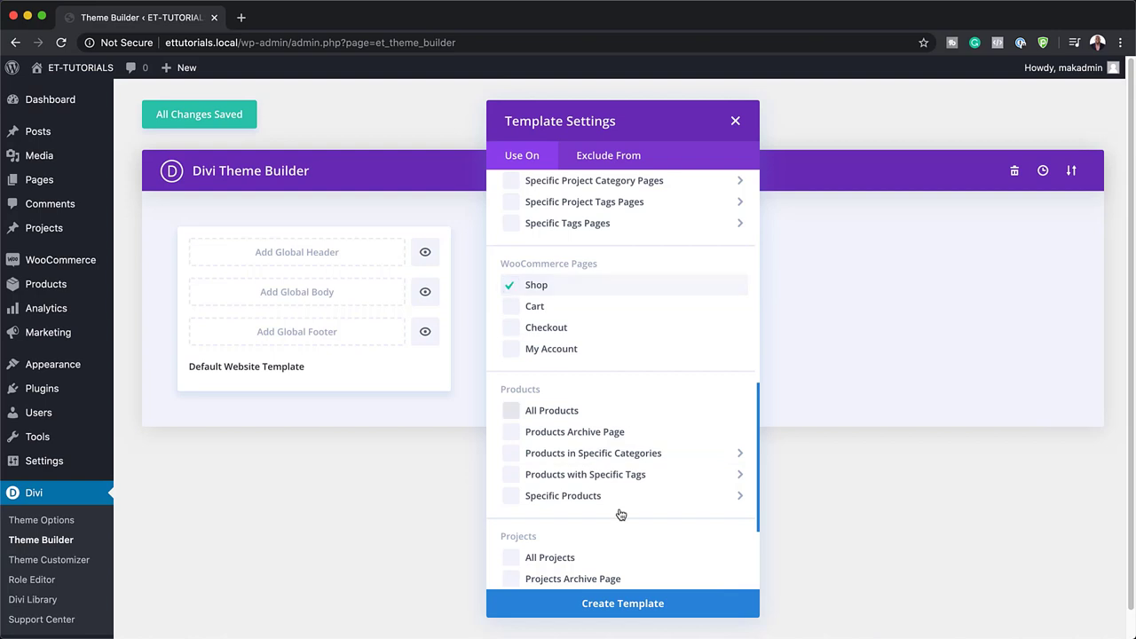
{"action": "left_click", "coordinate": [646, 604]}
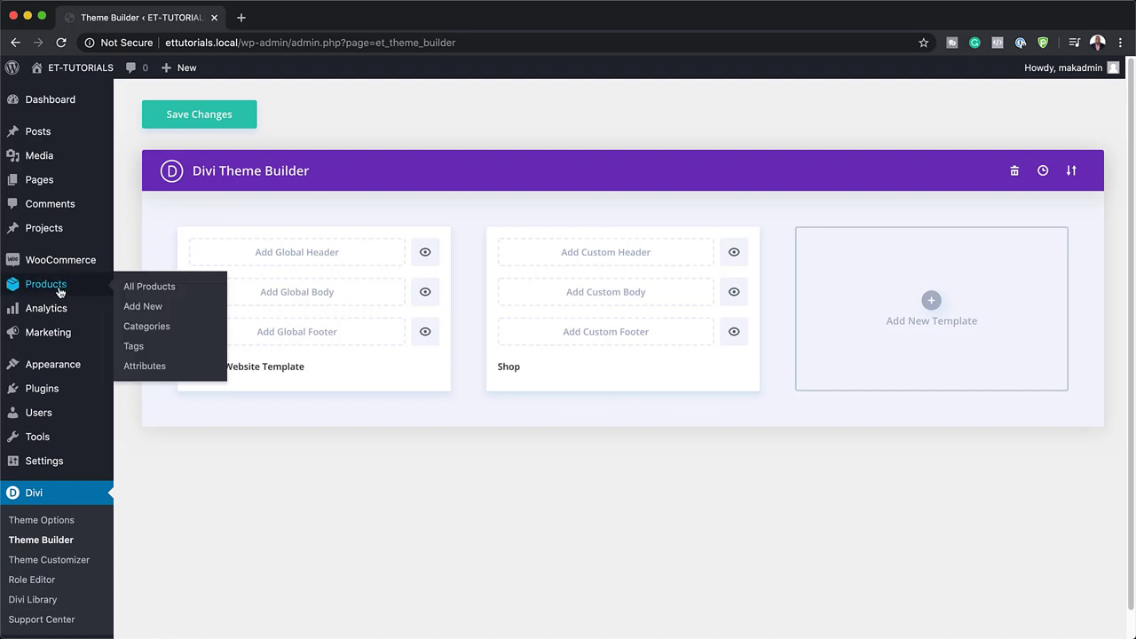
- Start building a custom body from scratch for the Shop template, dismissing the row insertion prompt
{"action": "mouse_move", "coordinate": [61, 267]}
{"action": "mouse_move", "coordinate": [52, 287]}
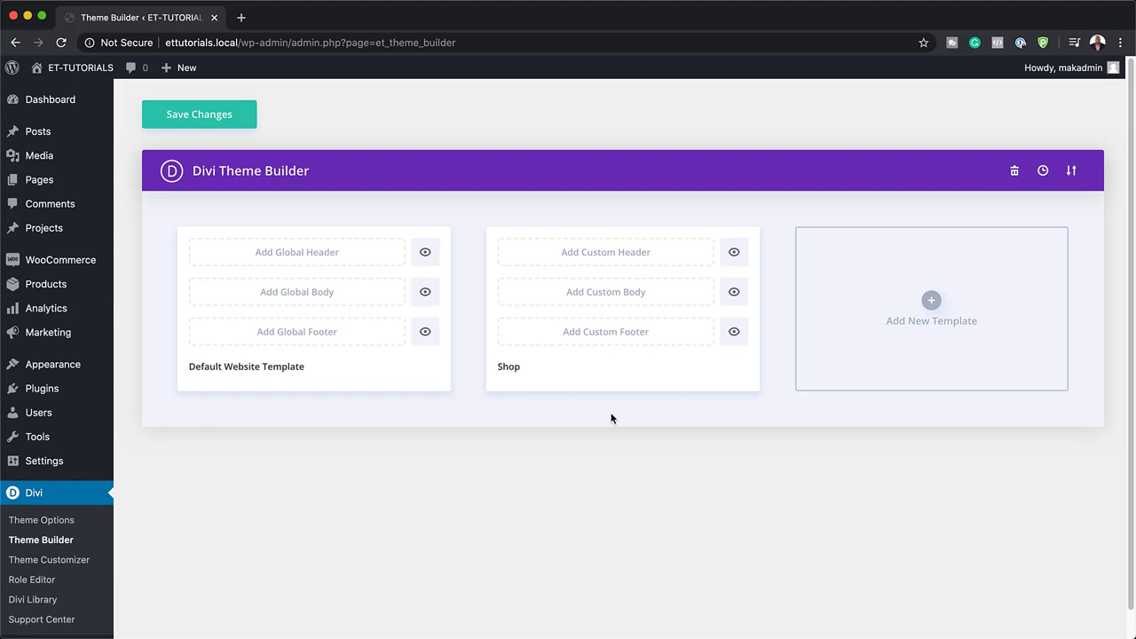
{"action": "mouse_move", "coordinate": [502, 338]}
{"action": "left_click", "coordinate": [632, 298]}
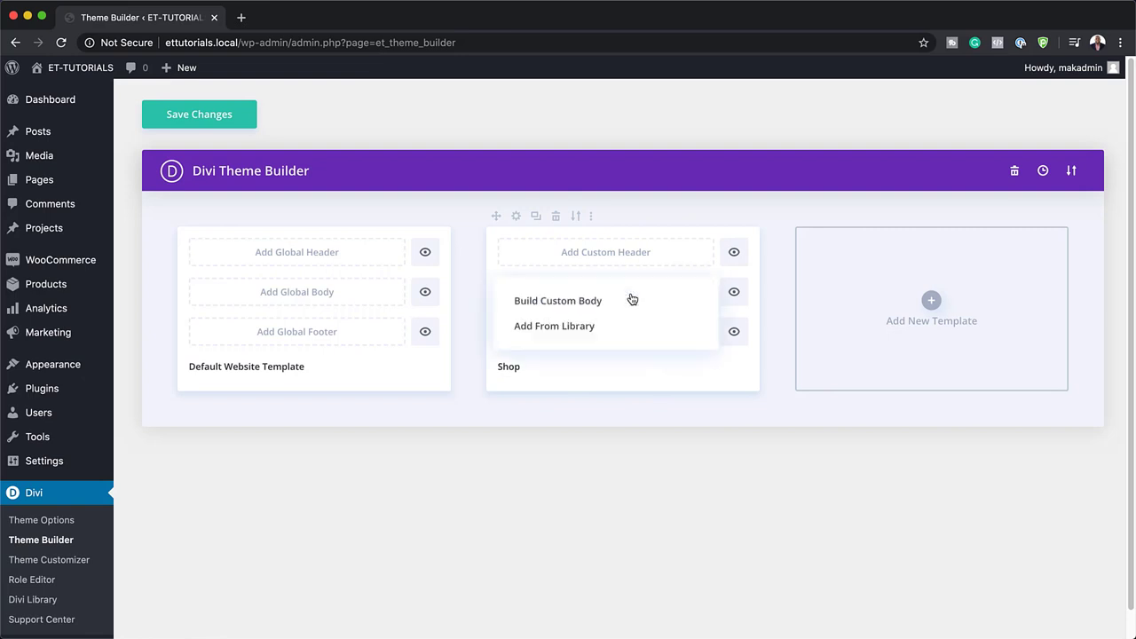
{"action": "left_click", "coordinate": [560, 311]}
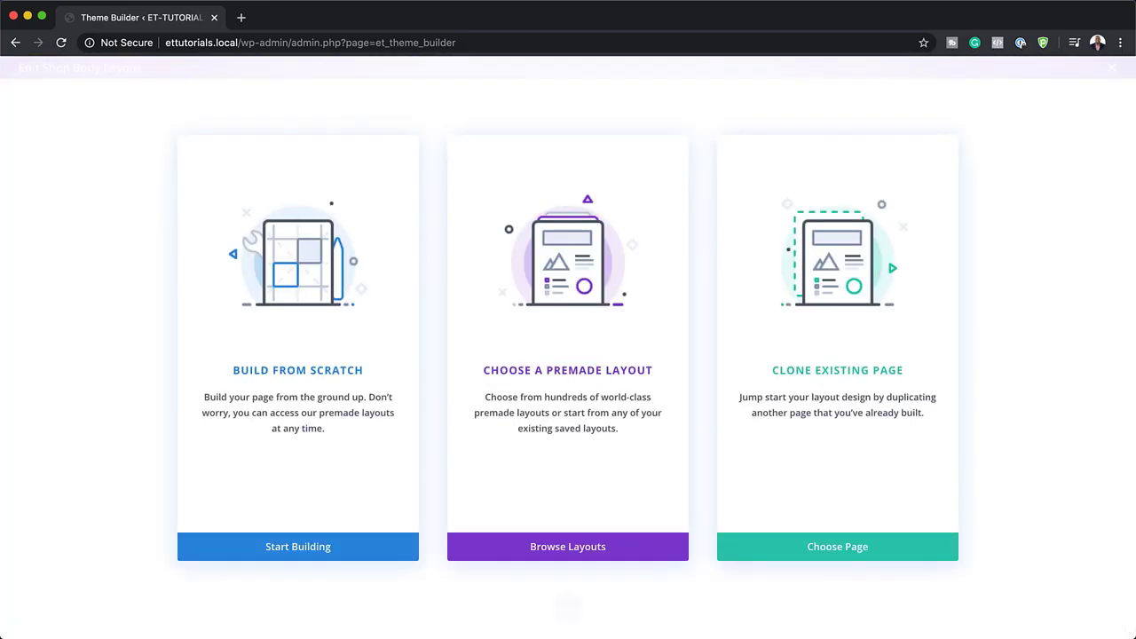
{"action": "left_click", "coordinate": [334, 374]}
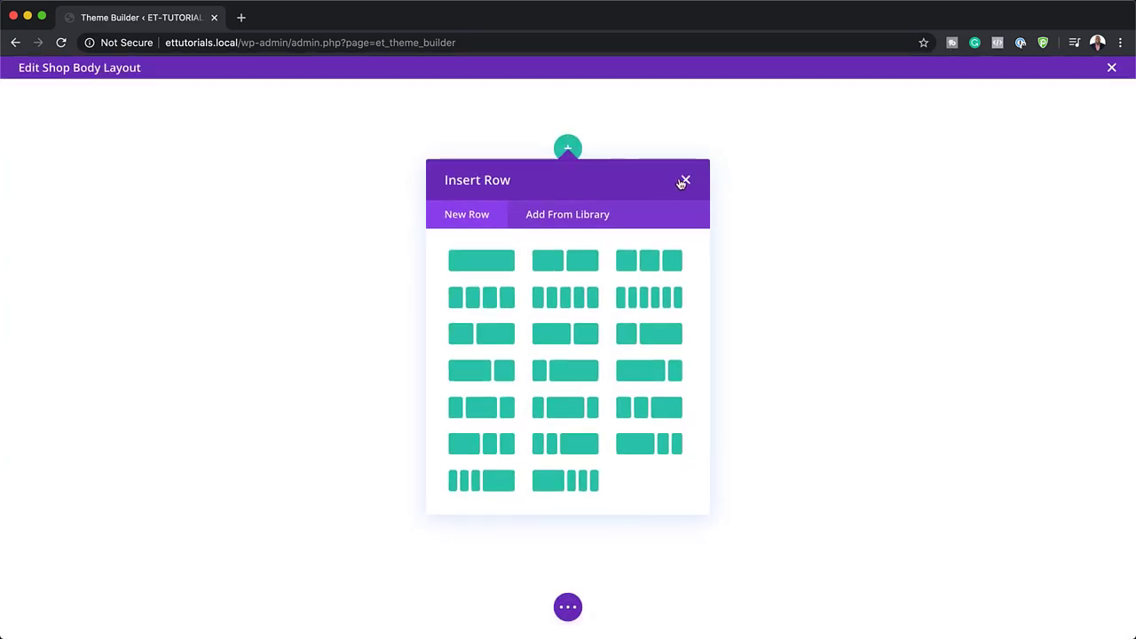
{"action": "left_click", "coordinate": [686, 182]}
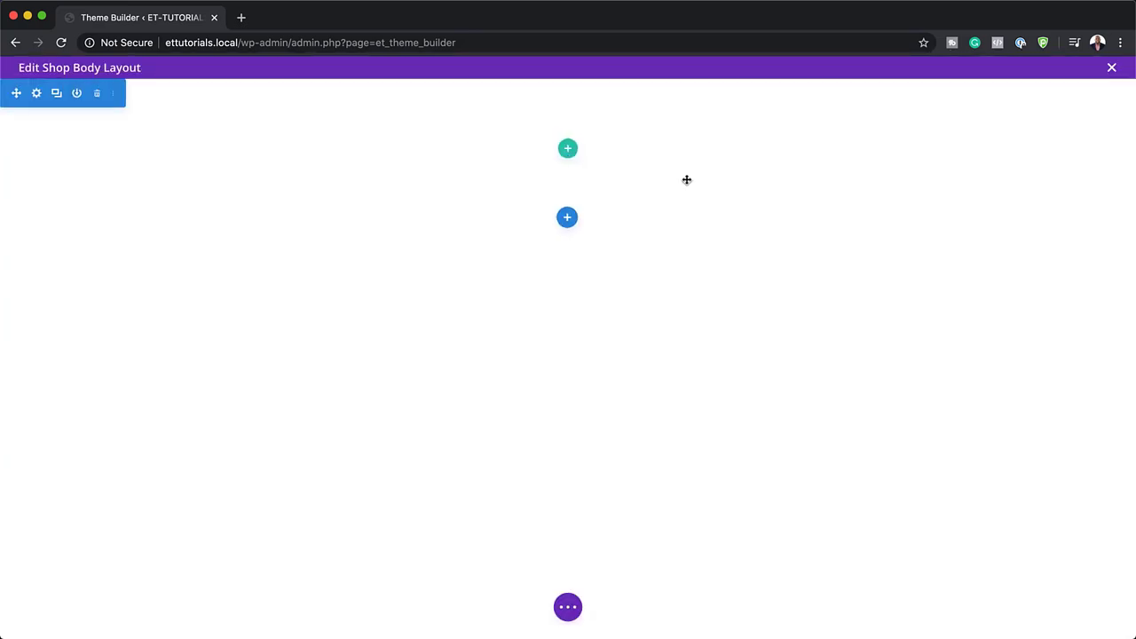
- Add a background gradient to the empty section and set its first color to #32ff3d
{"action": "left_click", "coordinate": [39, 94]}
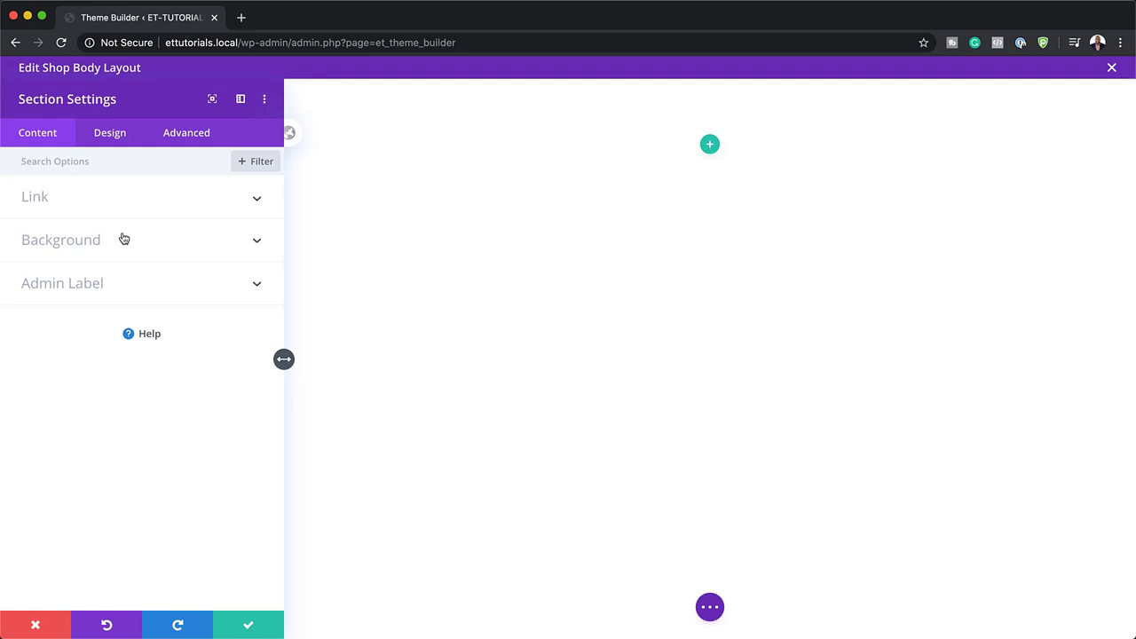
{"action": "left_click", "coordinate": [95, 245]}
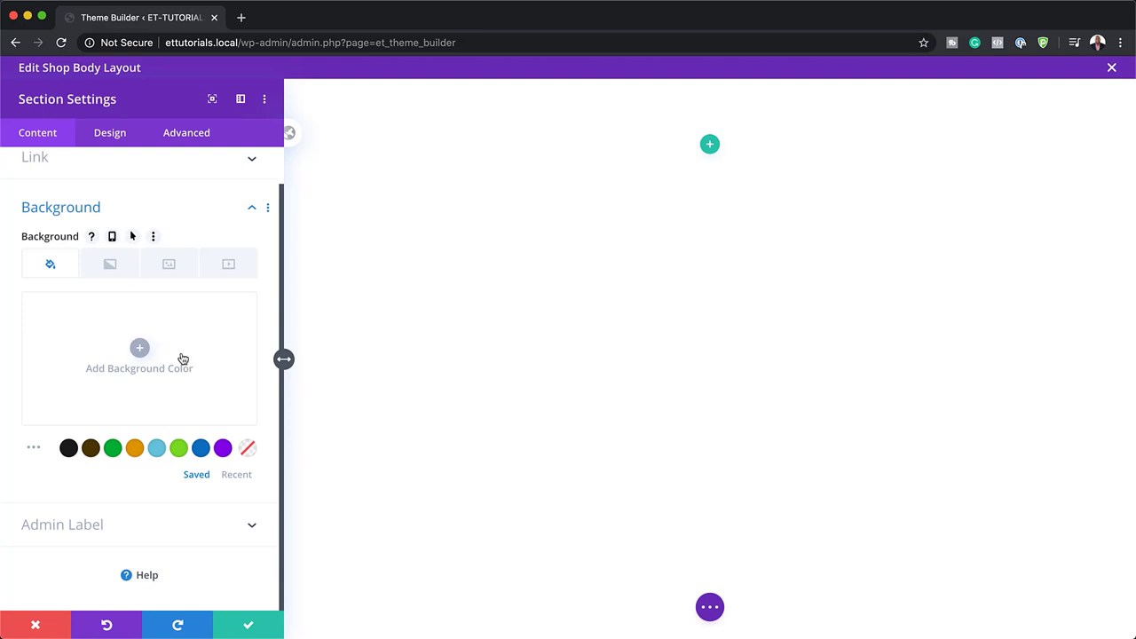
{"action": "left_click", "coordinate": [119, 264]}
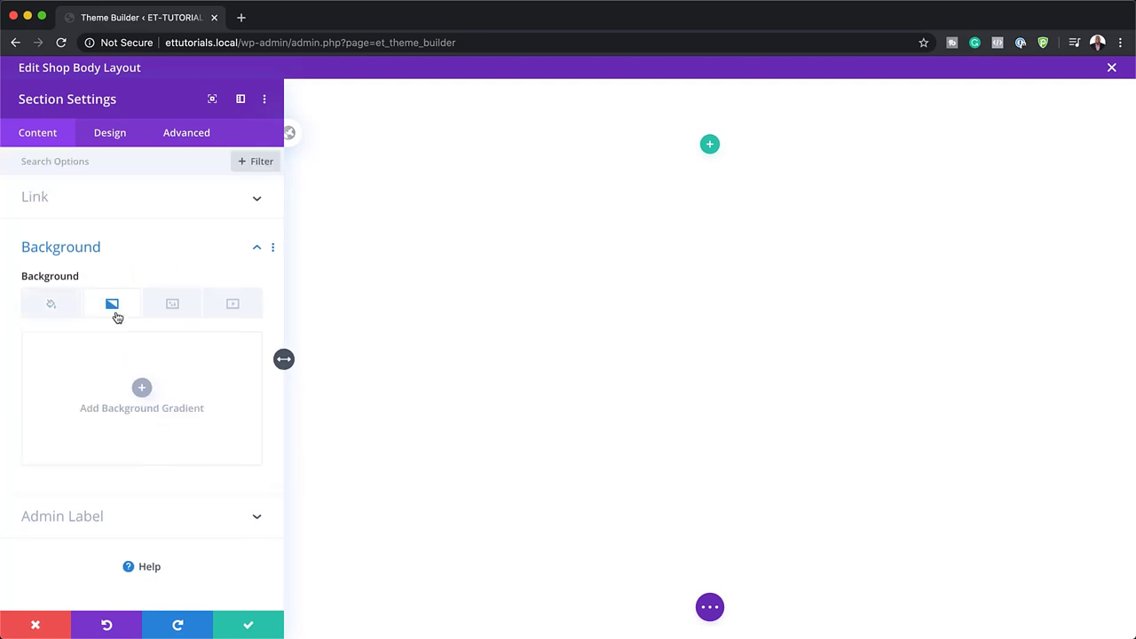
{"action": "left_click", "coordinate": [142, 388]}
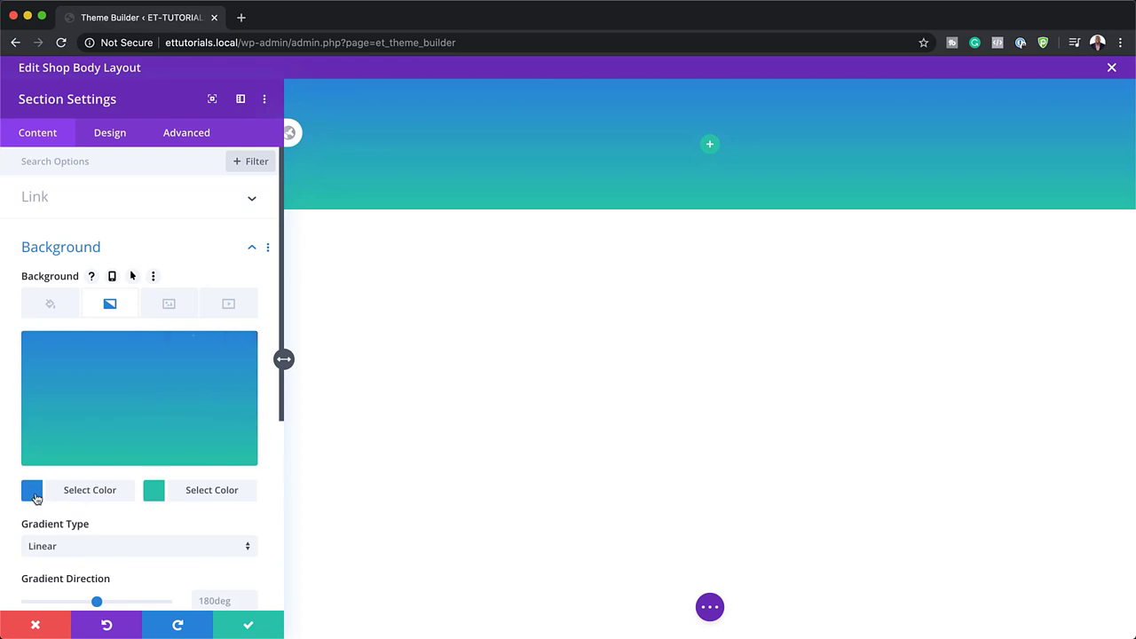
{"action": "left_click", "coordinate": [33, 493]}
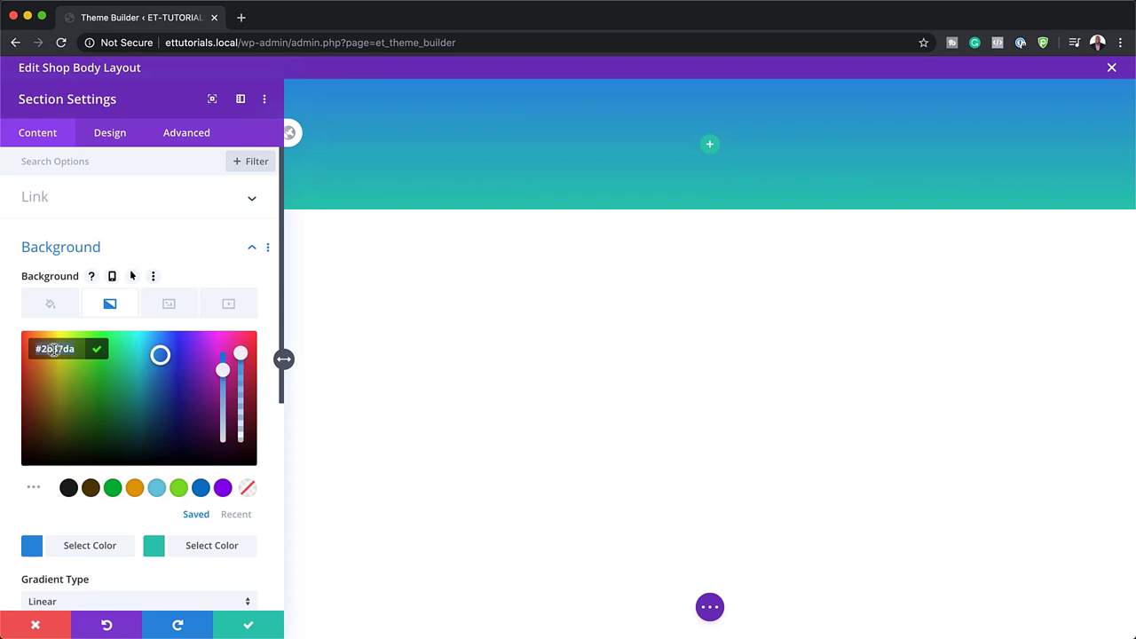
{"action": "left_click", "coordinate": [105, 335]}
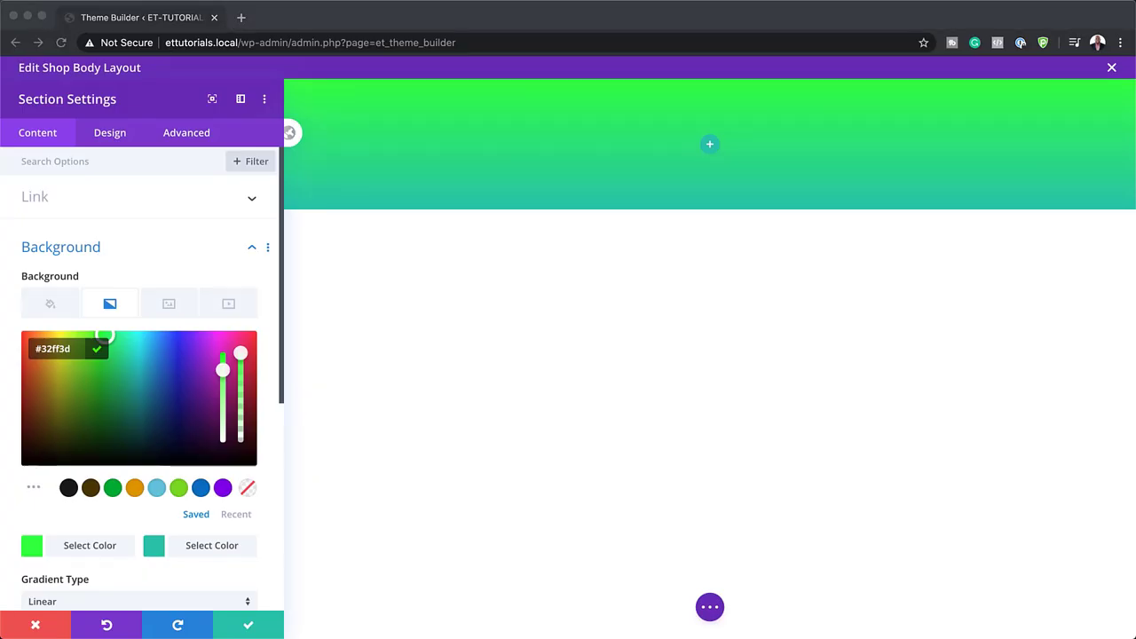
- Use #29c4a9 as the section gradient's second color and set the gradient direction to 109deg
{"action": "left_click", "coordinate": [156, 552]}
{"action": "left_click", "coordinate": [156, 552]}
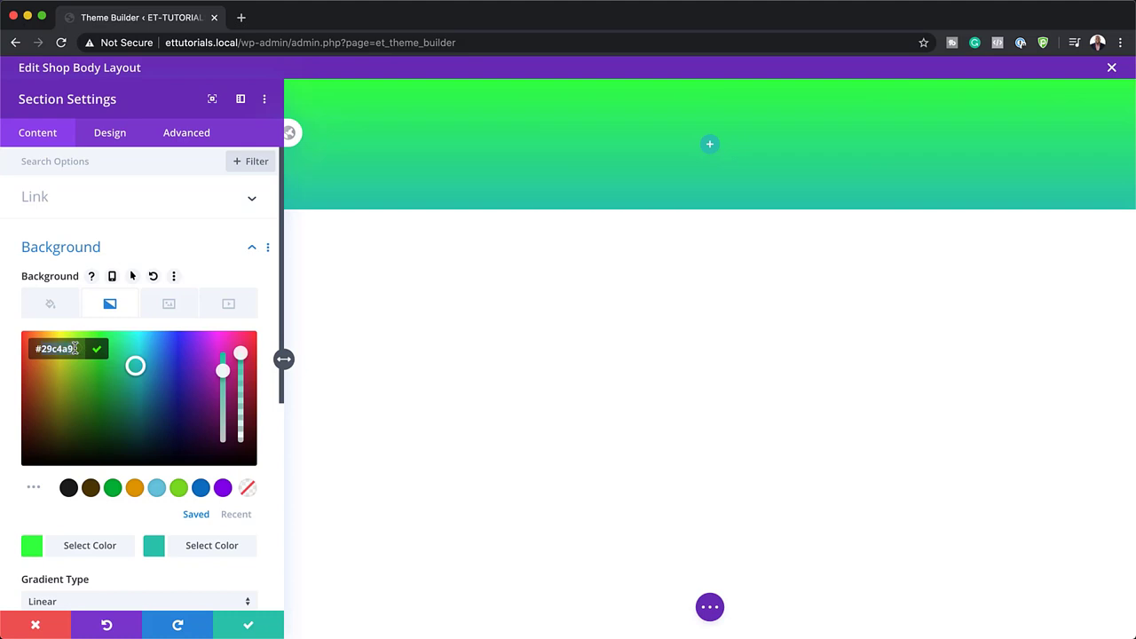
{"action": "scroll", "coordinate": [156, 428], "scroll_direction": "down", "scroll_amount": 2}
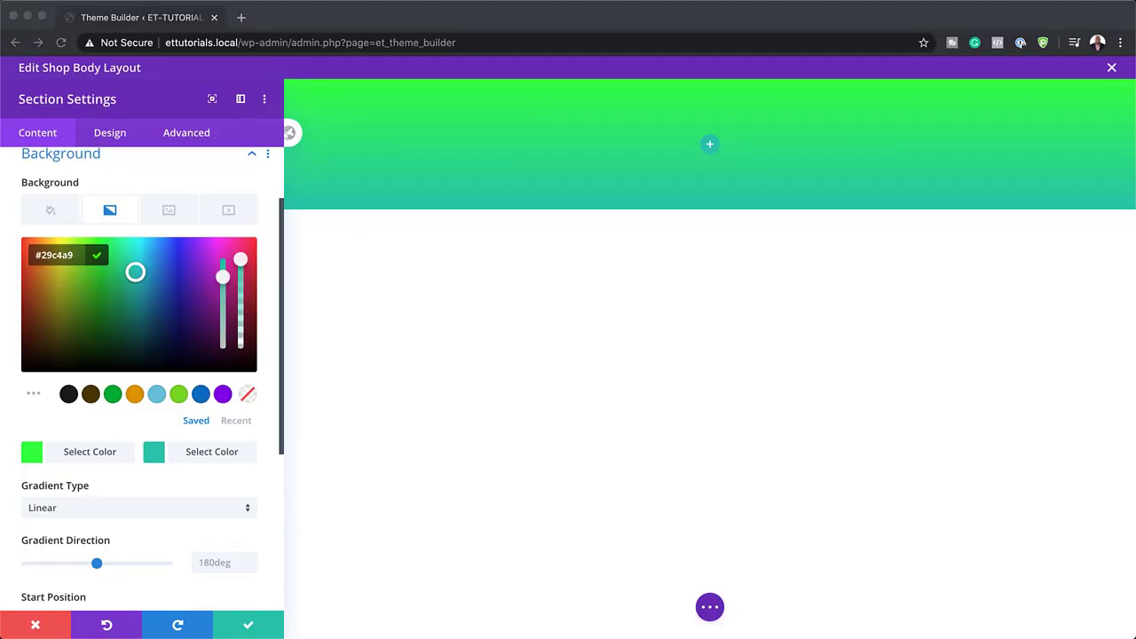
{"action": "scroll", "coordinate": [209, 499], "scroll_direction": "down", "scroll_amount": 1}
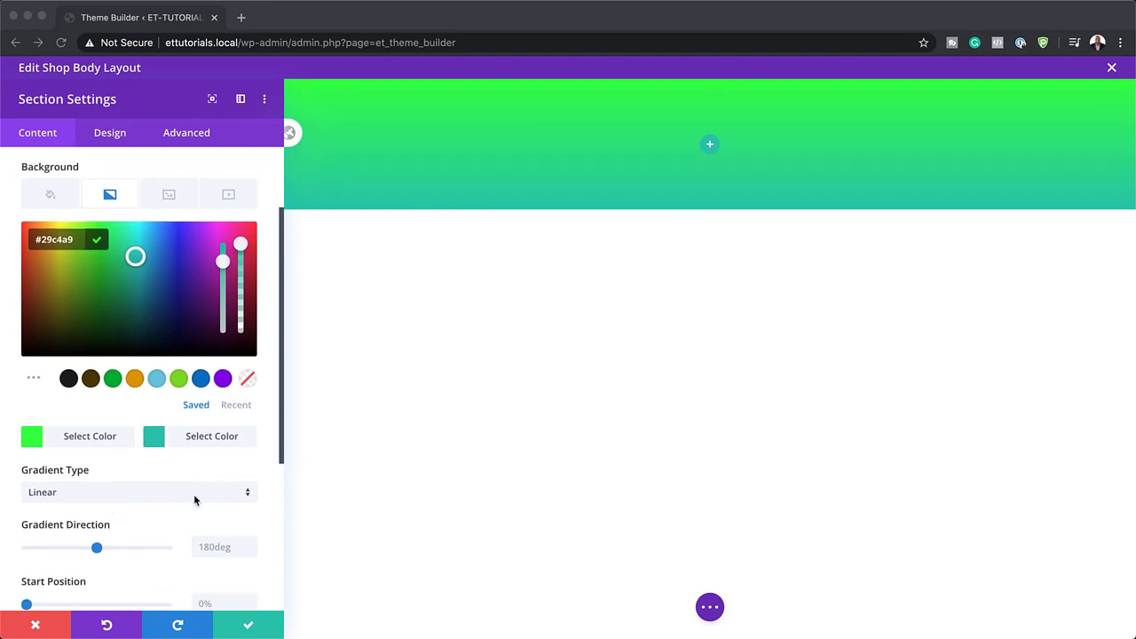
{"action": "scroll", "coordinate": [195, 502], "scroll_direction": "down", "scroll_amount": 3}
{"action": "left_click", "coordinate": [198, 469]}
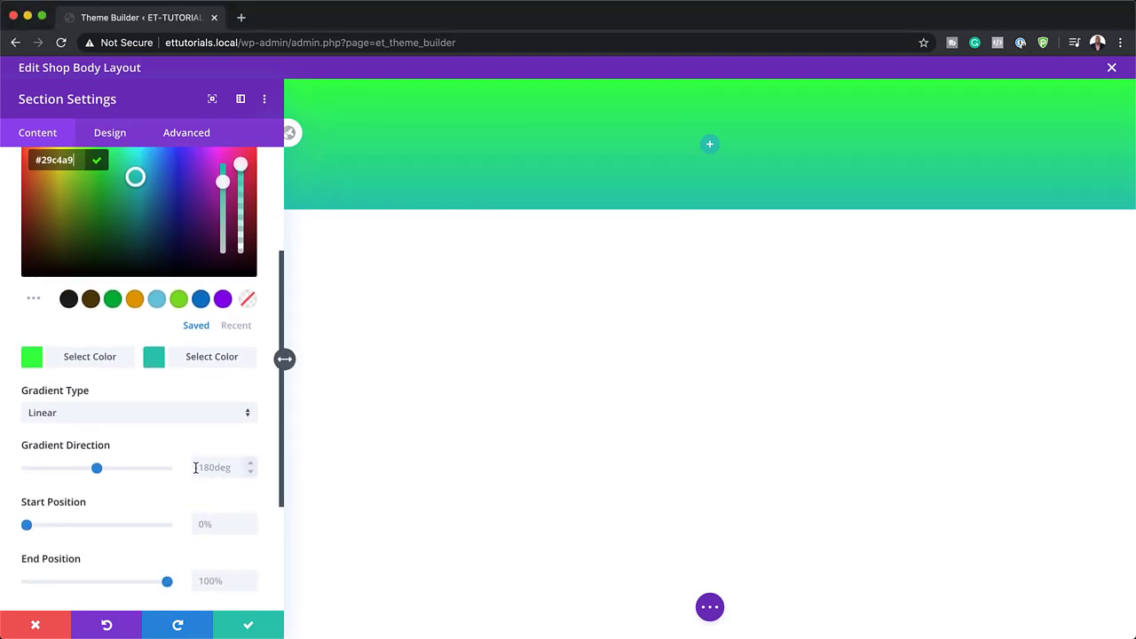
{"action": "type", "text": "109deg"}
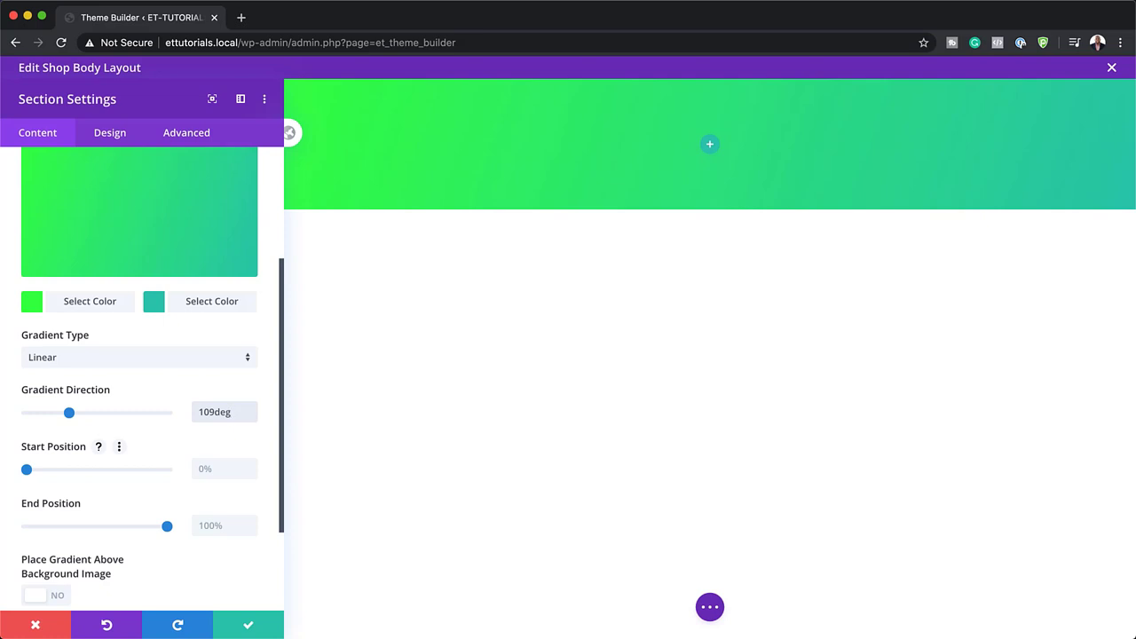
- Add green-energy-background-8.png from the media library as the section's background image
{"action": "scroll", "coordinate": [177, 380], "scroll_direction": "up", "scroll_amount": 4}
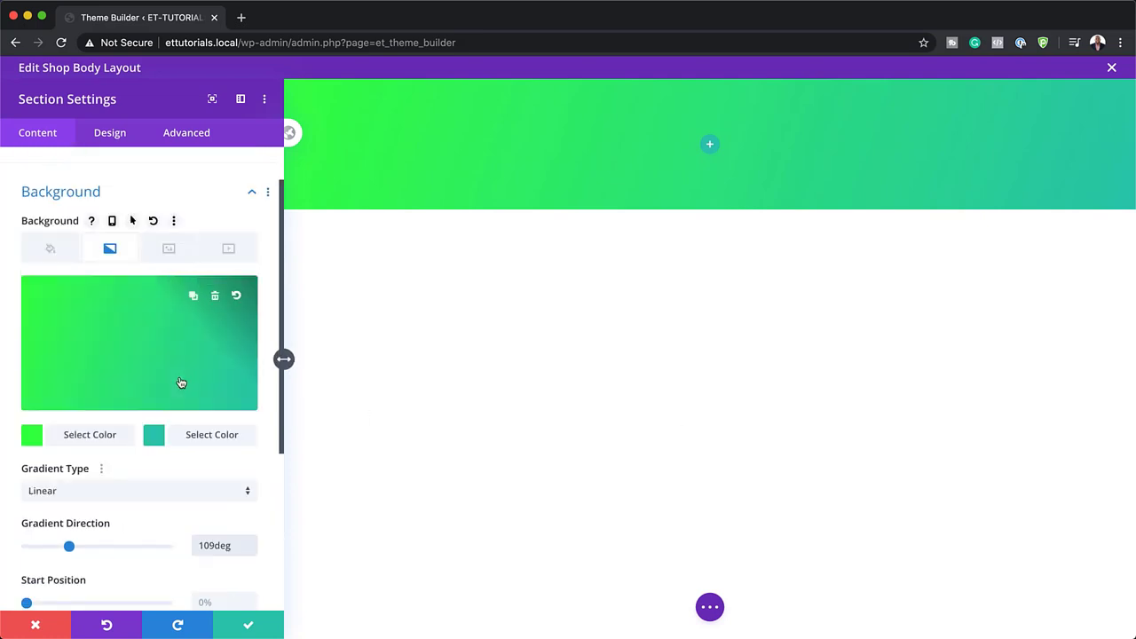
{"action": "left_click", "coordinate": [168, 305]}
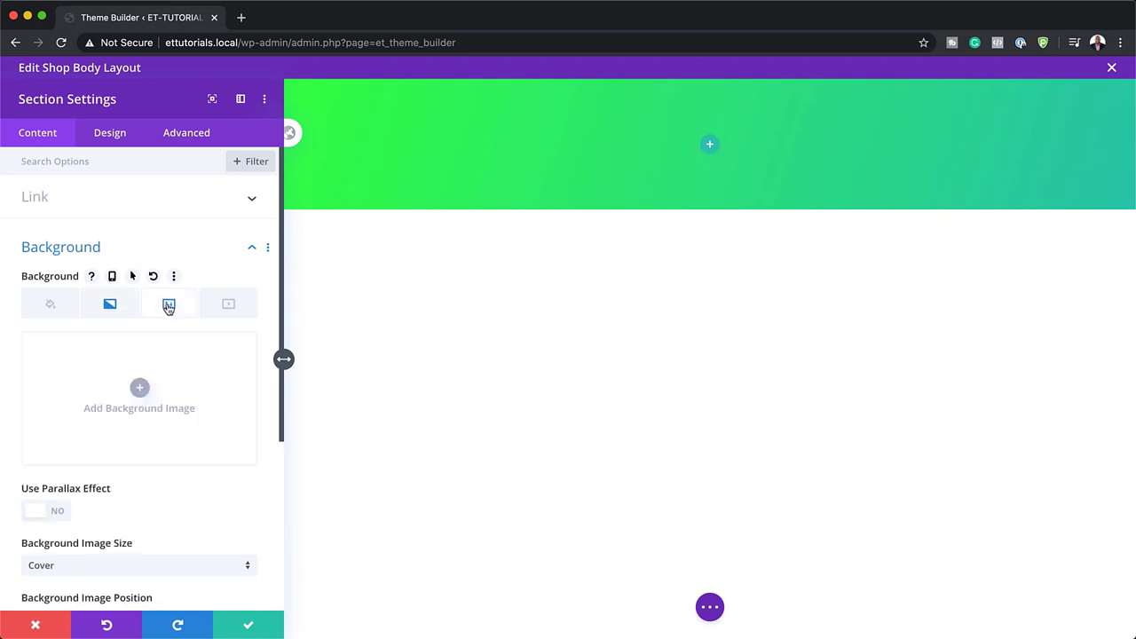
{"action": "left_click", "coordinate": [141, 390]}
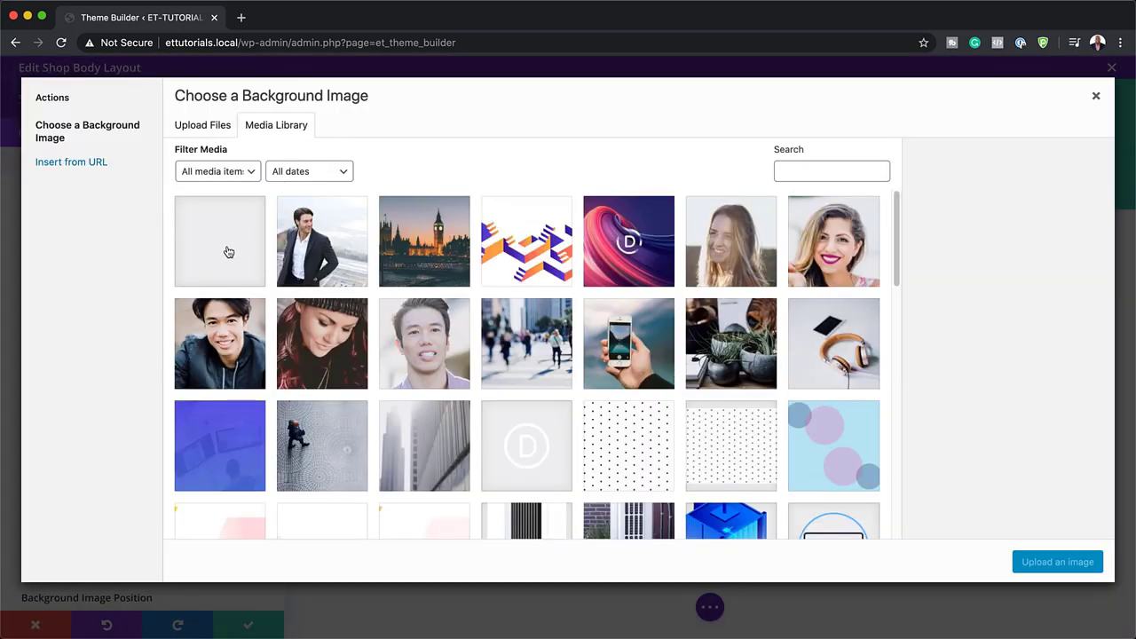
{"action": "left_click", "coordinate": [228, 251]}
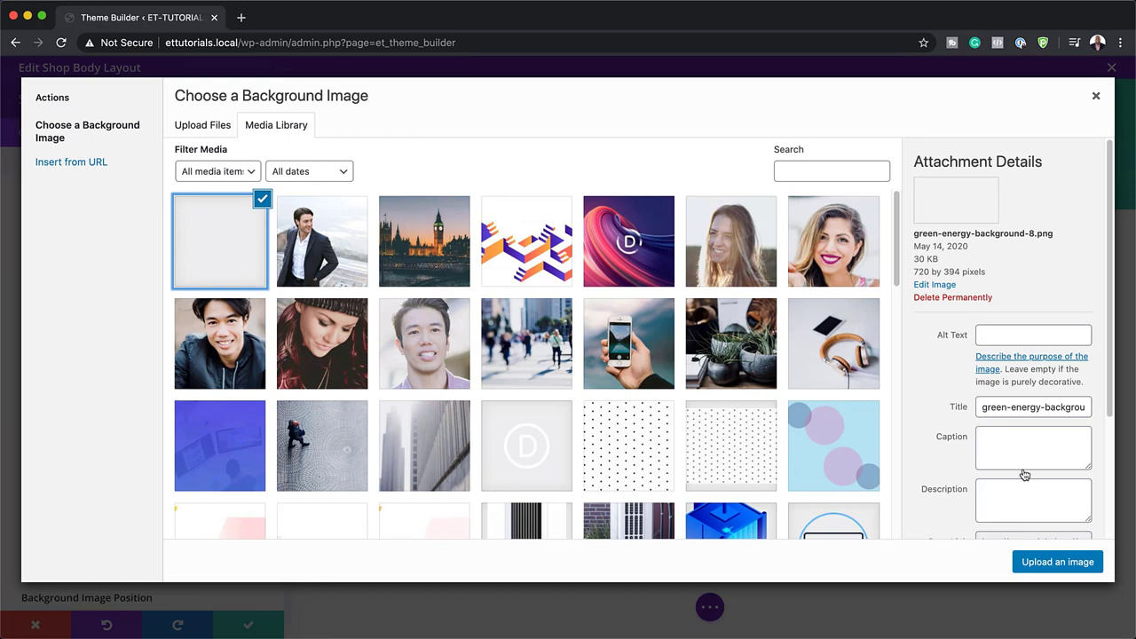
{"action": "left_click", "coordinate": [1055, 563]}
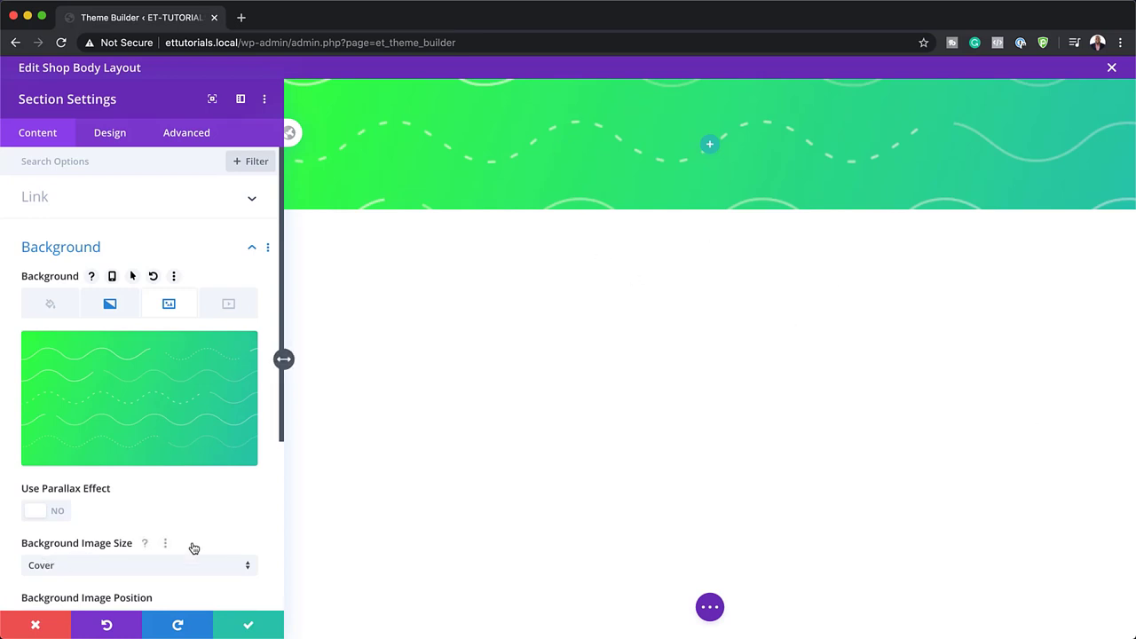
- Set the section's background image size to Fit
{"action": "scroll", "coordinate": [228, 533], "scroll_direction": "down", "scroll_amount": 3}
{"action": "scroll", "coordinate": [228, 530], "scroll_direction": "down", "scroll_amount": 1}
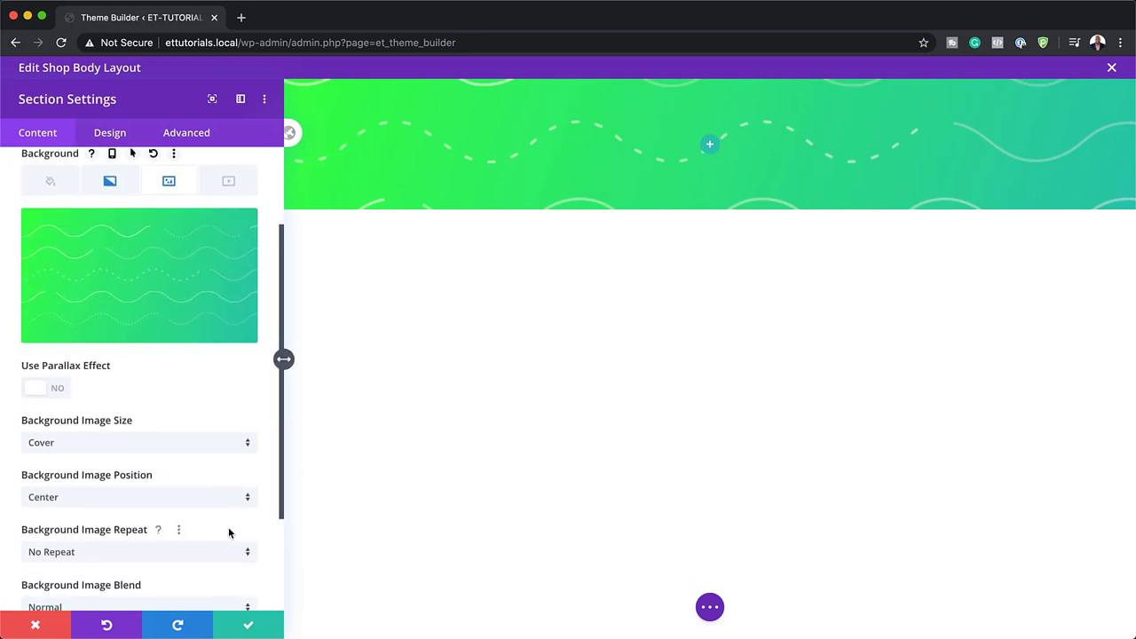
{"action": "scroll", "coordinate": [228, 531], "scroll_direction": "down", "scroll_amount": 1}
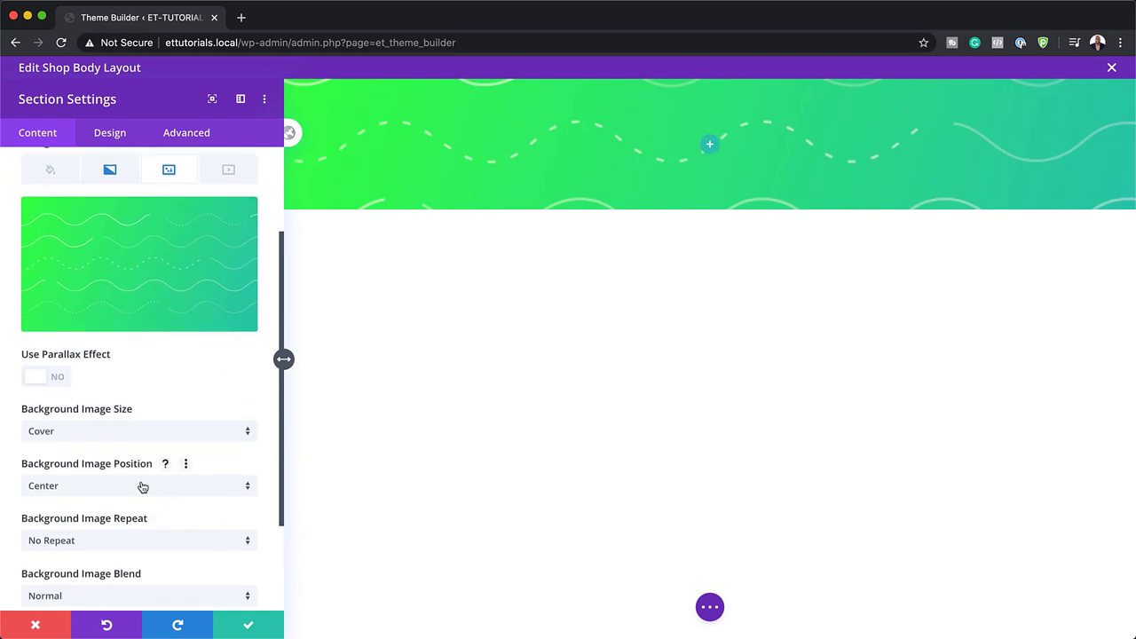
{"action": "scroll", "coordinate": [139, 485], "scroll_direction": "down", "scroll_amount": 1}
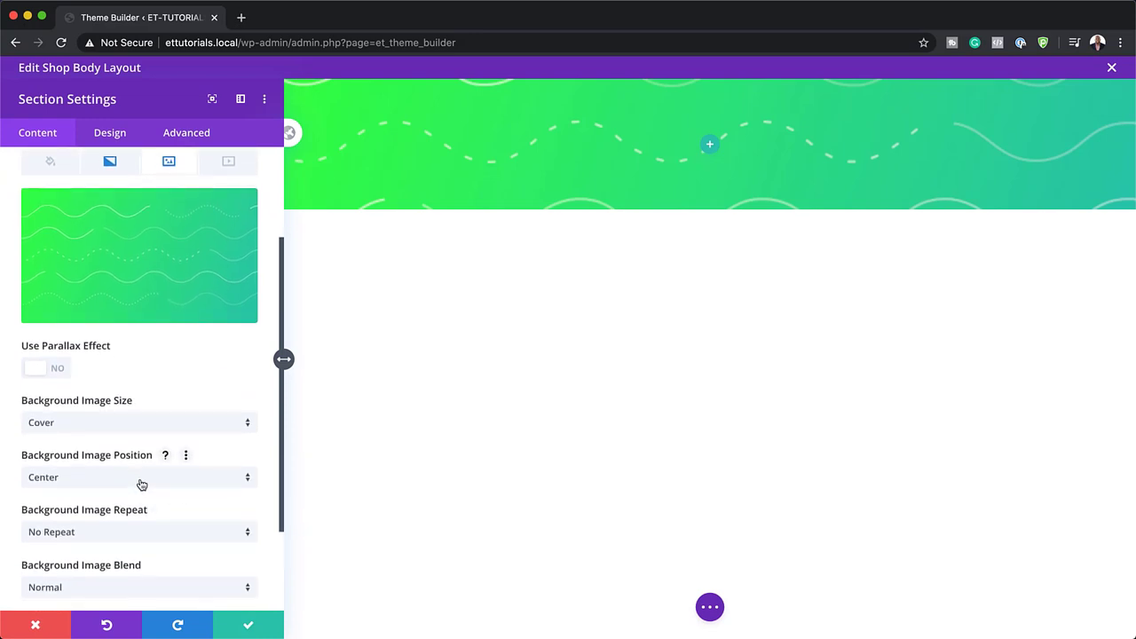
{"action": "left_click", "coordinate": [137, 429]}
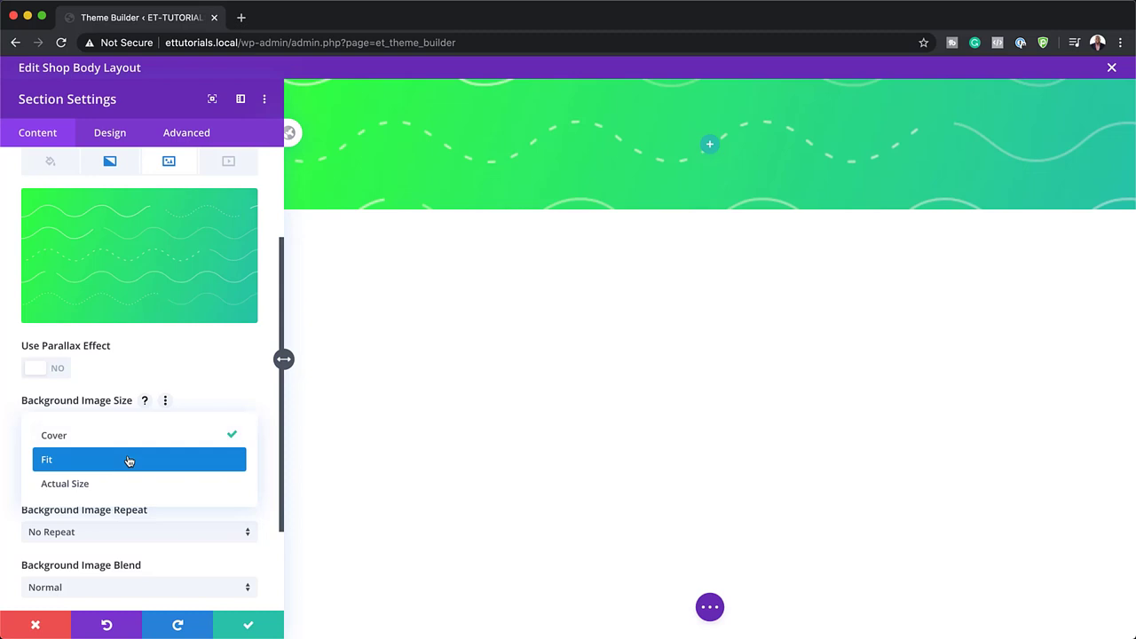
{"action": "left_click", "coordinate": [129, 461]}
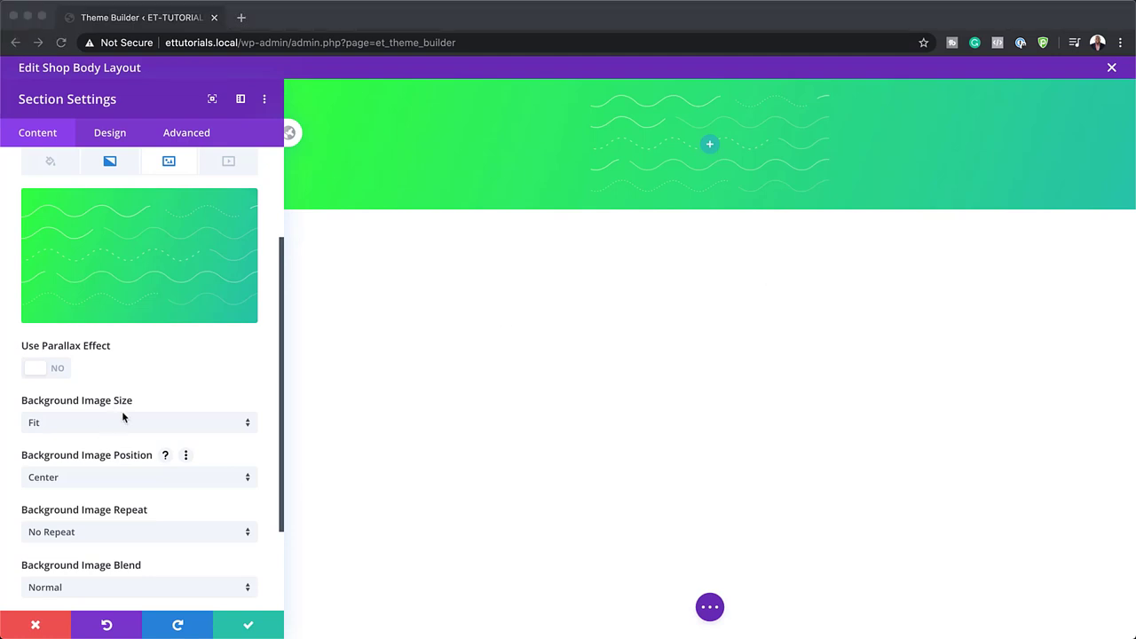
- Give the section 50px margins at its top, left and right
{"action": "left_click", "coordinate": [112, 132]}
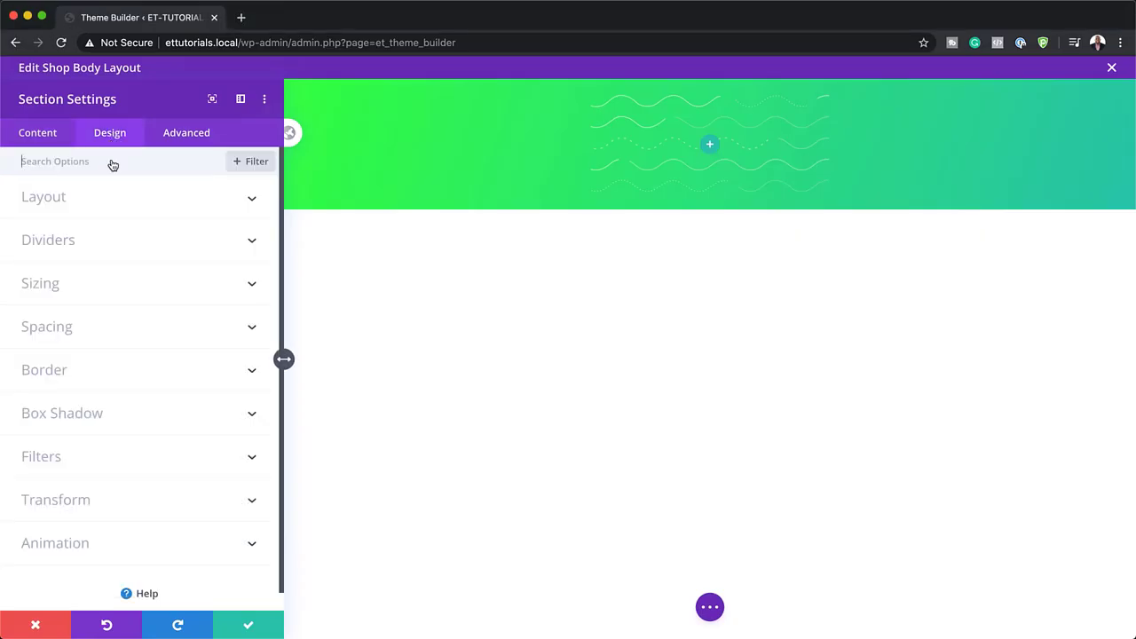
{"action": "left_click", "coordinate": [53, 327]}
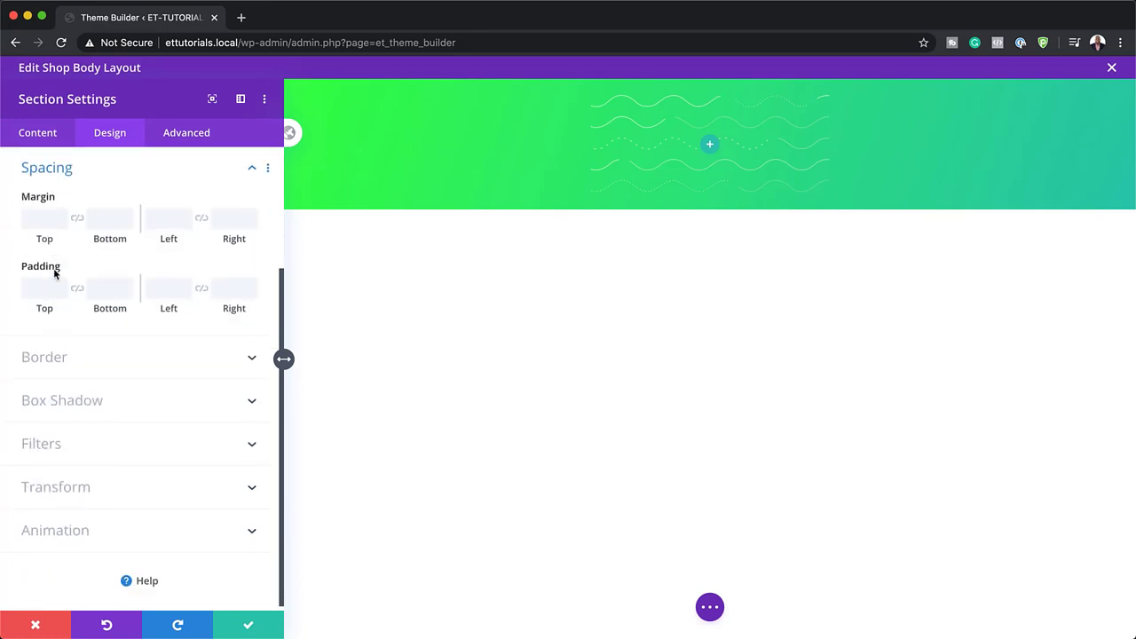
{"action": "left_click", "coordinate": [41, 219]}
{"action": "type", "text": "50px"}
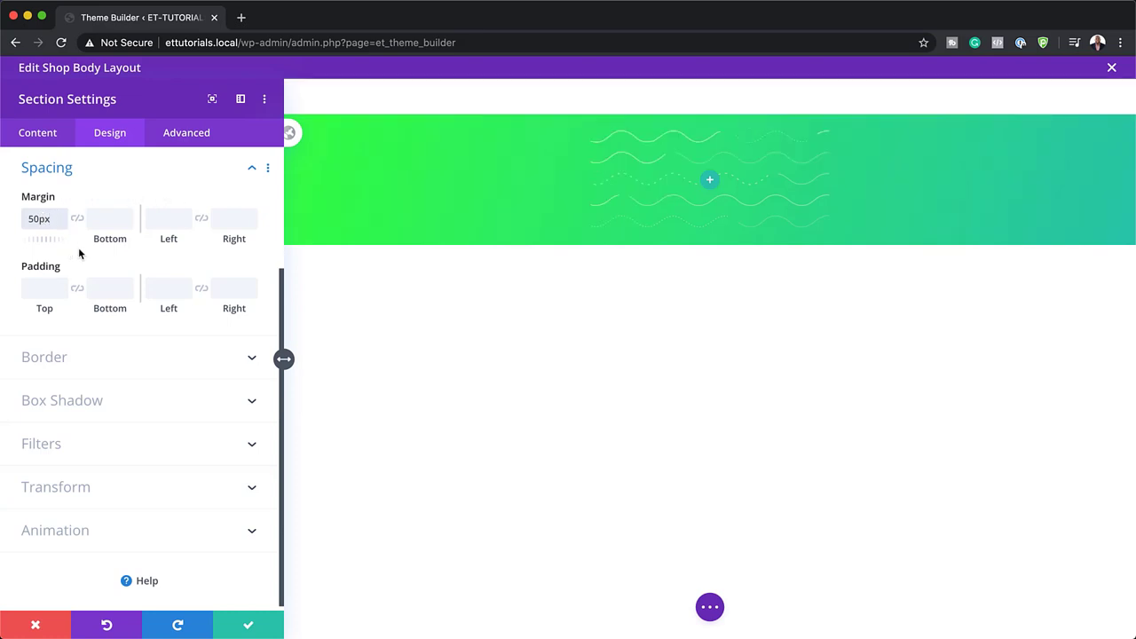
{"action": "left_click", "coordinate": [164, 222]}
{"action": "type", "text": "50px"}
{"action": "left_click", "coordinate": [223, 219]}
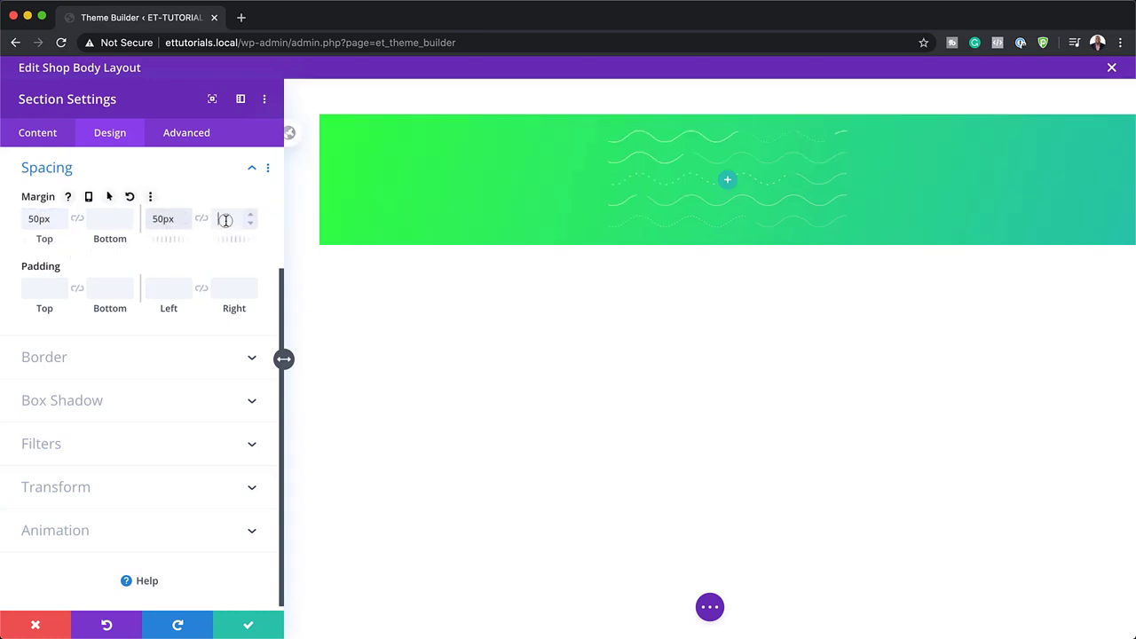
{"action": "type", "text": "50px"}
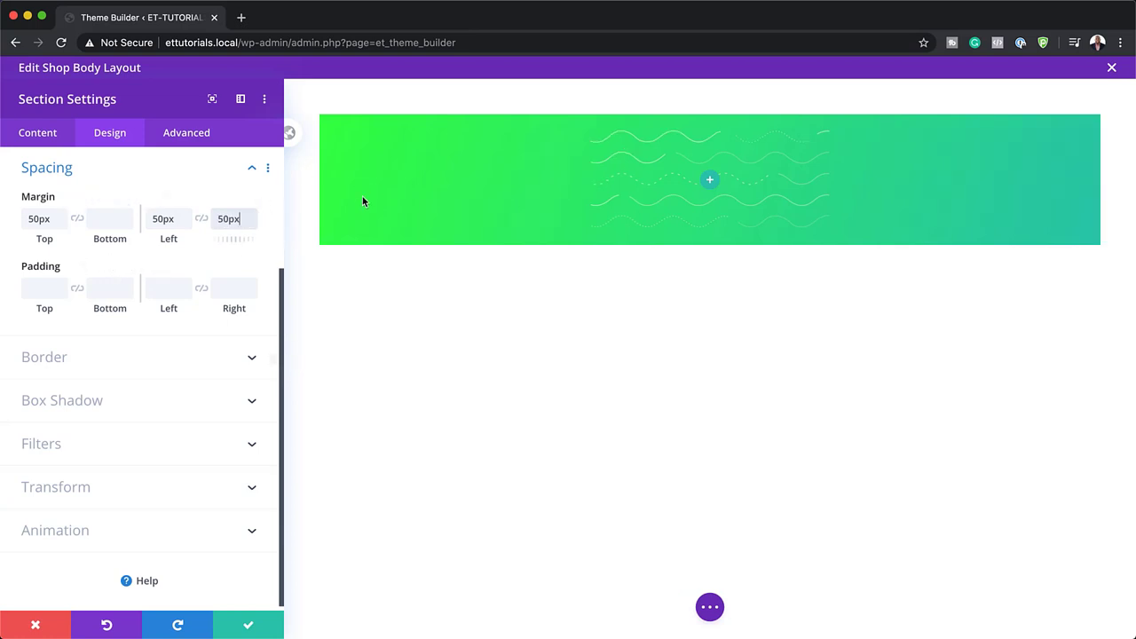
- Set the section's bottom padding to 150px, round all its corners by 20px and save the section settings
{"action": "left_click", "coordinate": [98, 289]}
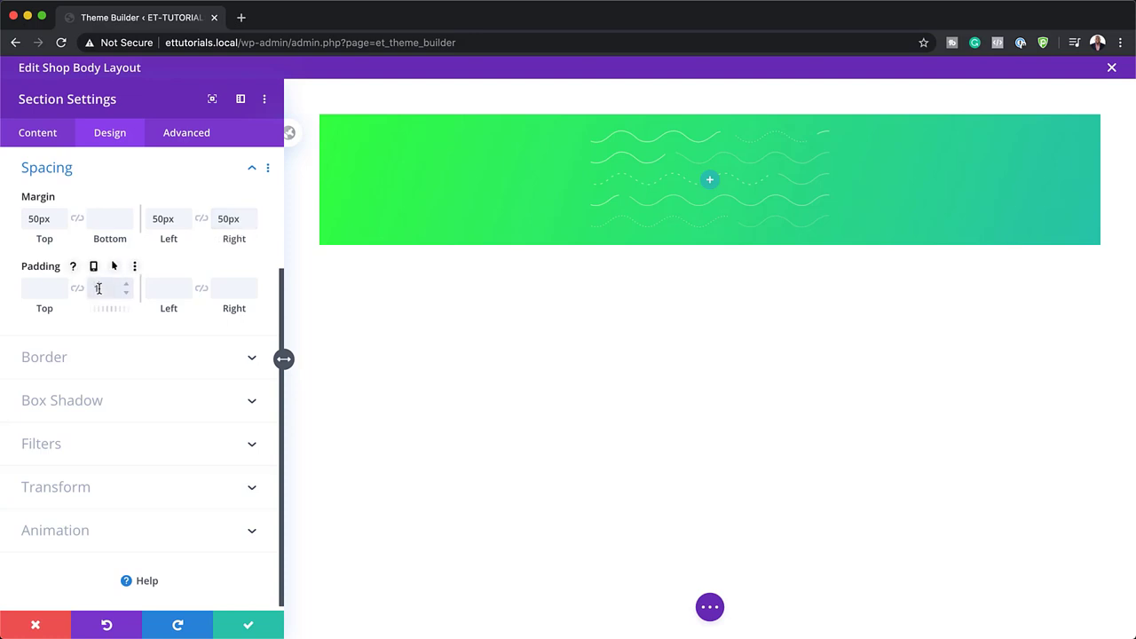
{"action": "type", "text": "840px"}
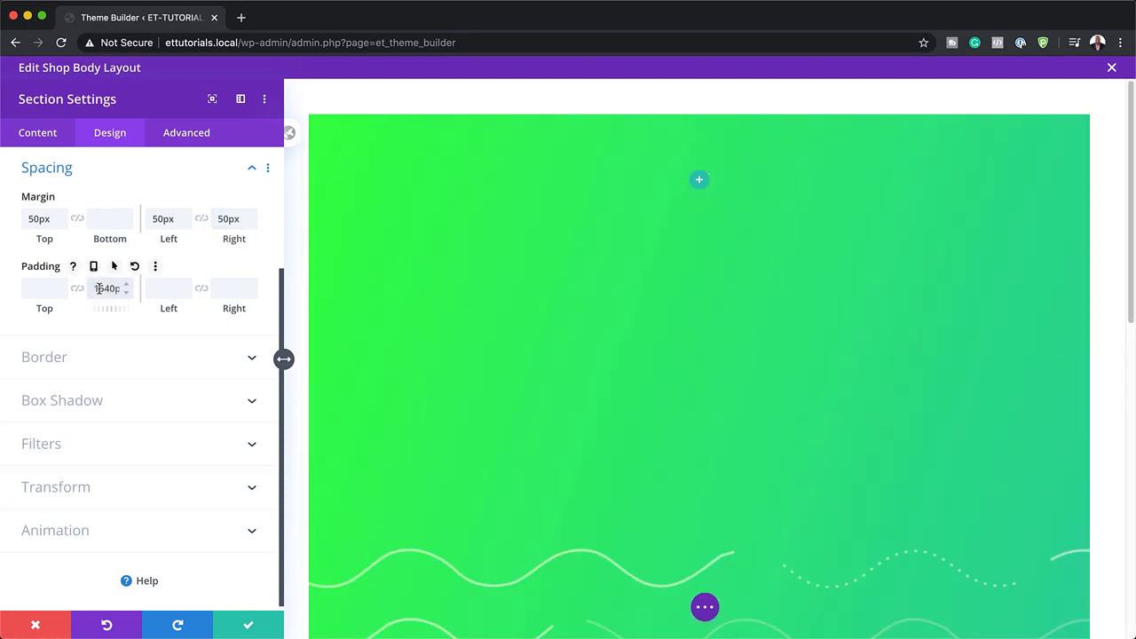
{"action": "key", "text": "super+a"}
{"action": "type", "text": "150px"}
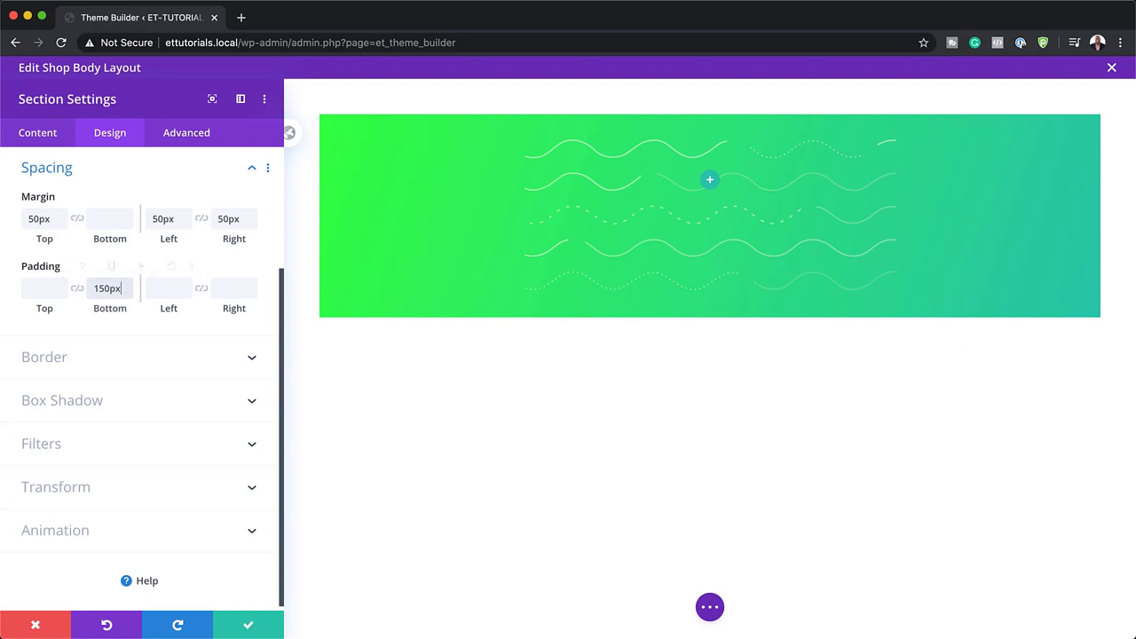
{"action": "left_click", "coordinate": [122, 361]}
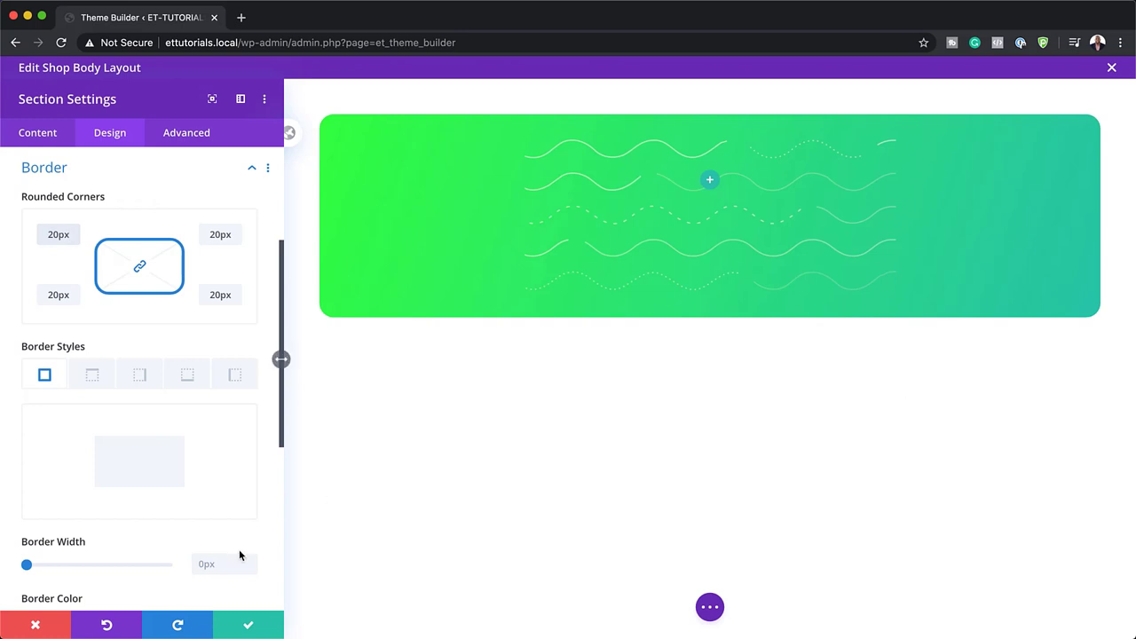
{"action": "left_click", "coordinate": [249, 625]}
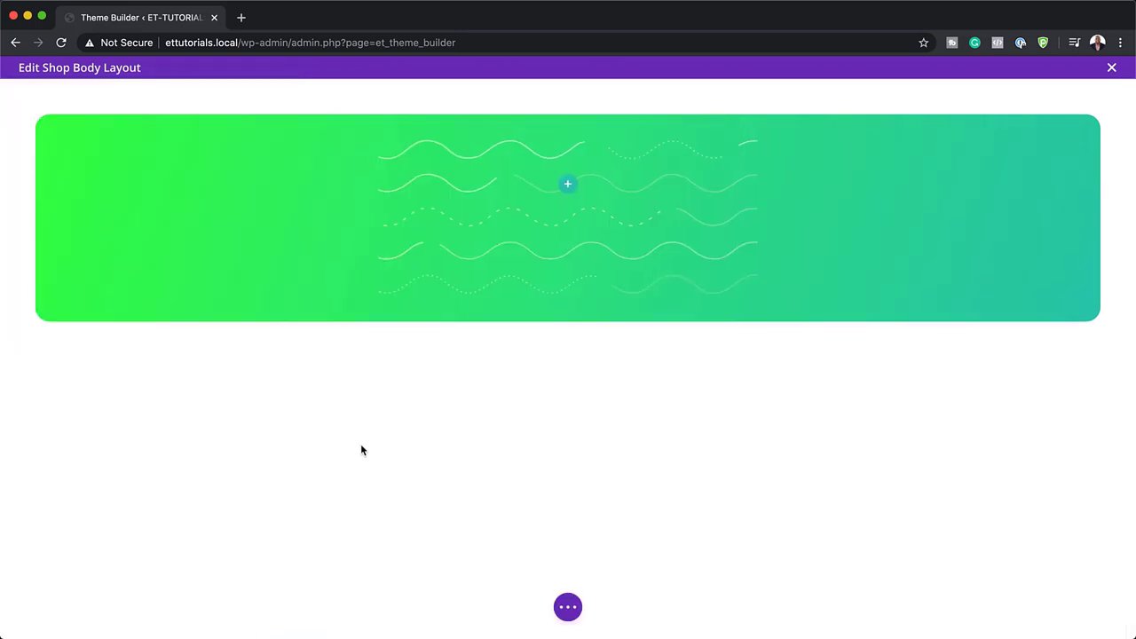
- Insert a single-column row into the gradient section and add a Text module to it
{"action": "left_click", "coordinate": [569, 186]}
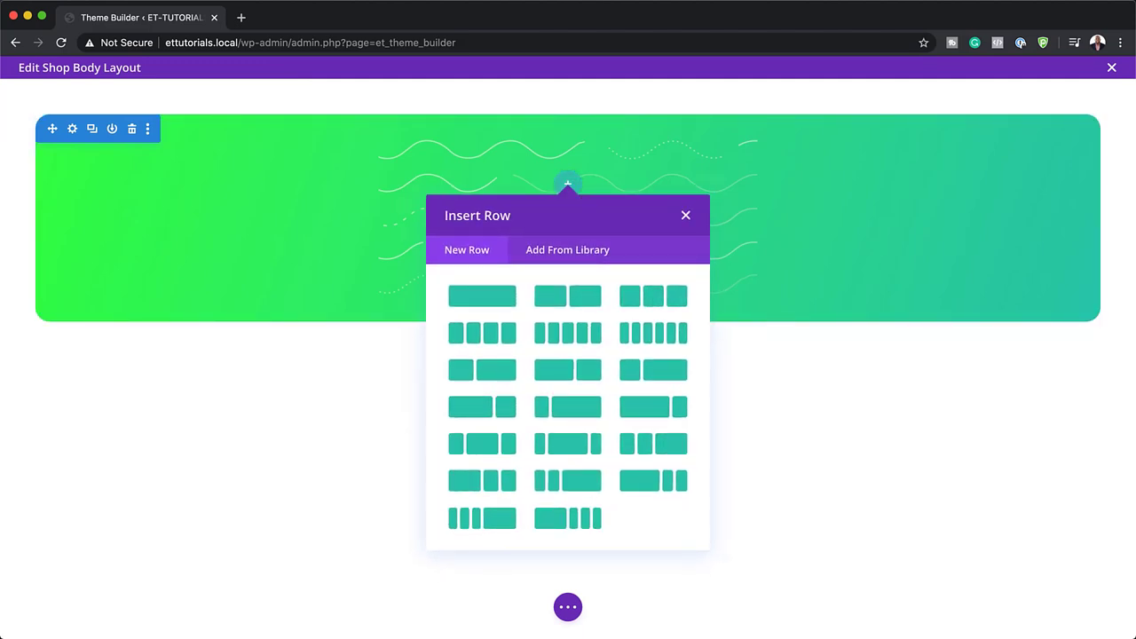
{"action": "left_click", "coordinate": [499, 304]}
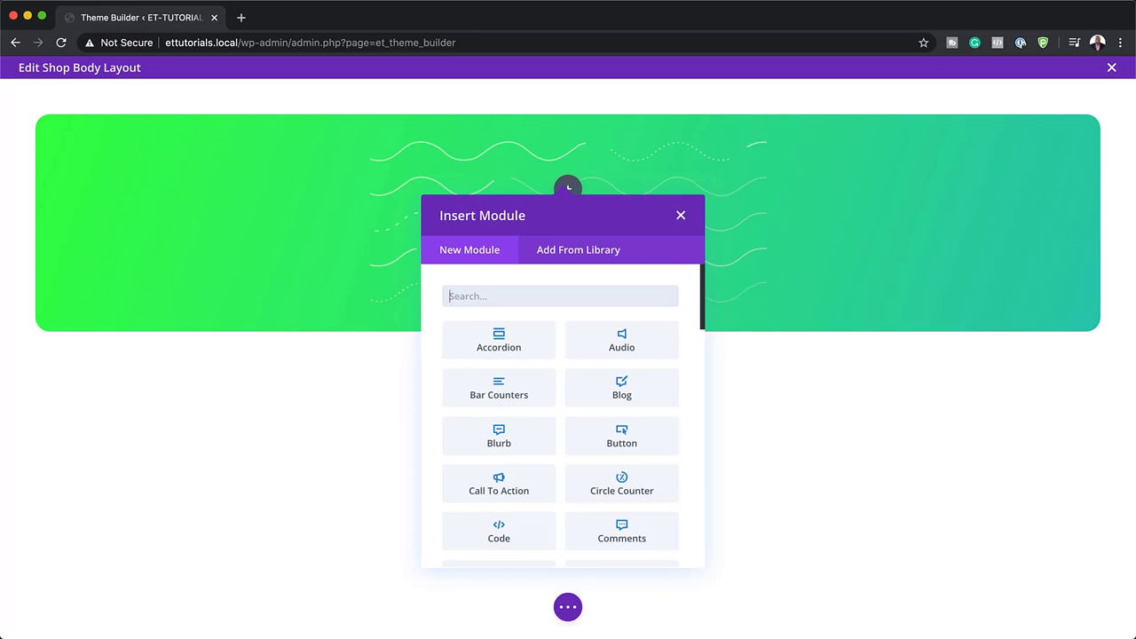
{"action": "type", "text": "text"}
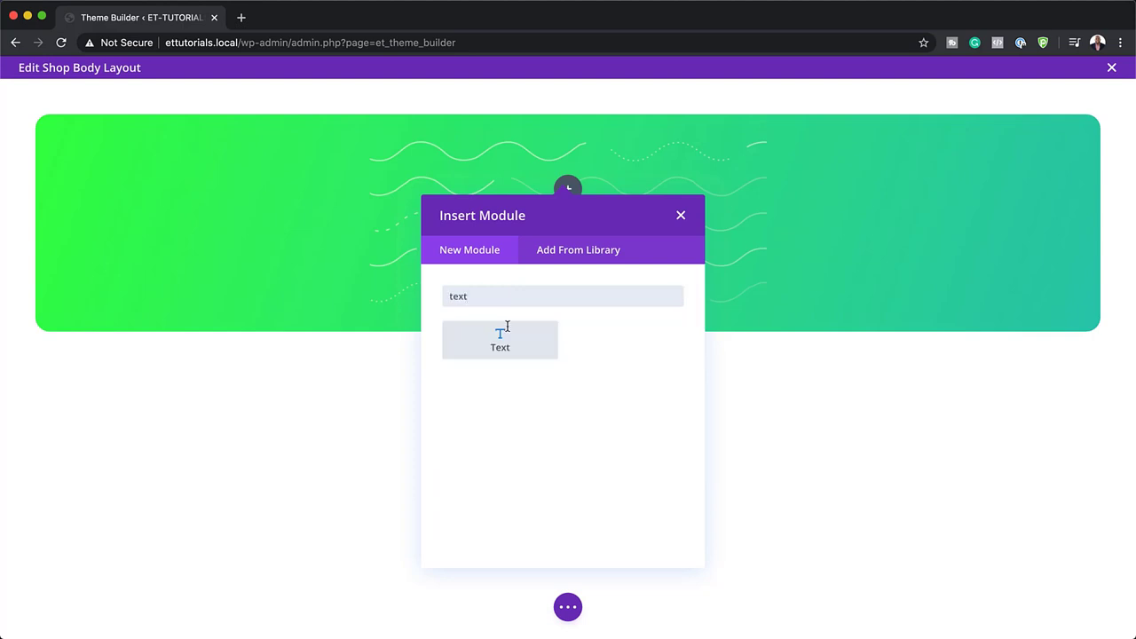
{"action": "left_click", "coordinate": [503, 340]}
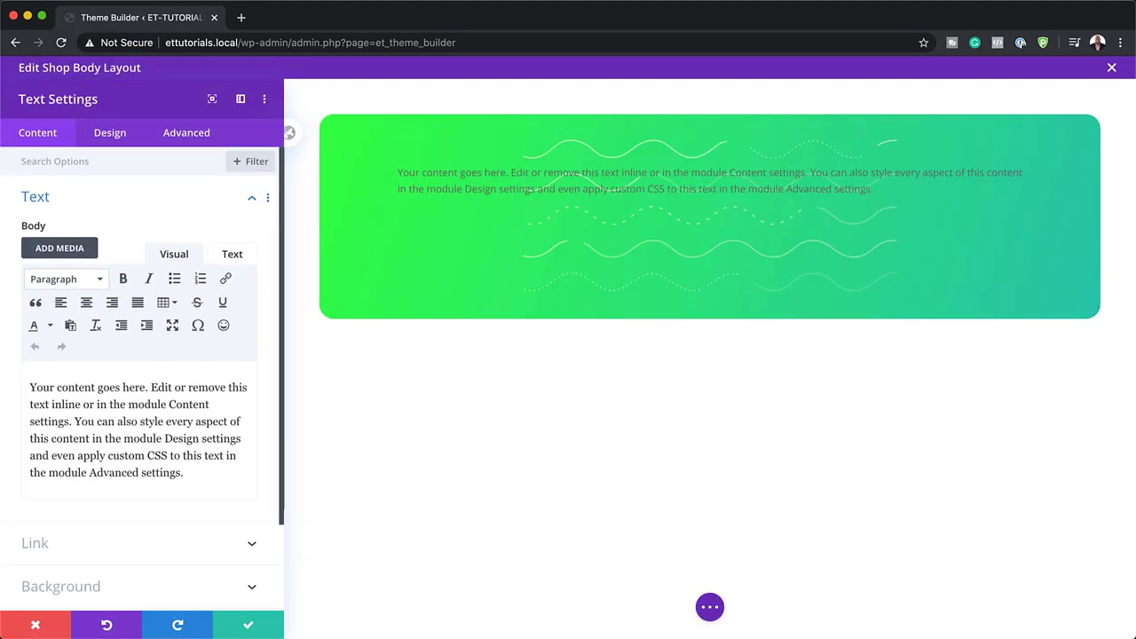
- Replace the Text module's placeholder body with "Shop" and format it as Heading 1
{"action": "left_click_drag", "start_coordinate": [188, 474], "coordinate": [18, 386]}
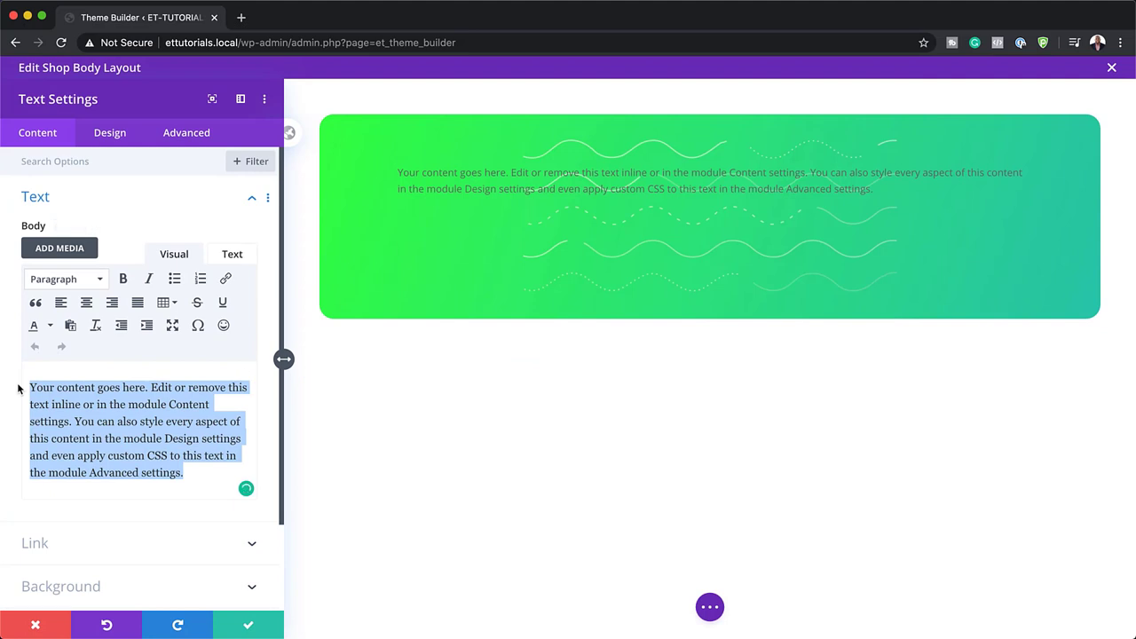
{"action": "key", "text": "BackSpace"}
{"action": "type", "text": "Shop"}
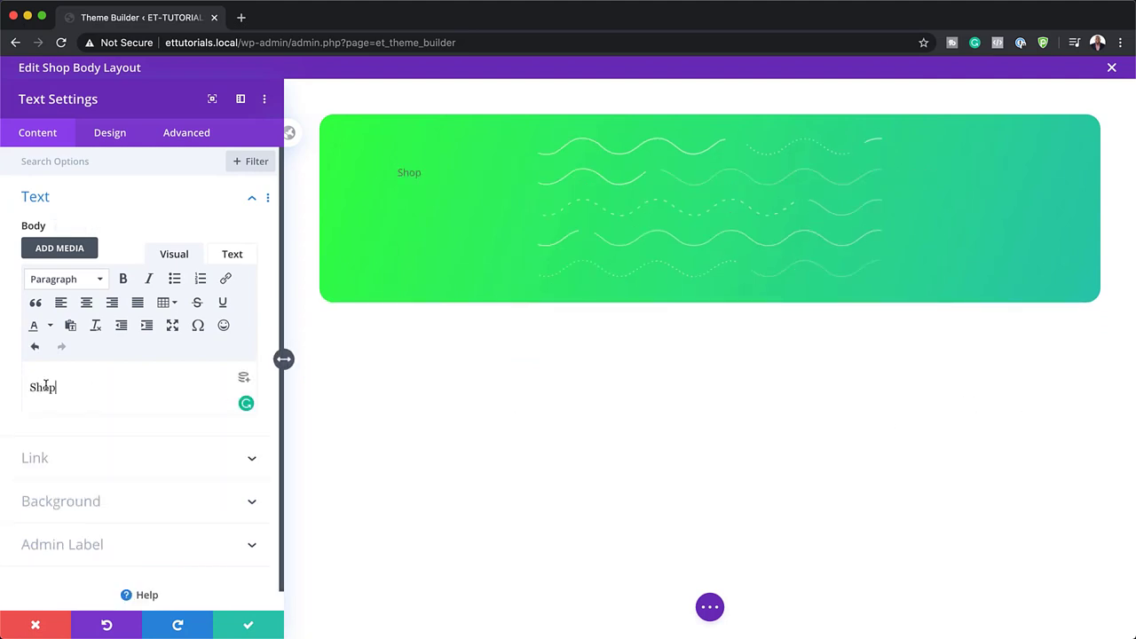
{"action": "left_click_drag", "start_coordinate": [56, 387], "coordinate": [27, 385]}
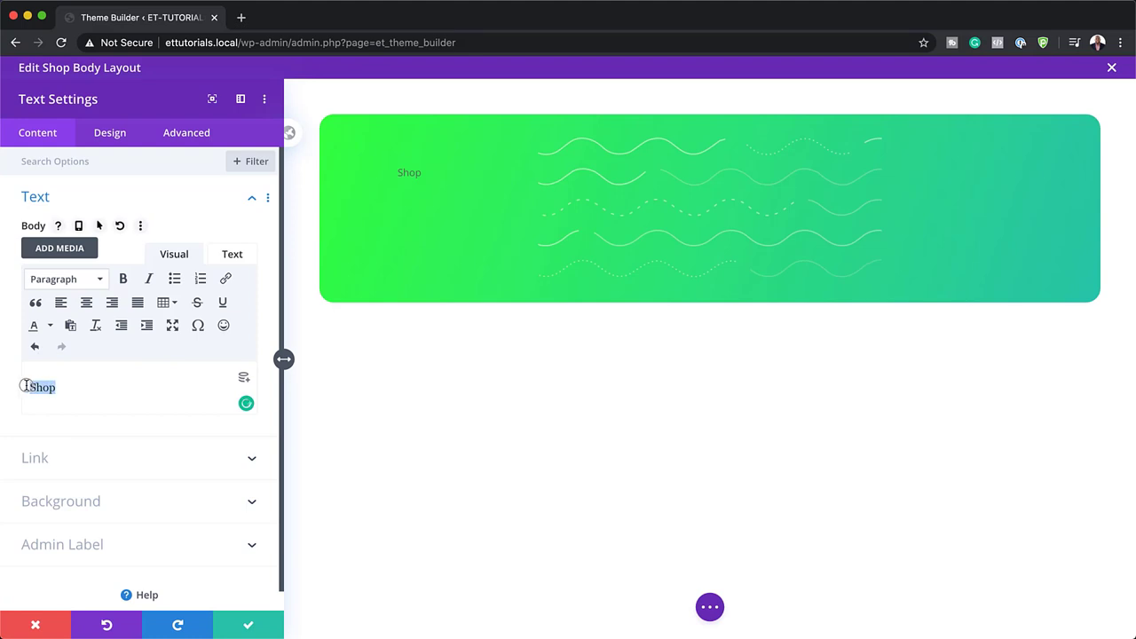
{"action": "left_click", "coordinate": [84, 282]}
{"action": "left_click", "coordinate": [99, 335]}
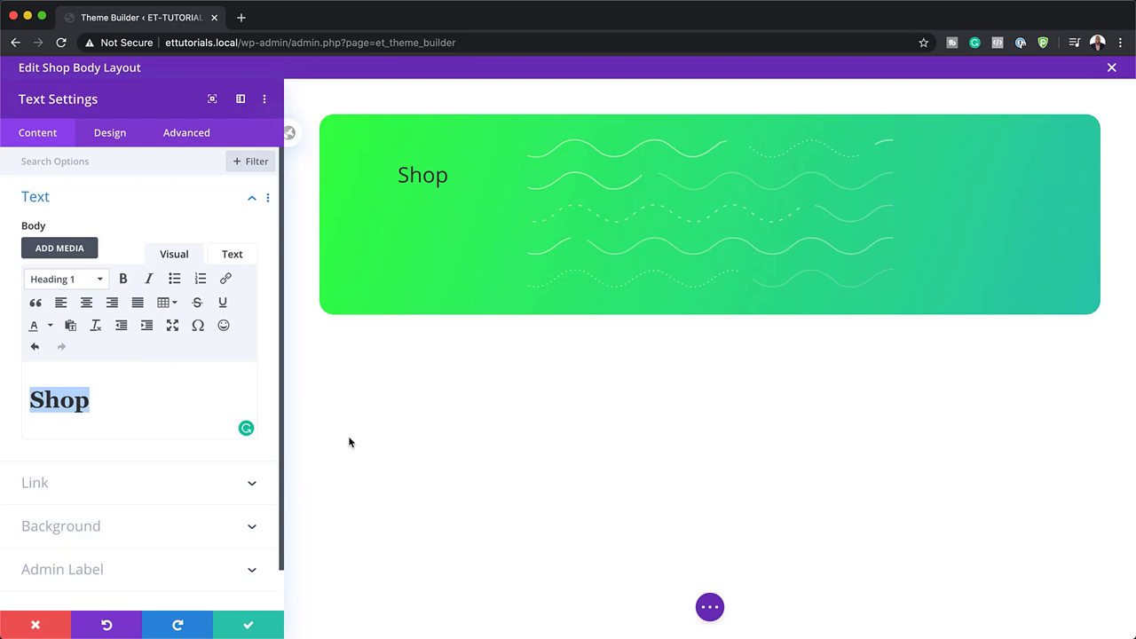
- Set the H1 heading font to Prata and center the heading text
{"action": "left_click", "coordinate": [113, 140]}
{"action": "left_click", "coordinate": [63, 241]}
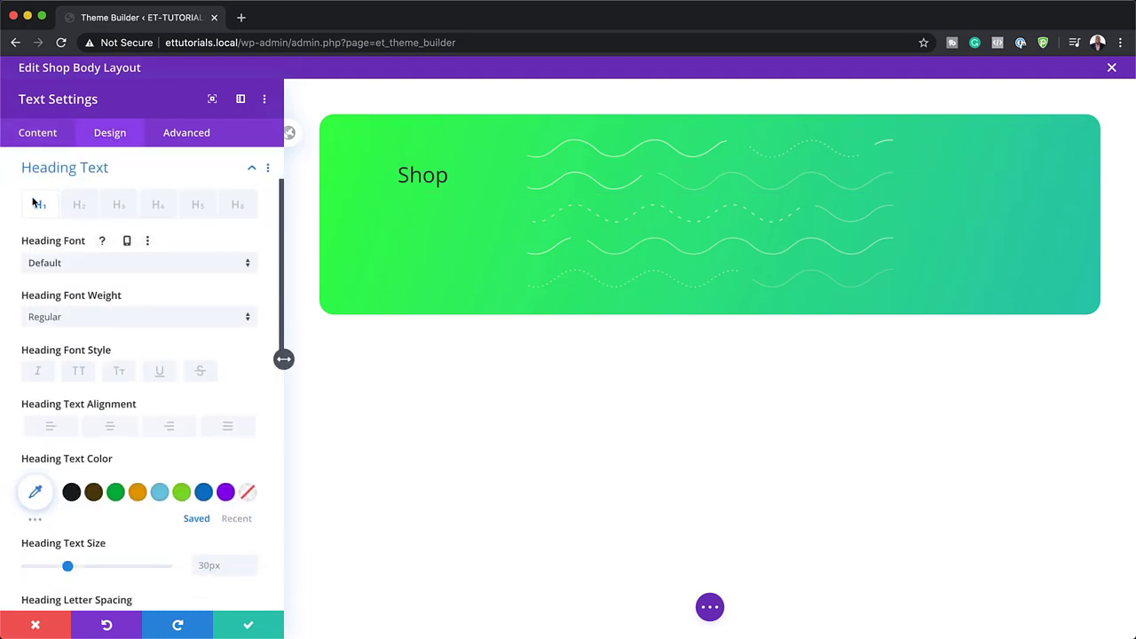
{"action": "left_click", "coordinate": [87, 264]}
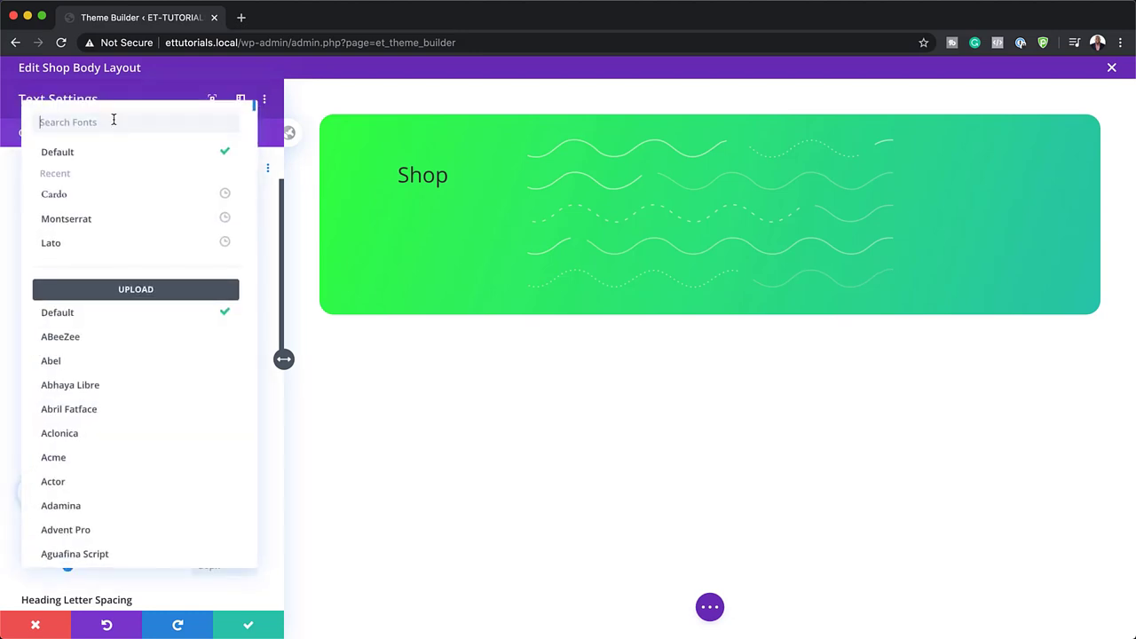
{"action": "type", "text": "prat"}
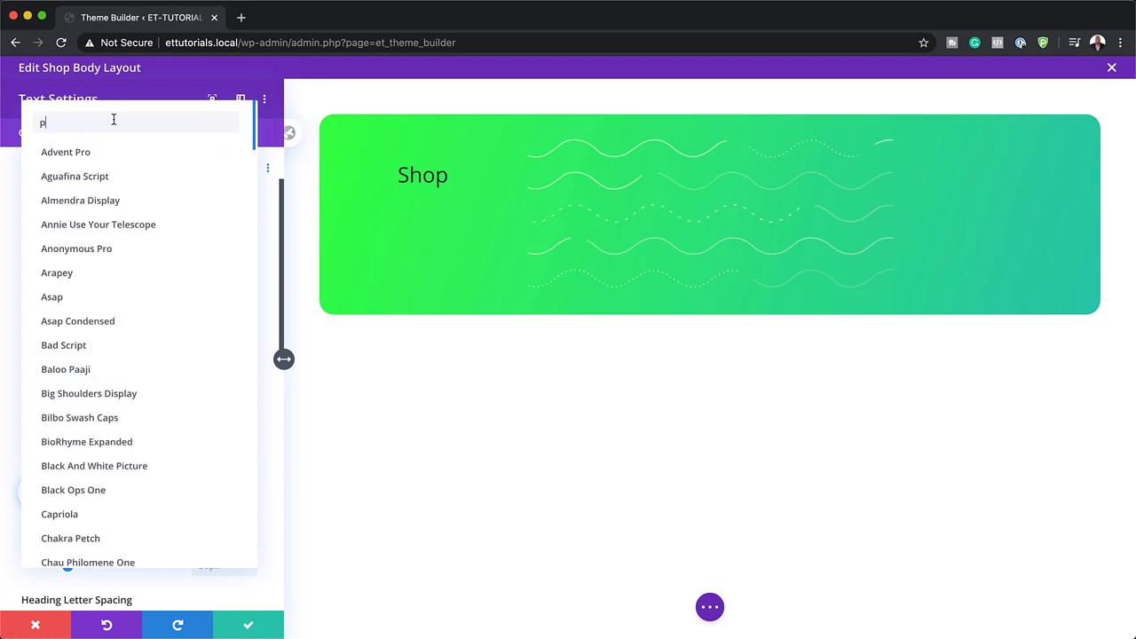
{"action": "left_click", "coordinate": [88, 155]}
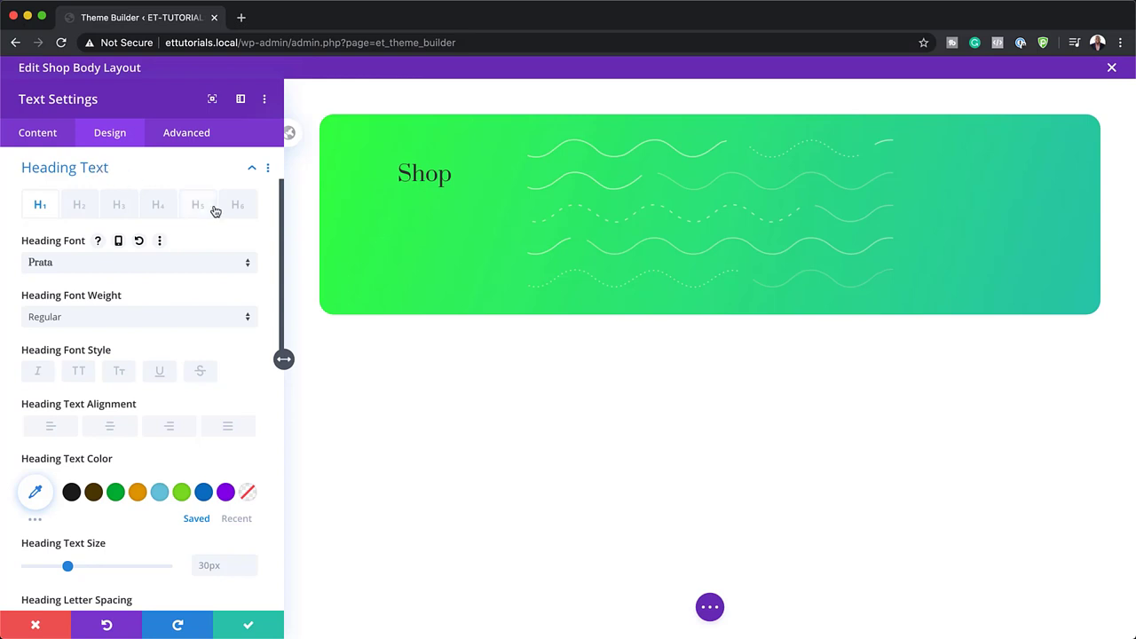
{"action": "left_click", "coordinate": [111, 428]}
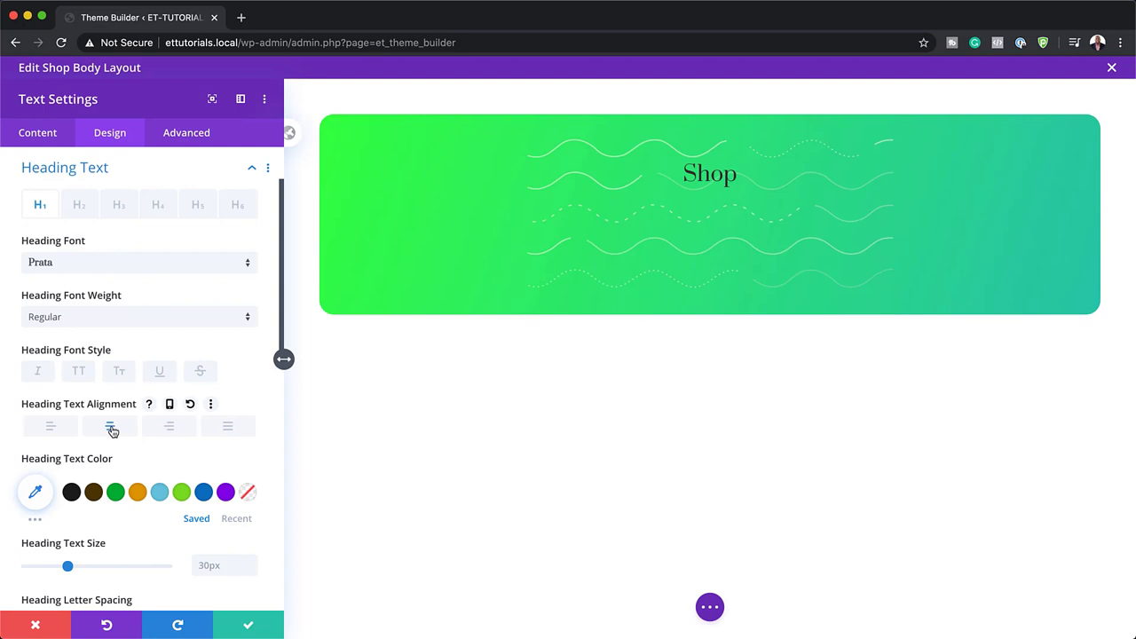
- Change the heading text color to white
{"action": "scroll", "coordinate": [111, 430], "scroll_direction": "down", "scroll_amount": 3}
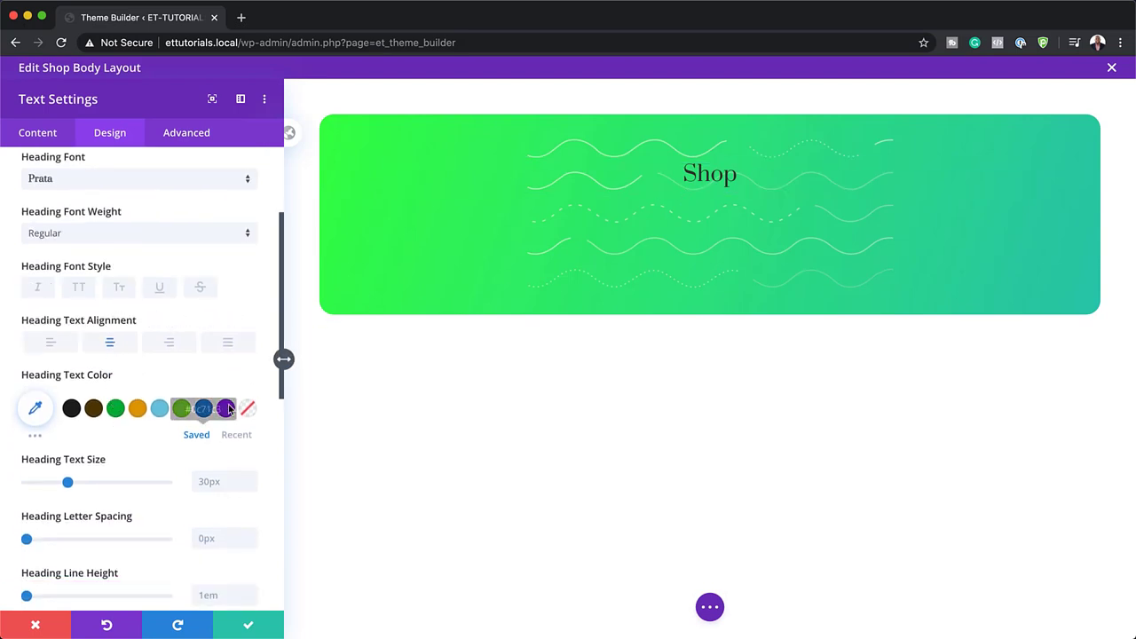
{"action": "left_click", "coordinate": [36, 407]}
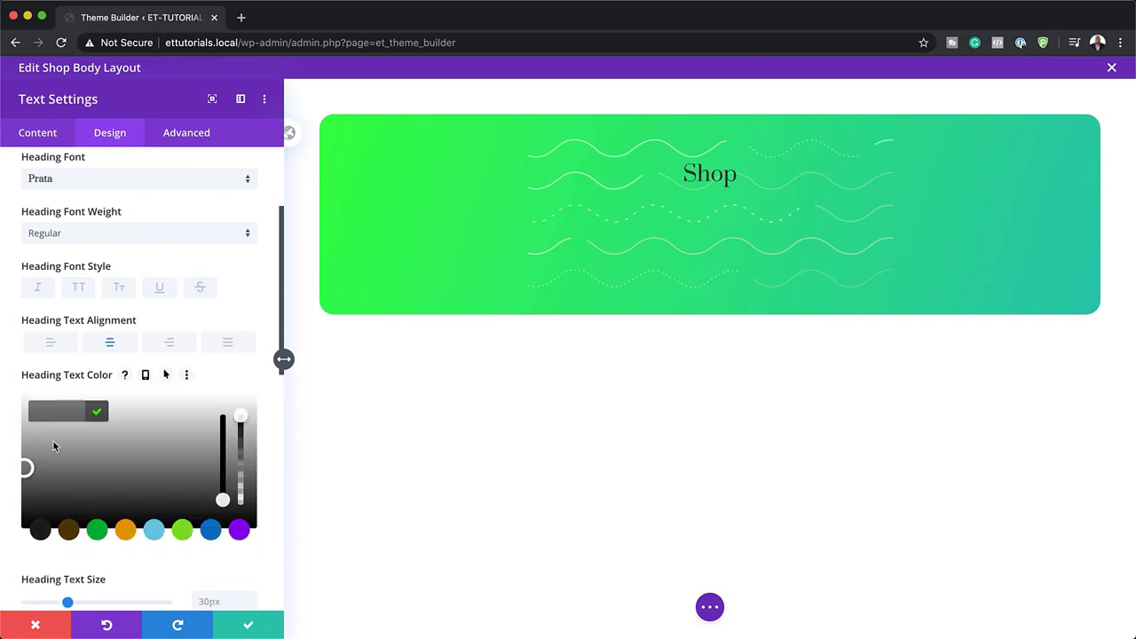
{"action": "left_click_drag", "start_coordinate": [25, 467], "coordinate": [12, 393]}
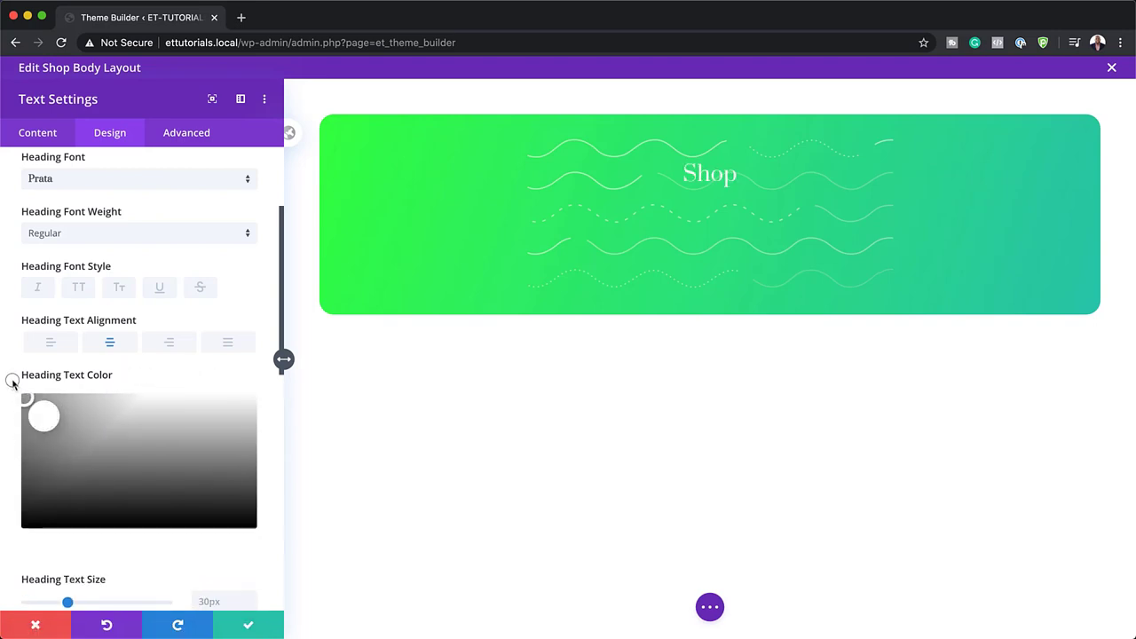
{"action": "left_click", "coordinate": [44, 416]}
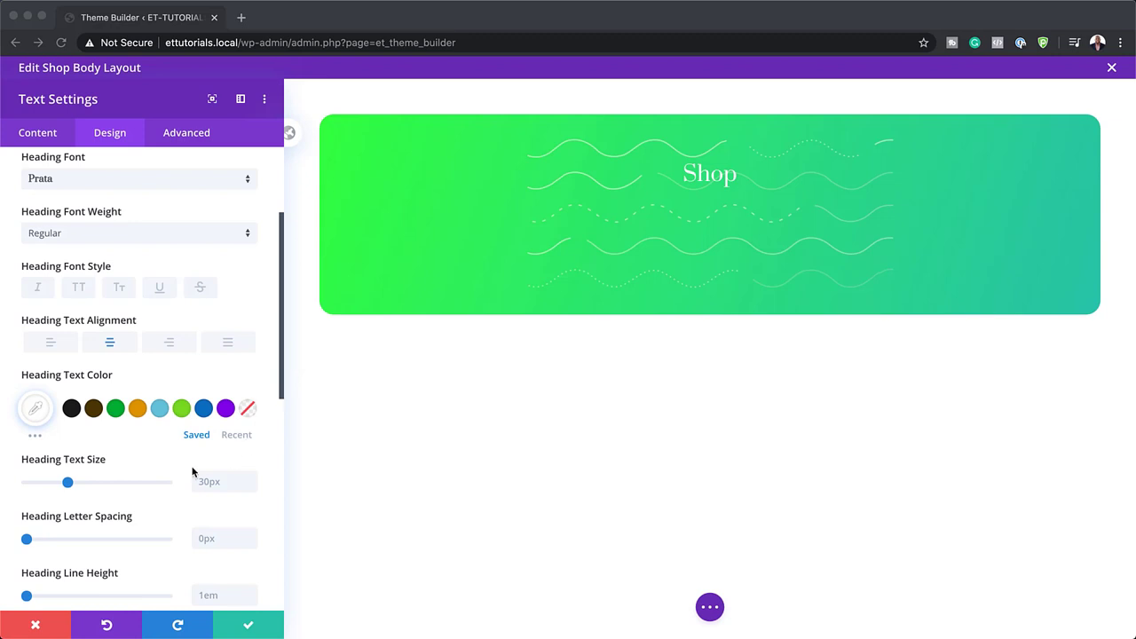
- Set the heading text size to 80px
{"action": "scroll", "coordinate": [195, 469], "scroll_direction": "down", "scroll_amount": 1}
{"action": "left_click", "coordinate": [208, 460]}
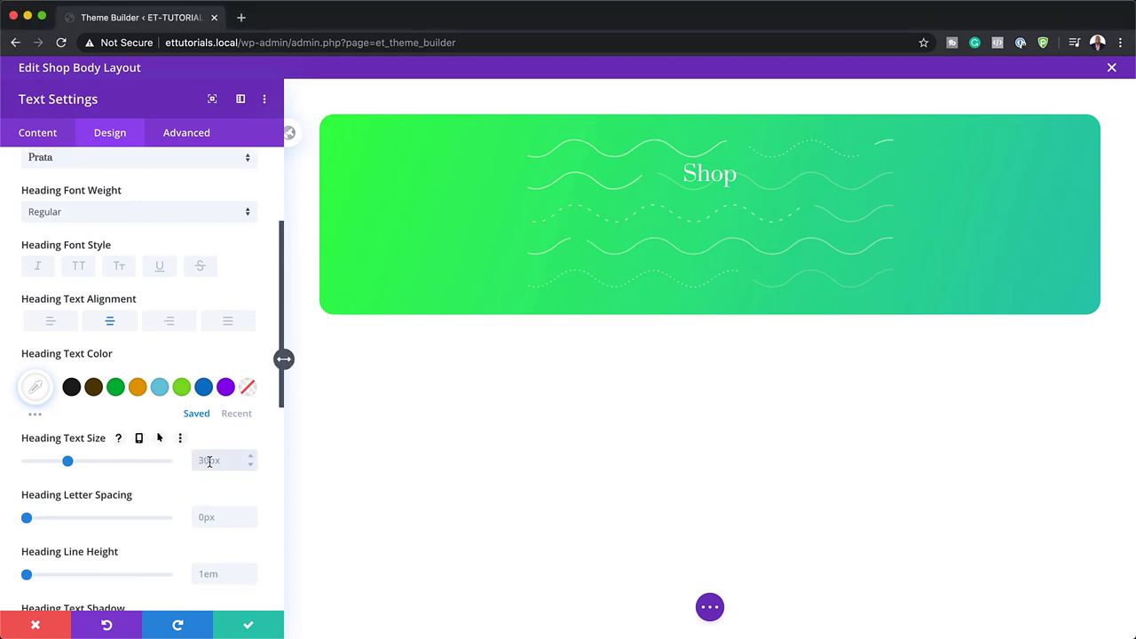
{"action": "type", "text": "80px"}
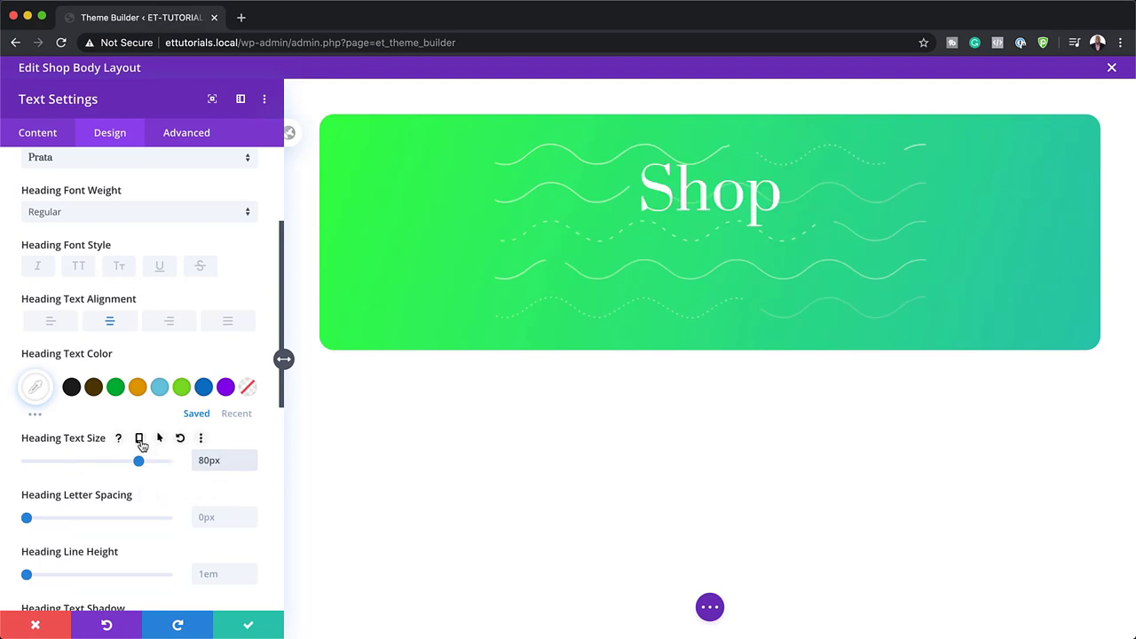
- Enable responsive values for the heading text size and set the tablet size to 60px
{"action": "left_click", "coordinate": [141, 440]}
{"action": "left_click", "coordinate": [145, 468]}
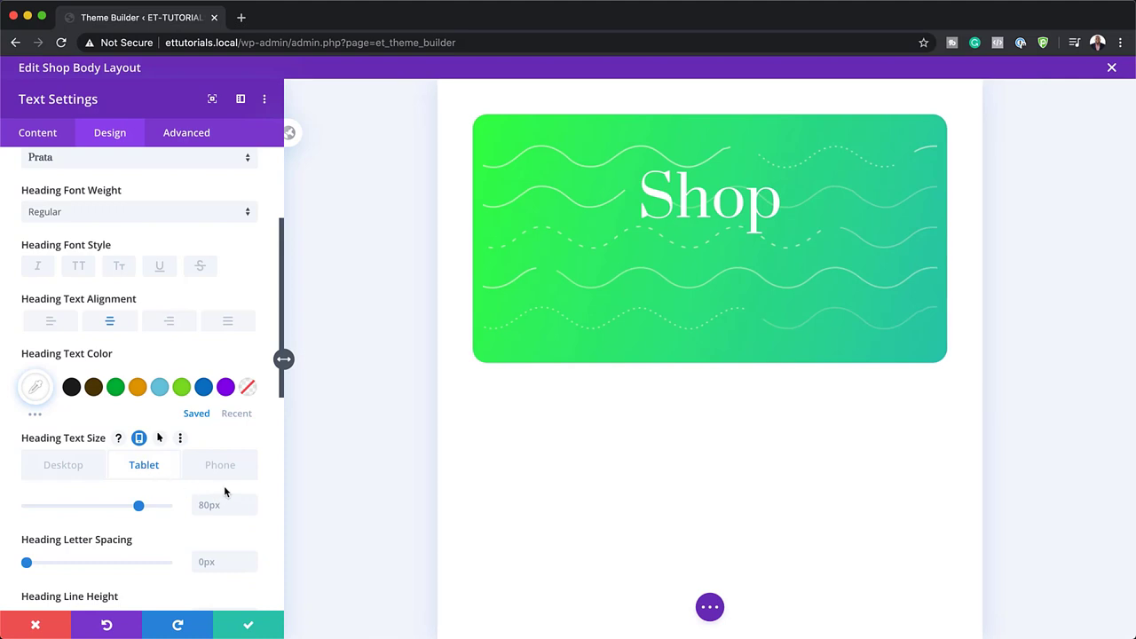
{"action": "left_click", "coordinate": [199, 506]}
{"action": "key", "text": "ctrl+a"}
{"action": "type", "text": "60"}
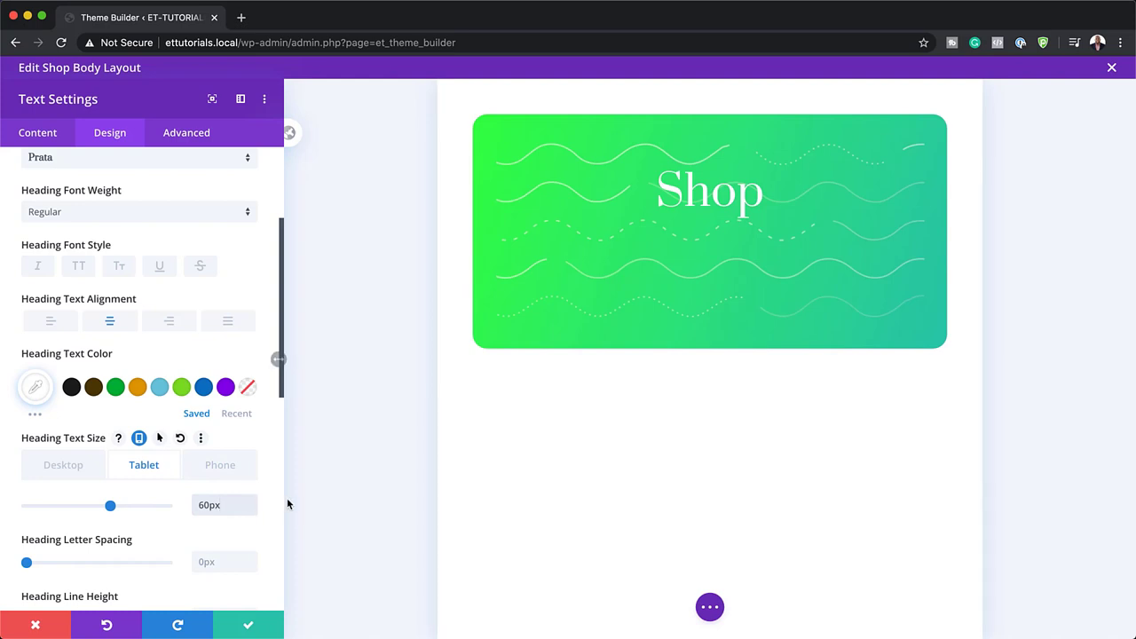
- Set the heading's phone text size to 40px, return to the desktop view and save the Text module
{"action": "left_click", "coordinate": [234, 470]}
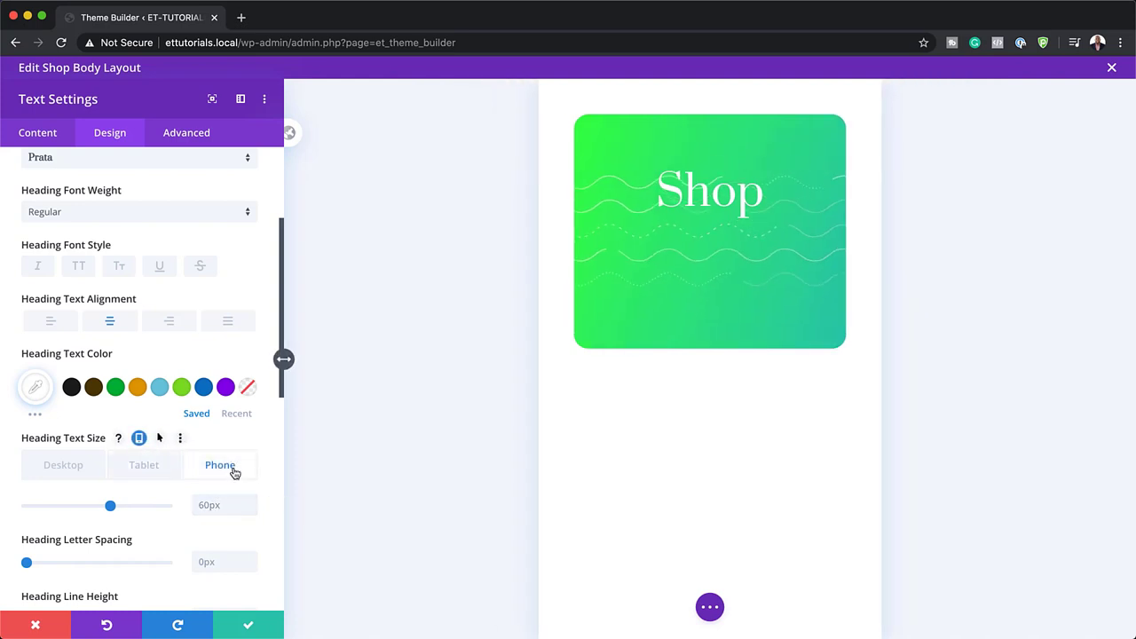
{"action": "left_click", "coordinate": [214, 513]}
{"action": "type", "text": "40px"}
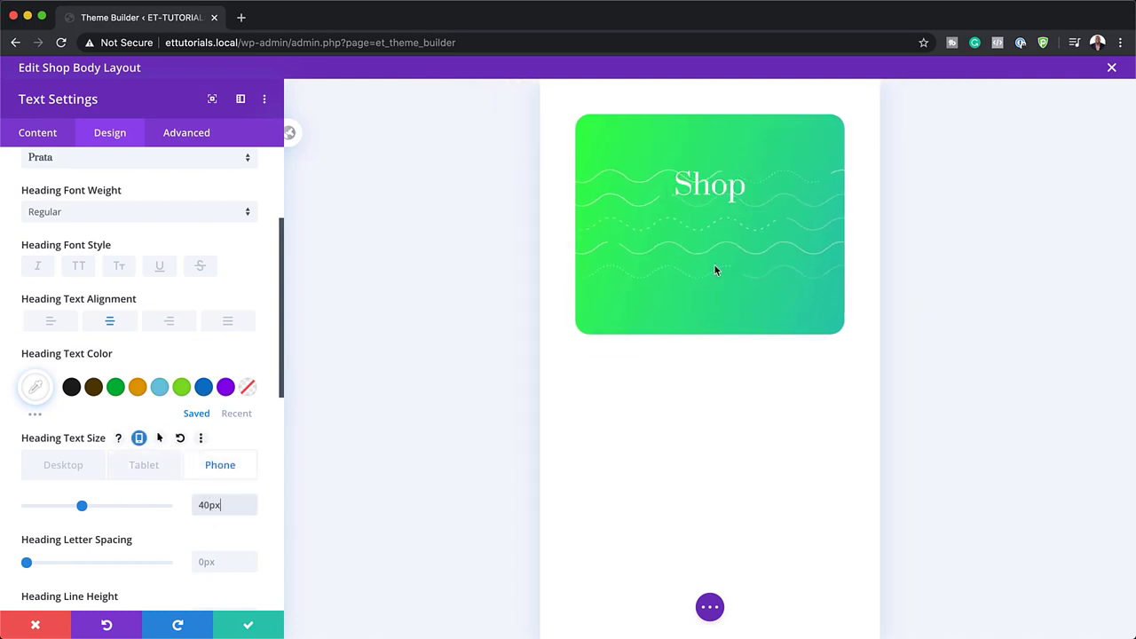
{"action": "left_click", "coordinate": [73, 470]}
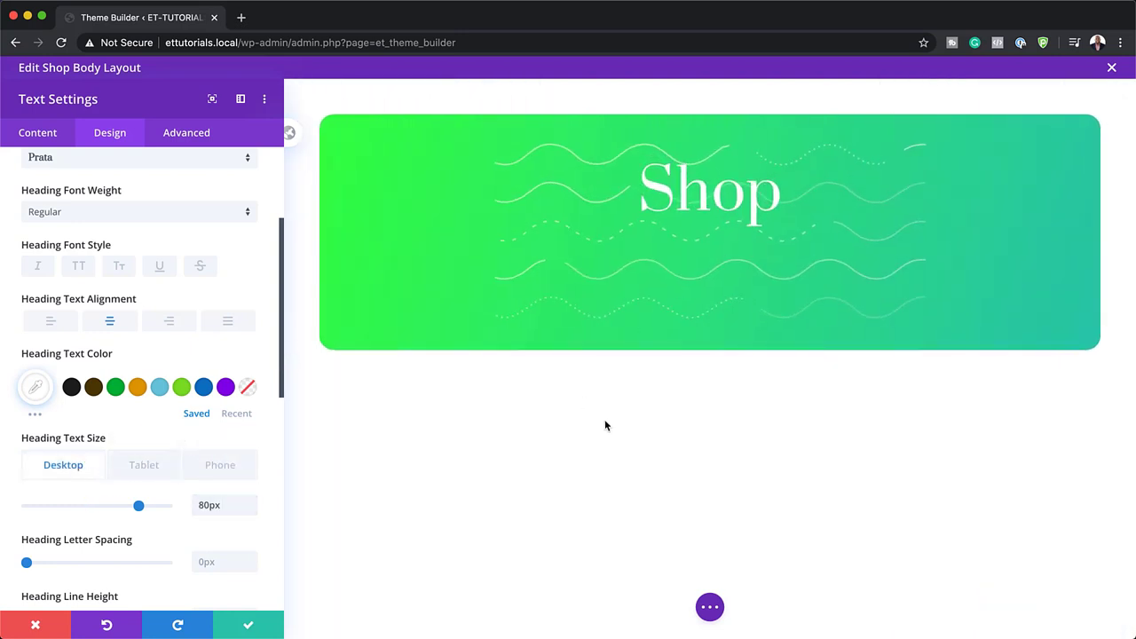
{"action": "left_click", "coordinate": [252, 627]}
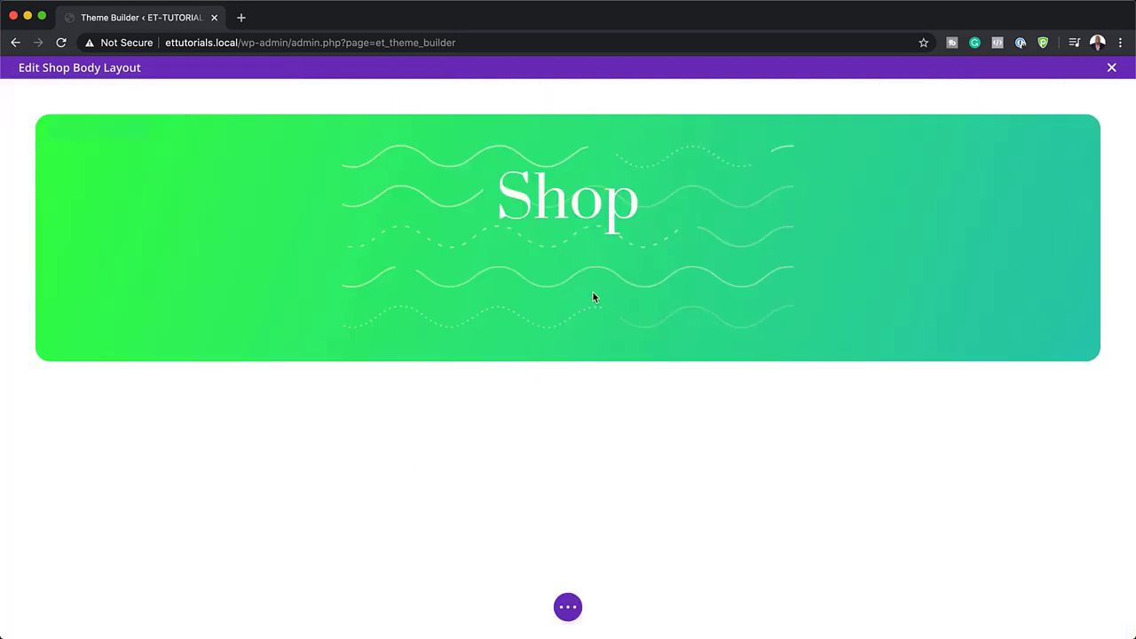
- Add a regular section below the hero section, closing the row chooser without inserting a row
{"action": "left_click", "coordinate": [565, 363]}
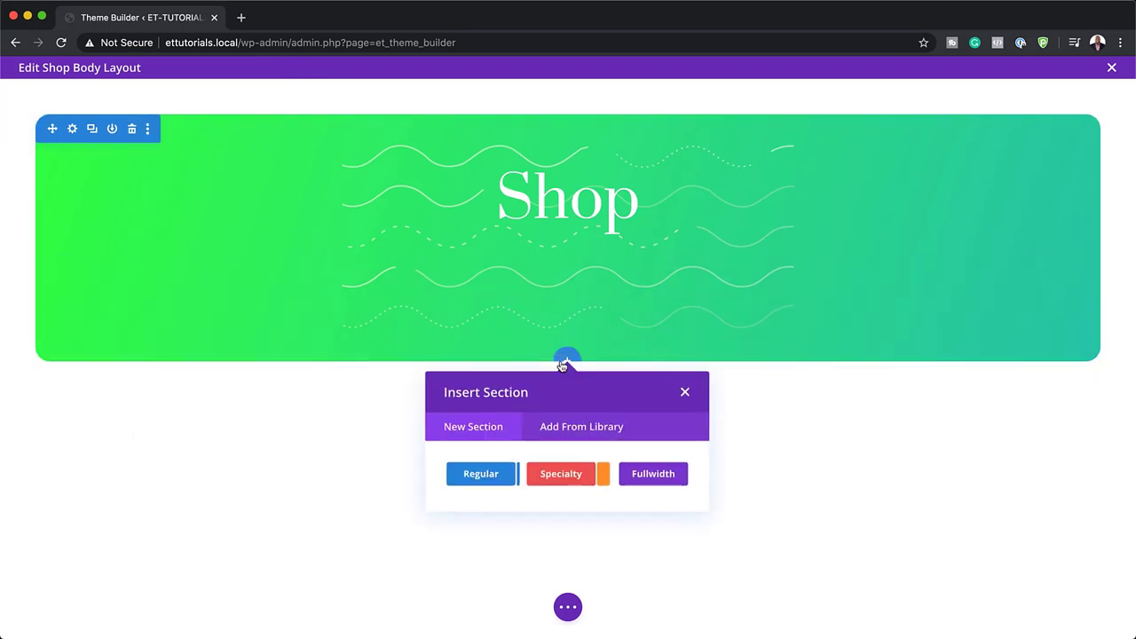
{"action": "left_click", "coordinate": [477, 477]}
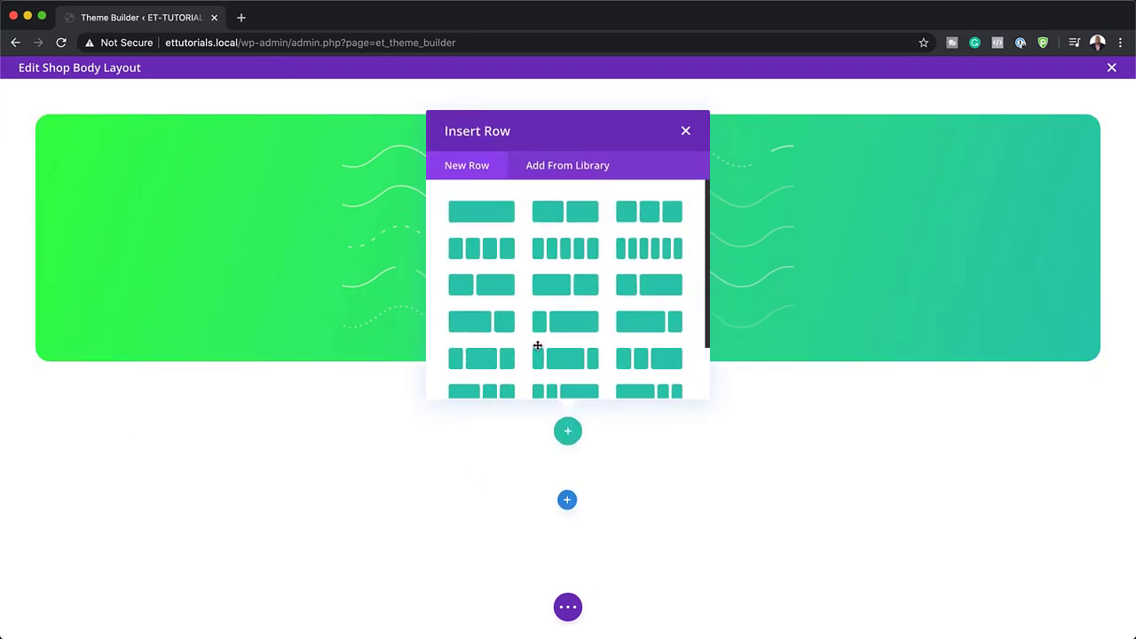
{"action": "left_click", "coordinate": [686, 131]}
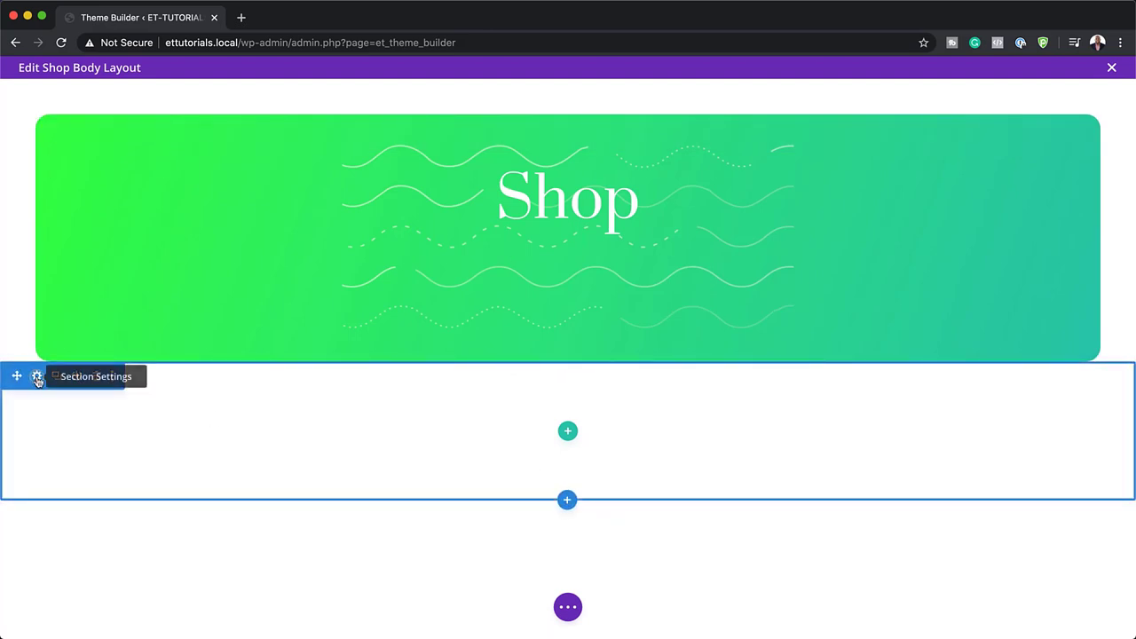
- Set the new section's Z index to 4 in its position settings and save the section
{"action": "left_click", "coordinate": [37, 376]}
{"action": "left_click", "coordinate": [187, 142]}
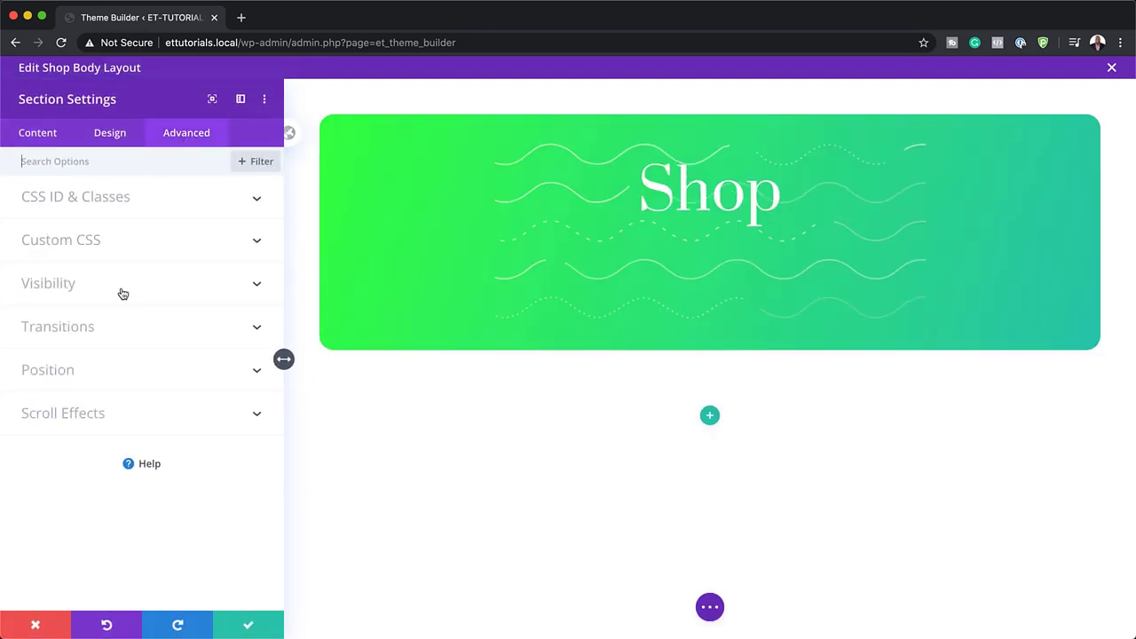
{"action": "left_click", "coordinate": [68, 371]}
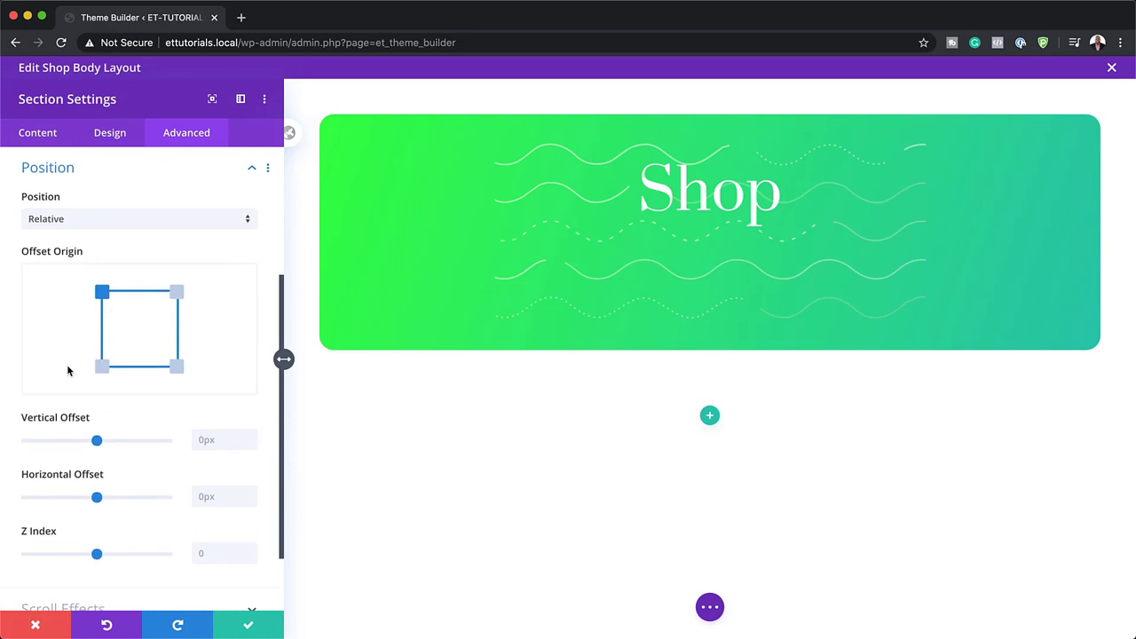
{"action": "left_click", "coordinate": [213, 553]}
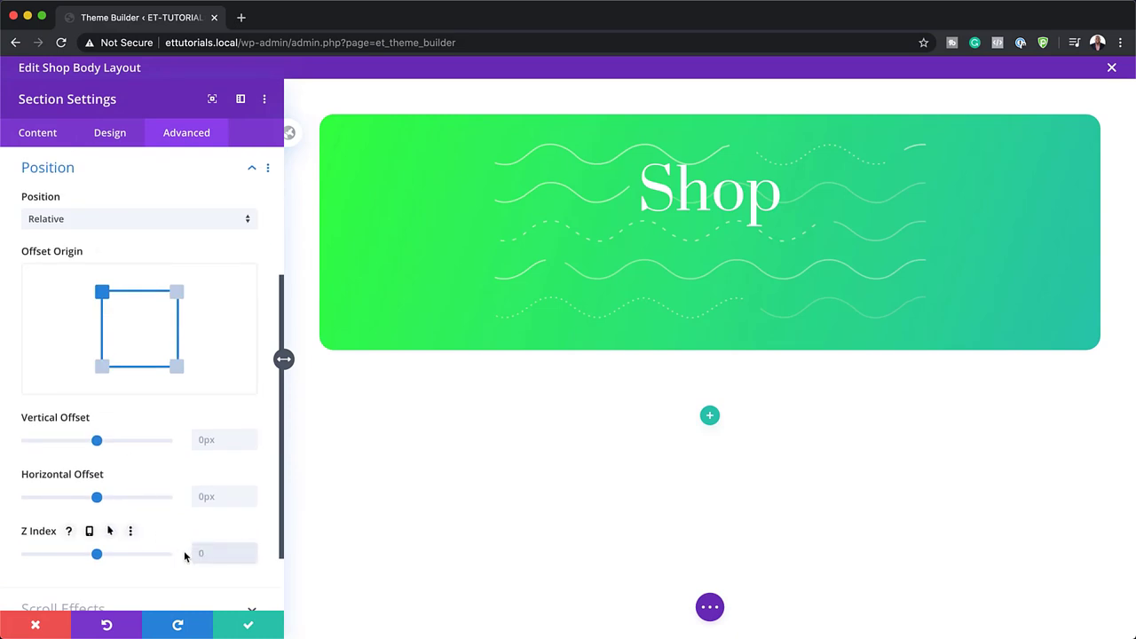
{"action": "type", "text": "4"}
{"action": "left_click", "coordinate": [250, 627]}
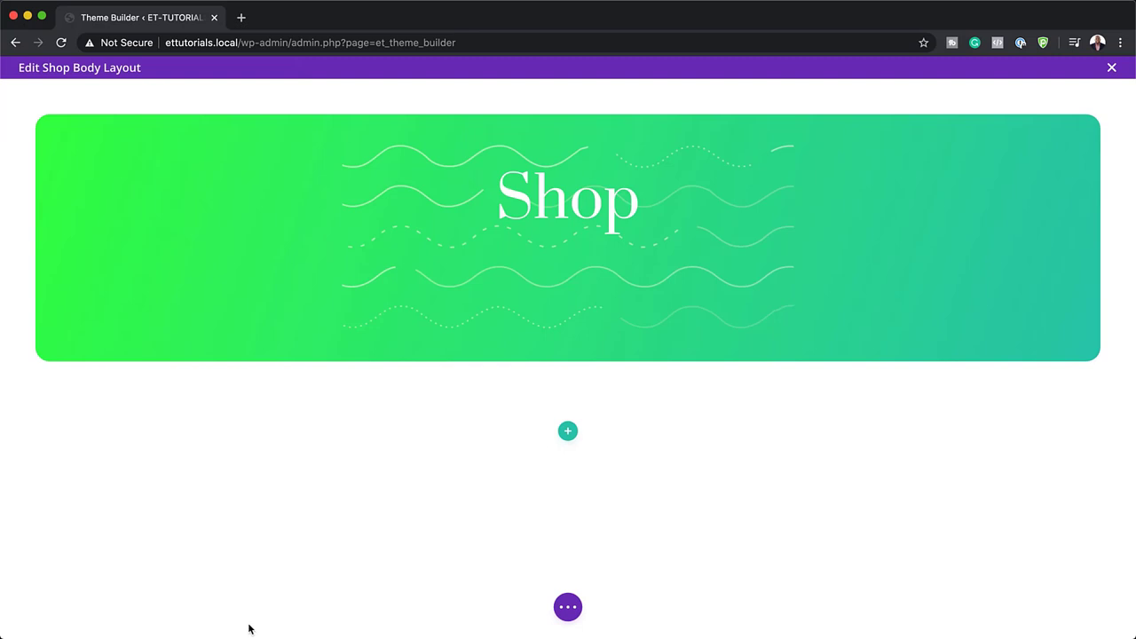
- Insert a single-column row in the new section, dismissing the module chooser without adding a module
{"action": "left_click", "coordinate": [569, 434]}
{"action": "left_click", "coordinate": [475, 211]}
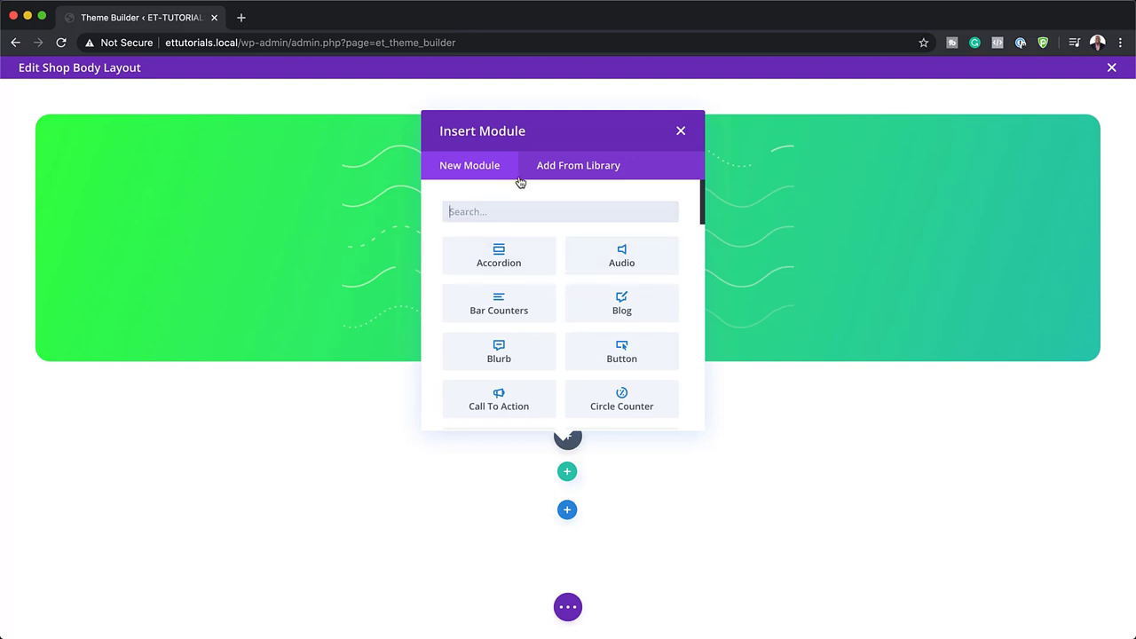
{"action": "left_click", "coordinate": [681, 130]}
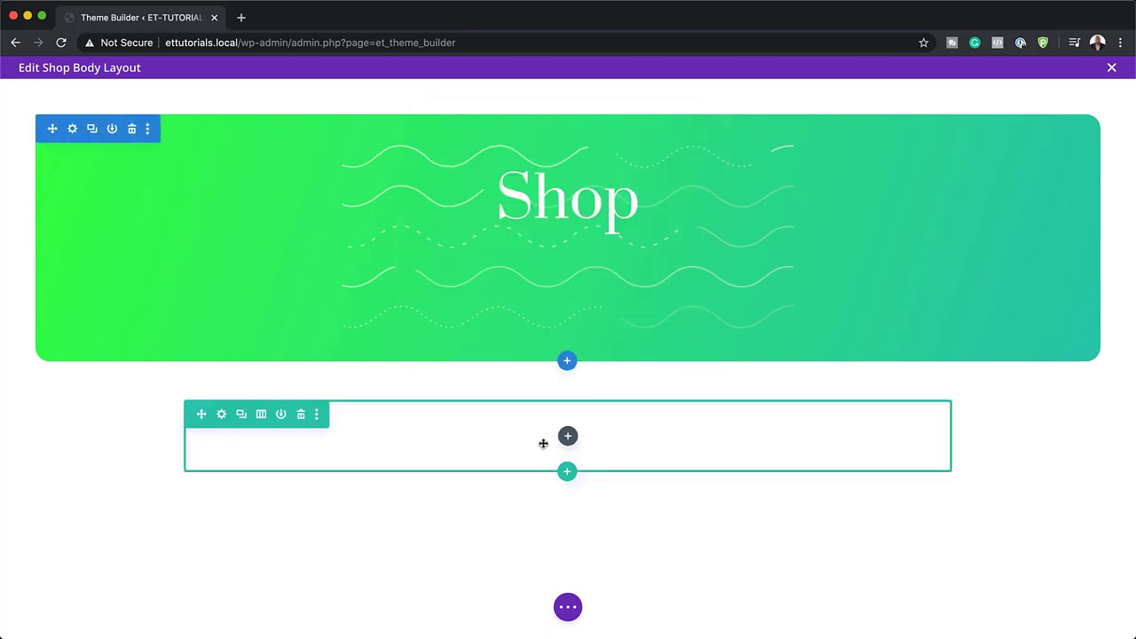
- Give the new row a white background using the recent colors
{"action": "left_click", "coordinate": [222, 415]}
{"action": "left_click", "coordinate": [57, 429]}
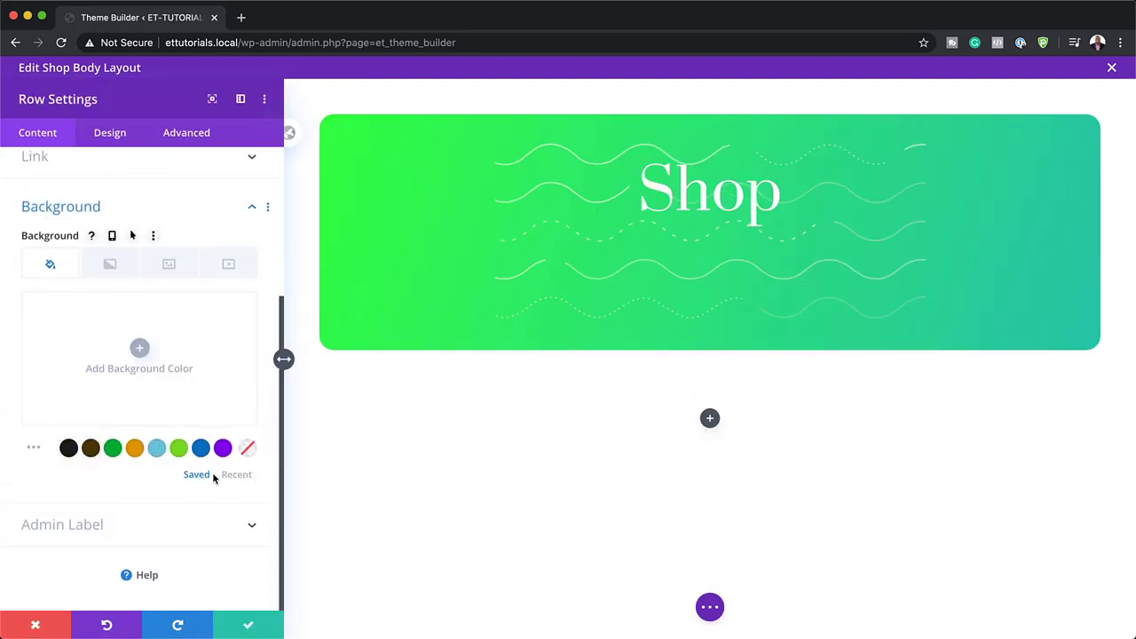
{"action": "left_click", "coordinate": [238, 475]}
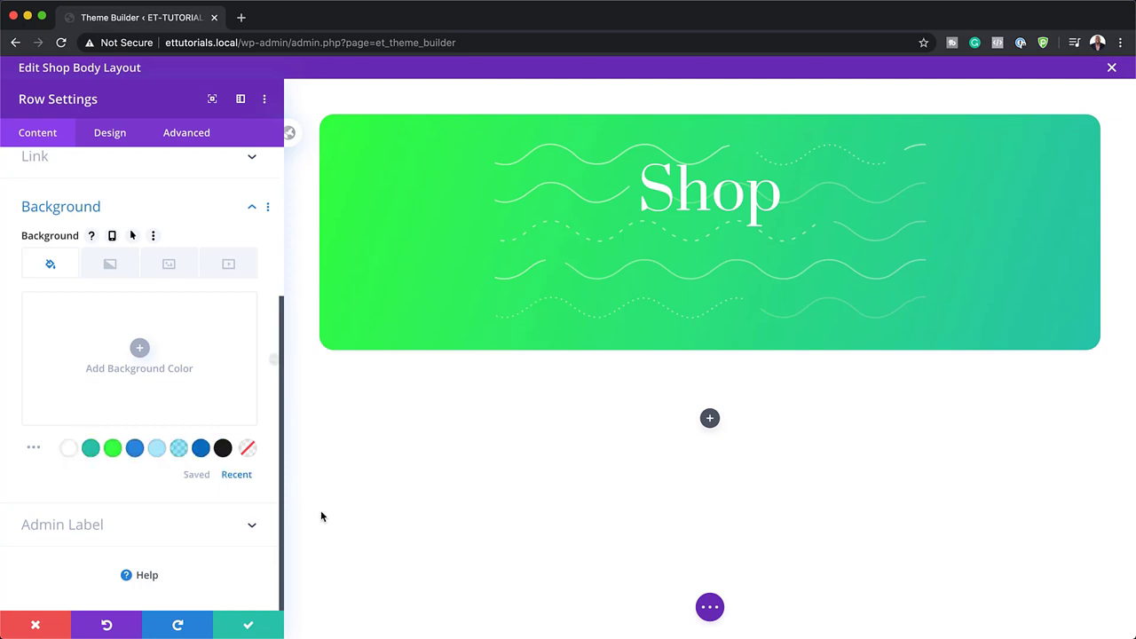
{"action": "left_click", "coordinate": [69, 449]}
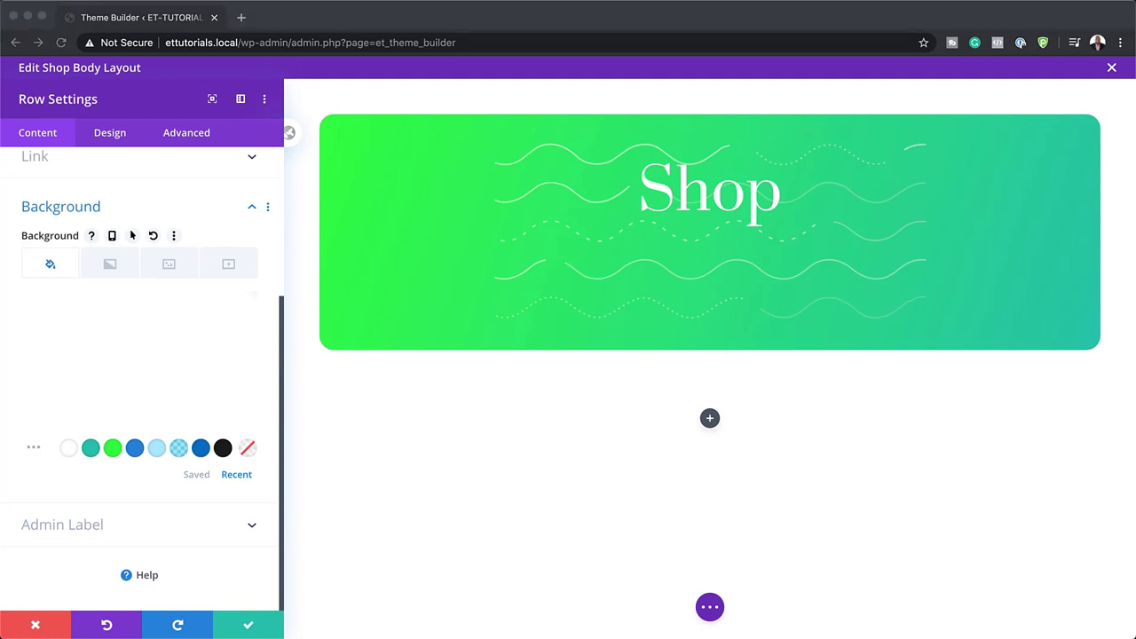
- Set the row's width to 100% and its maximum width to 1380px
{"action": "left_click", "coordinate": [114, 135]}
{"action": "left_click", "coordinate": [63, 206]}
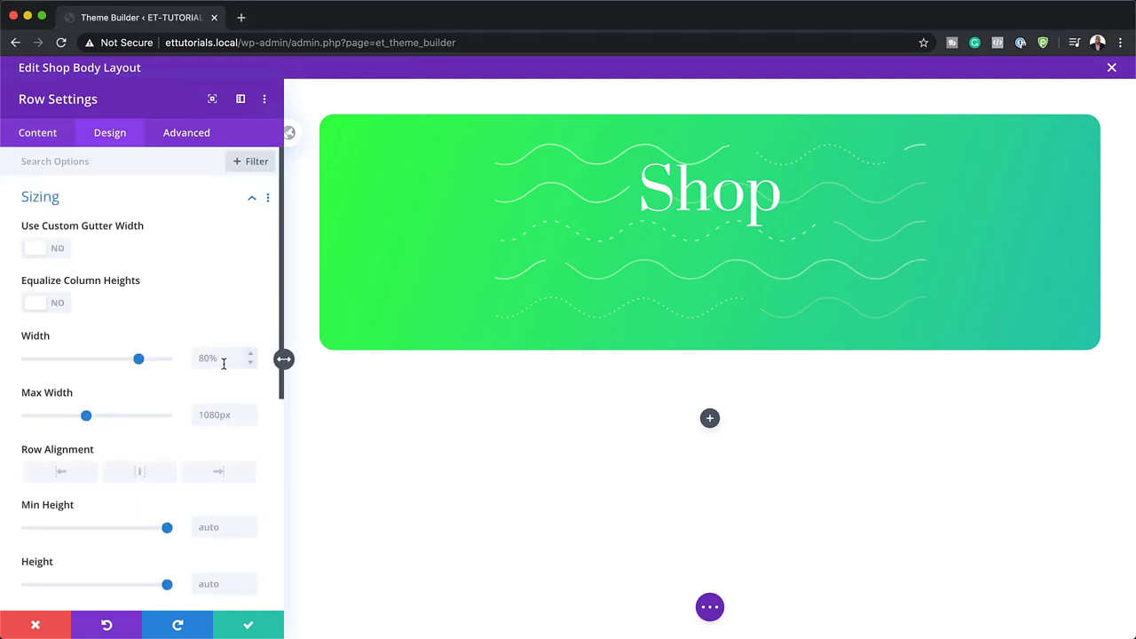
{"action": "left_click_drag", "start_coordinate": [139, 359], "coordinate": [181, 363]}
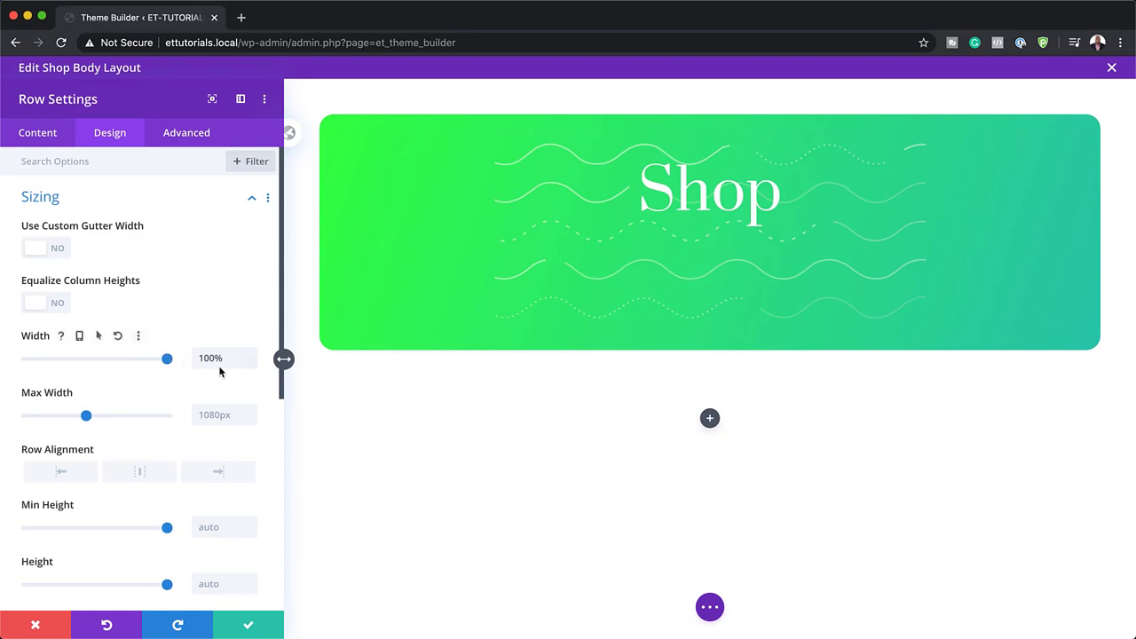
{"action": "left_click", "coordinate": [210, 415]}
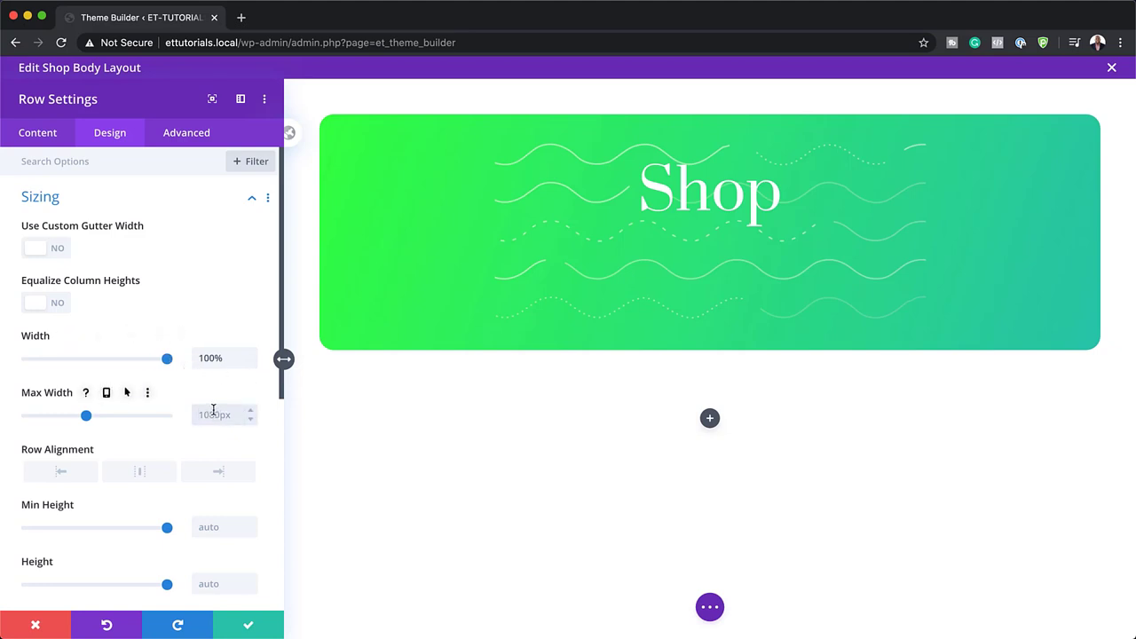
{"action": "type", "text": "1380px"}
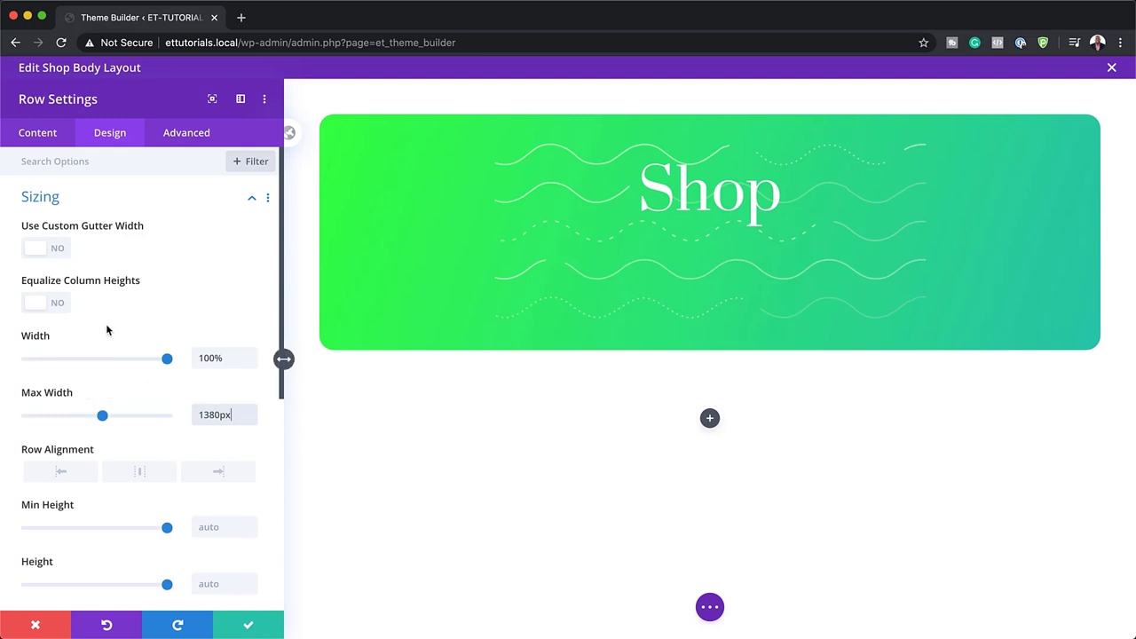
- Set the row's top margin to 200px
{"action": "scroll", "coordinate": [151, 427], "scroll_direction": "down", "scroll_amount": 5}
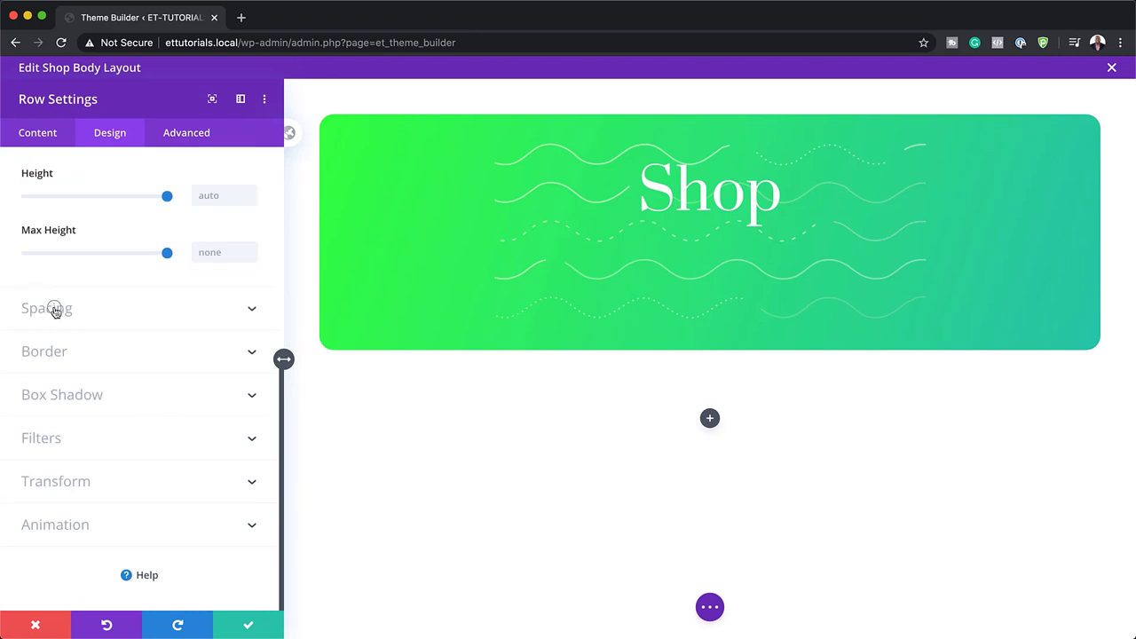
{"action": "left_click", "coordinate": [54, 310]}
{"action": "left_click", "coordinate": [45, 222]}
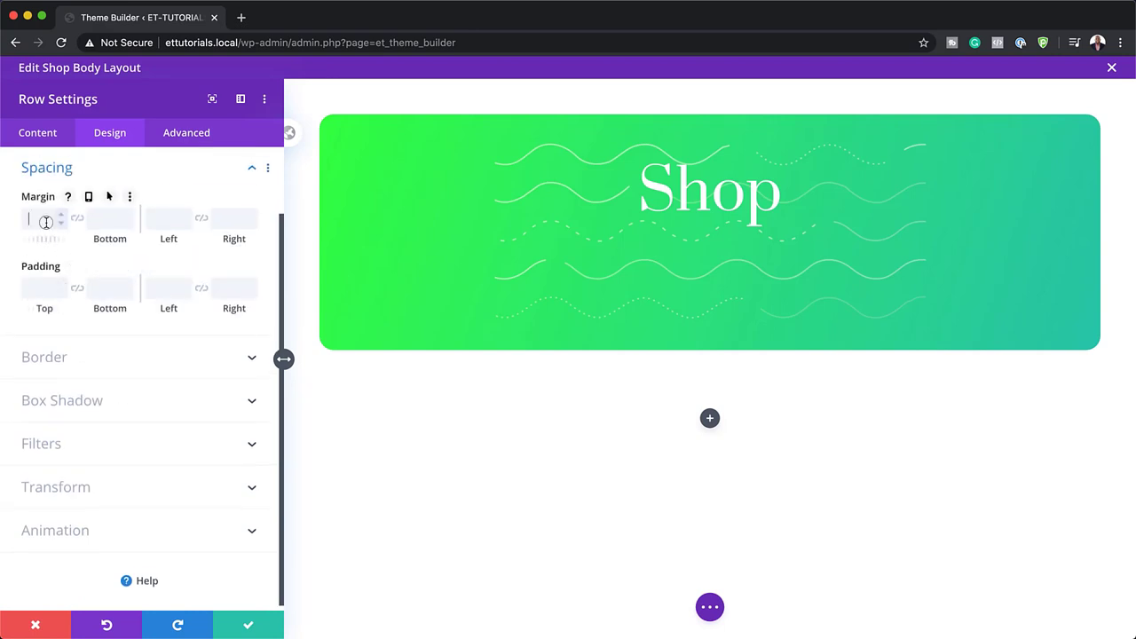
{"action": "type", "text": "200px"}
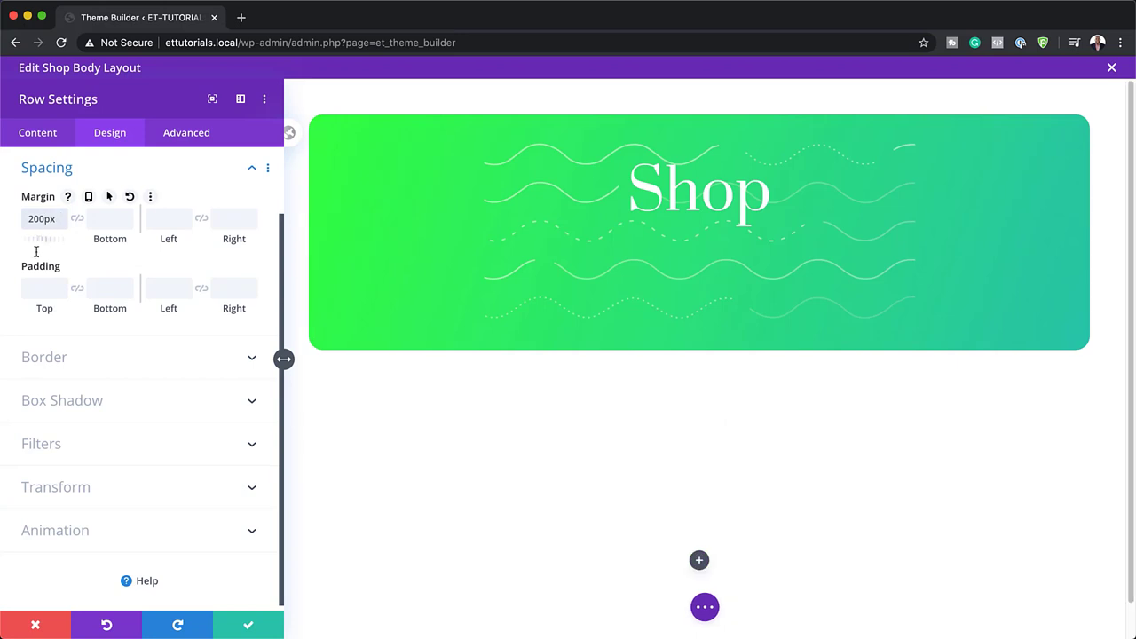
- Set the row's linked top and bottom padding to 50px and its linked left and right padding to 100px
{"action": "left_click", "coordinate": [38, 288]}
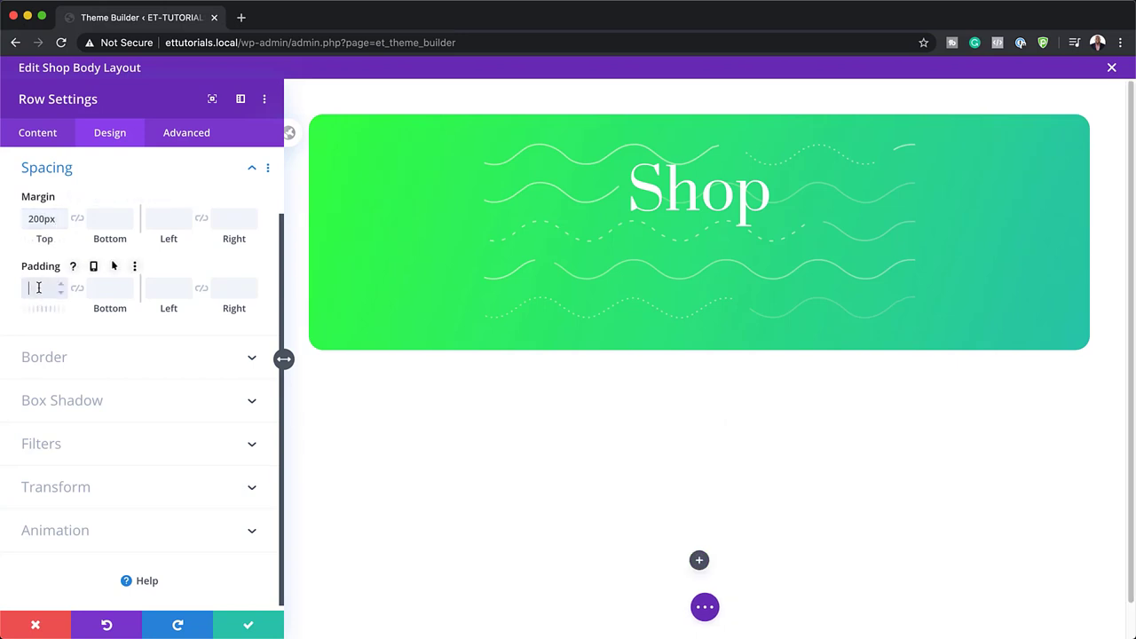
{"action": "type", "text": "50px"}
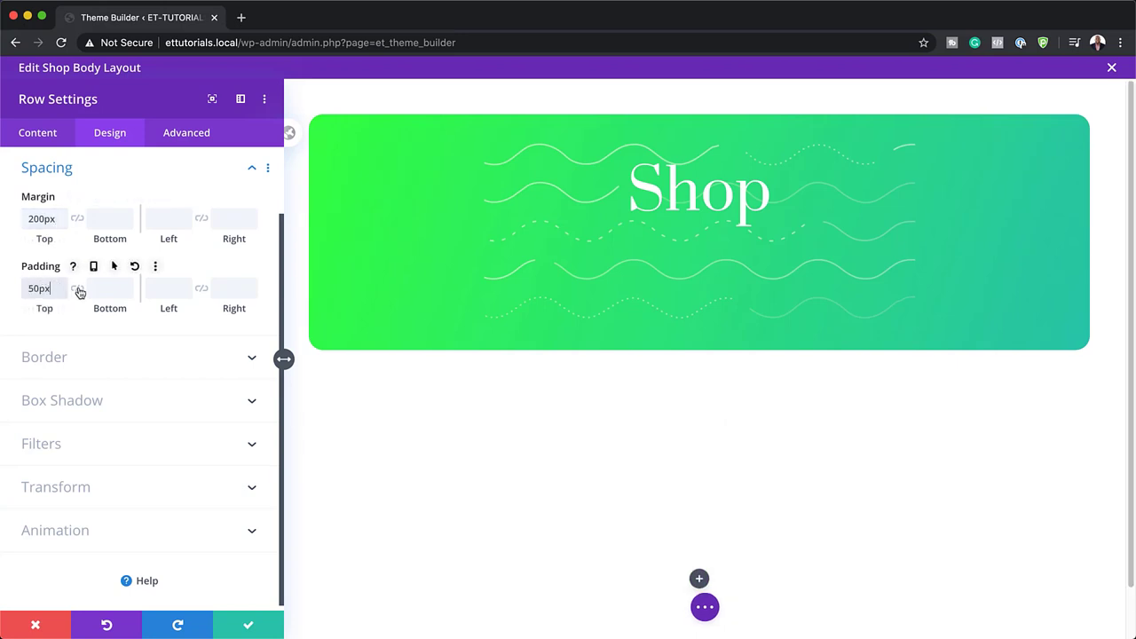
{"action": "left_click", "coordinate": [77, 290]}
{"action": "left_click", "coordinate": [171, 287]}
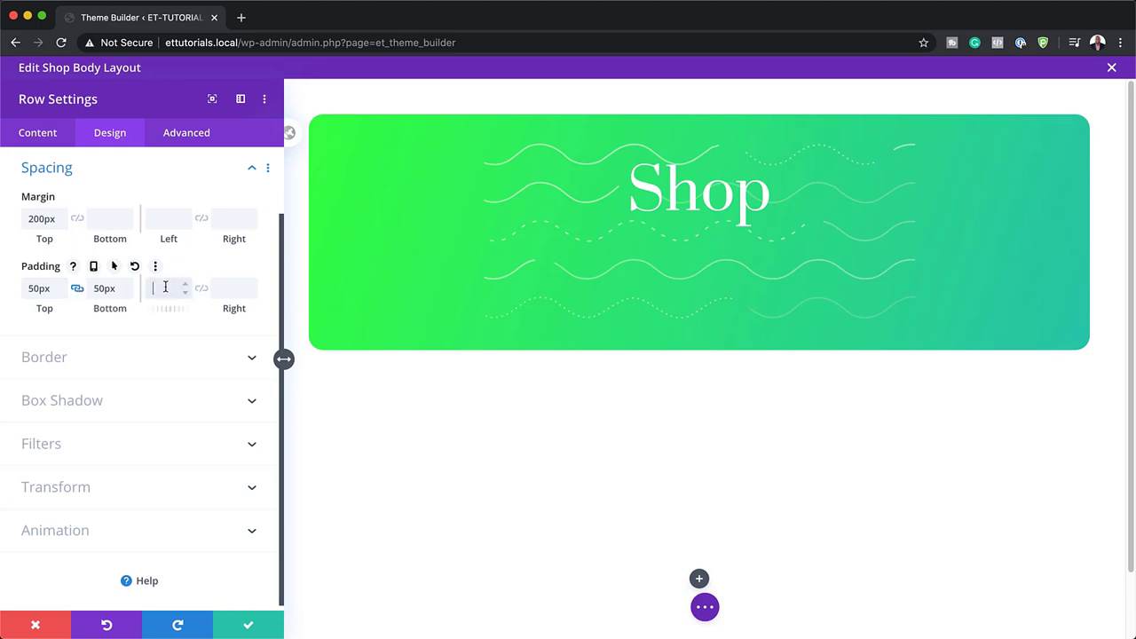
{"action": "type", "text": "100px"}
{"action": "left_click", "coordinate": [202, 289]}
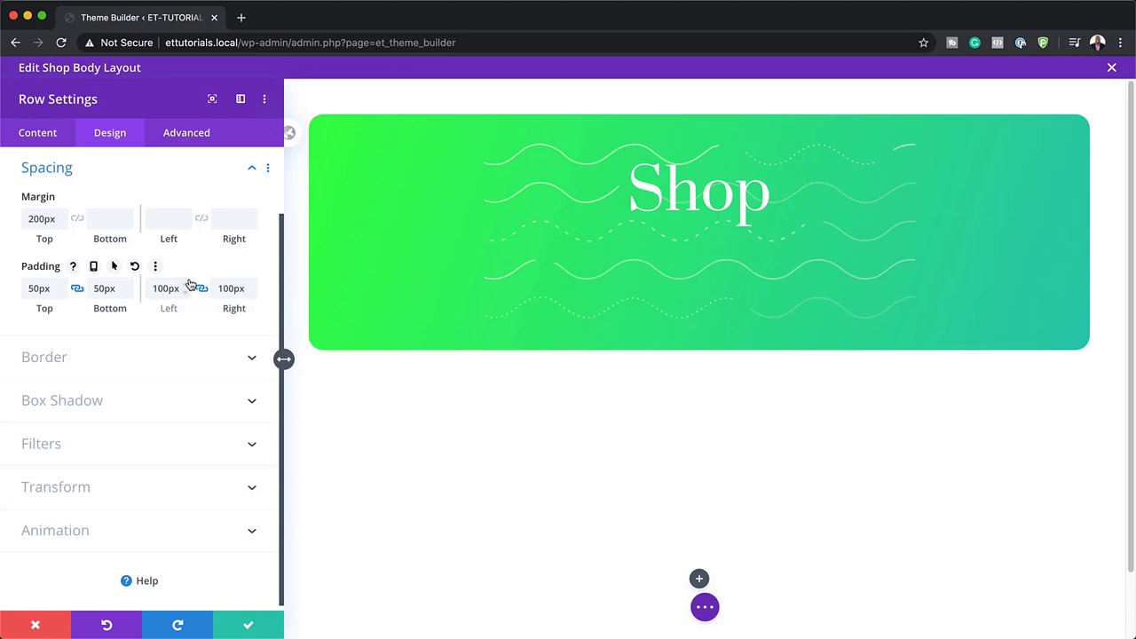
- Enable responsive row padding, set the tablet padding to 20px on all sides, and return to desktop after checking the phone view
{"action": "left_click", "coordinate": [94, 267]}
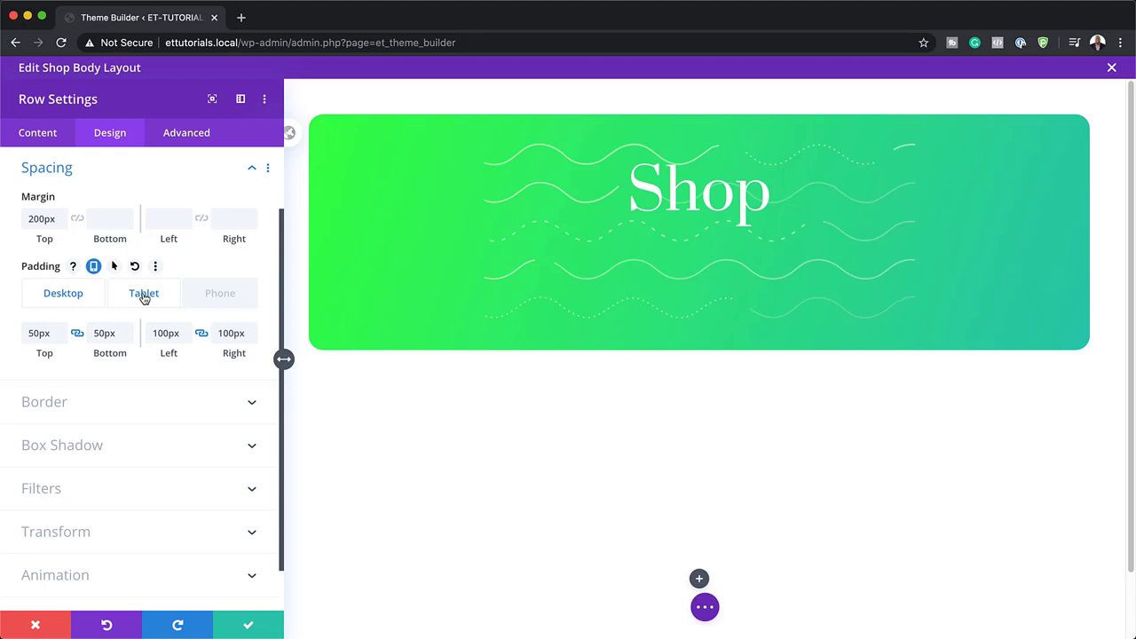
{"action": "left_click", "coordinate": [144, 295]}
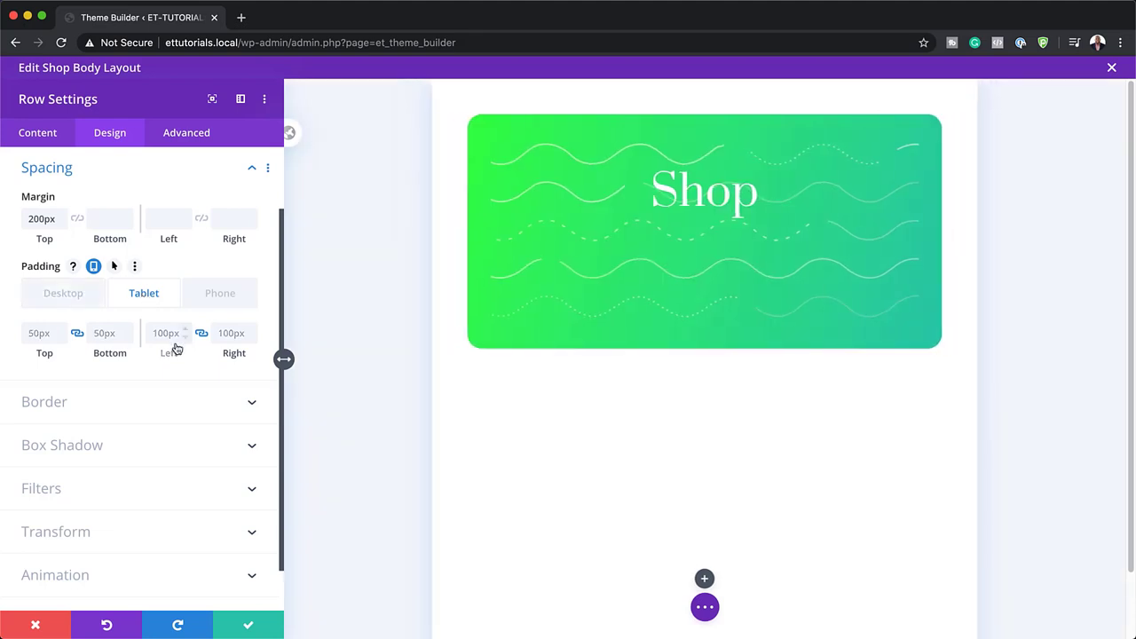
{"action": "left_click", "coordinate": [160, 333]}
{"action": "type", "text": "20px"}
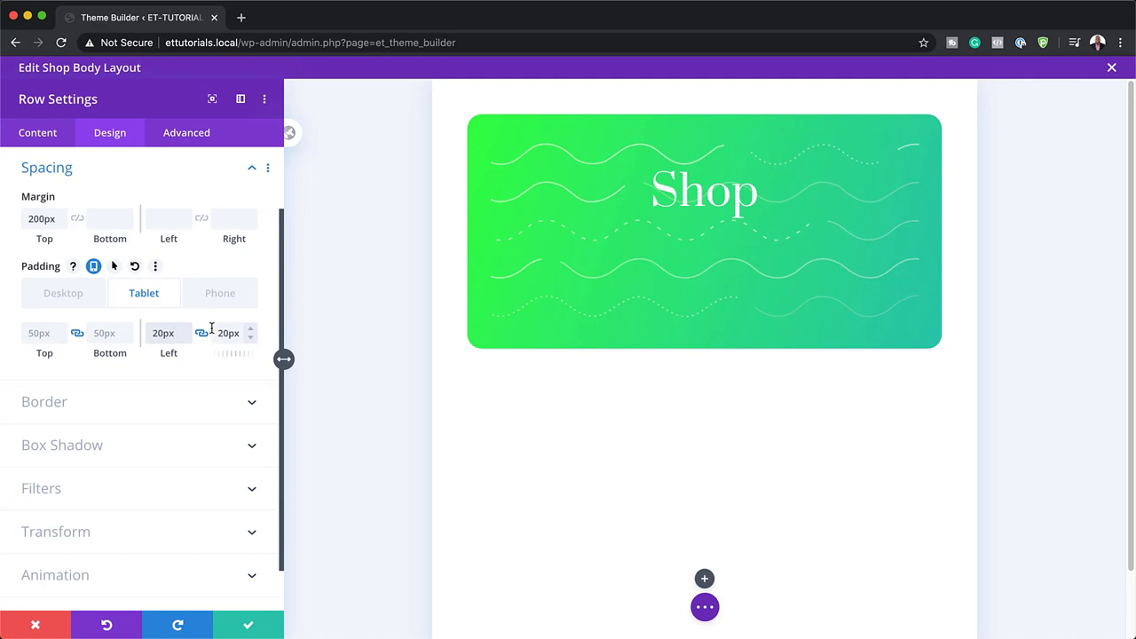
{"action": "left_click", "coordinate": [78, 334]}
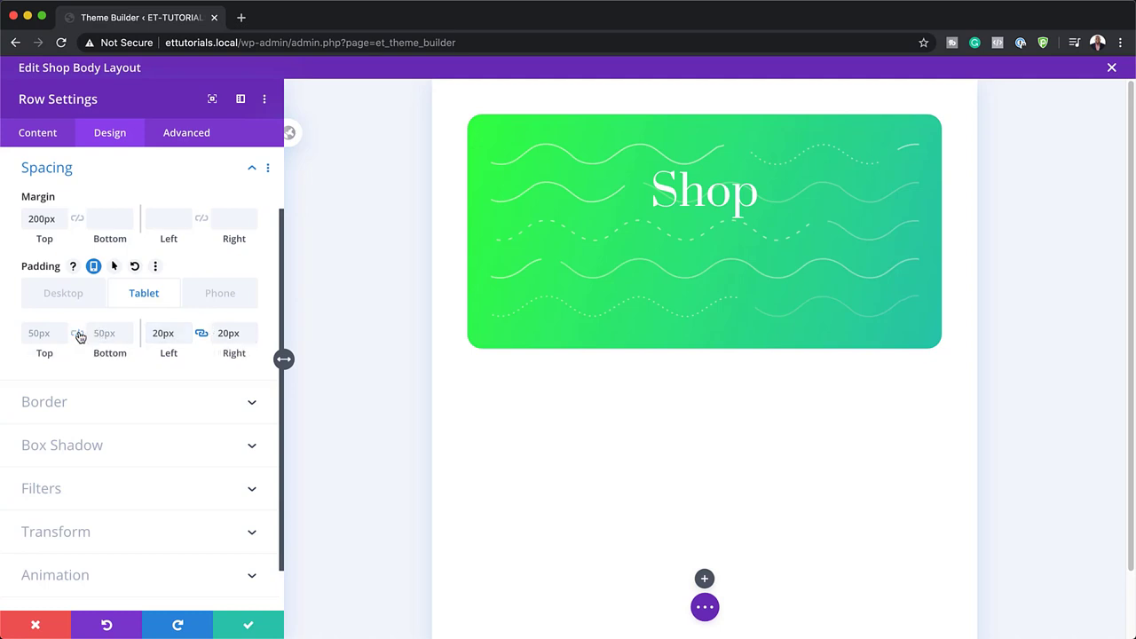
{"action": "left_click", "coordinate": [108, 333]}
{"action": "type", "text": "20px"}
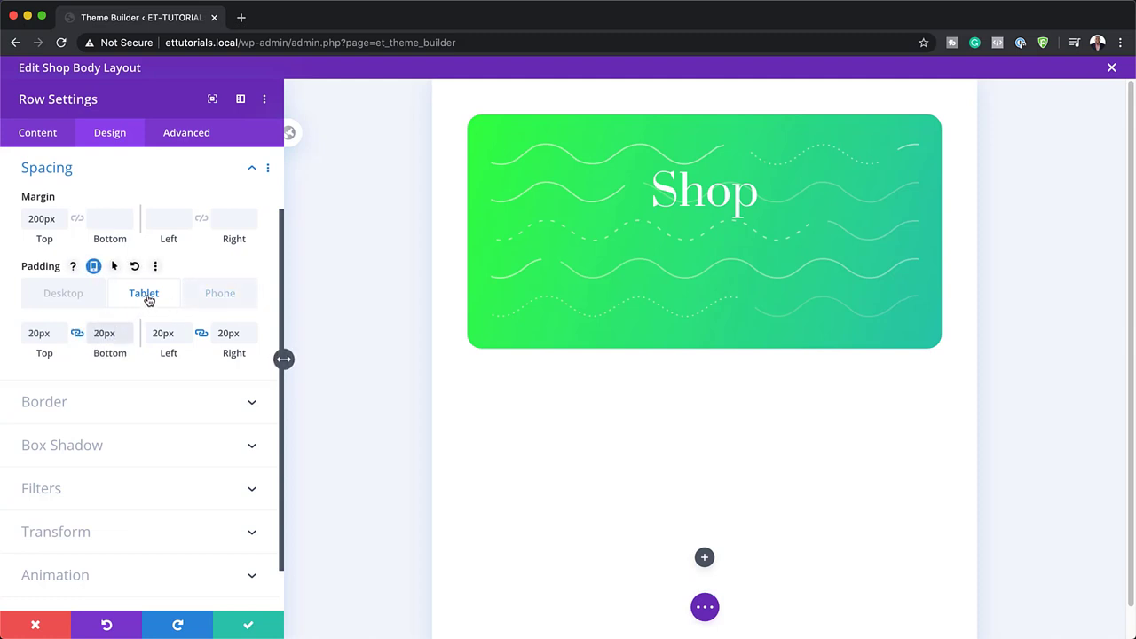
{"action": "left_click", "coordinate": [224, 297]}
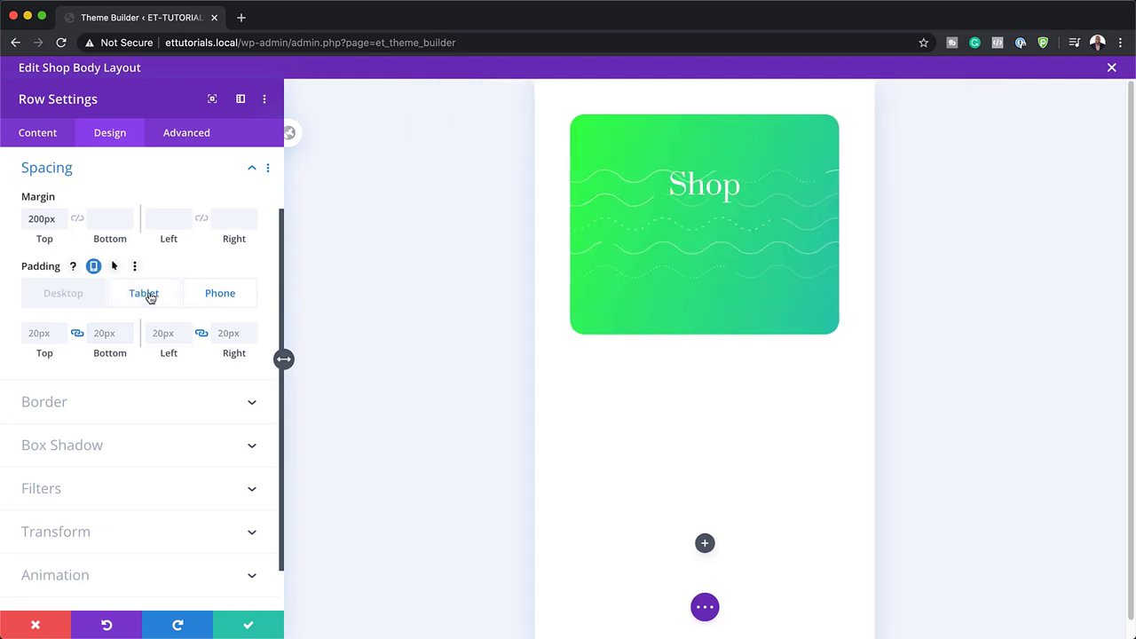
{"action": "left_click", "coordinate": [52, 296]}
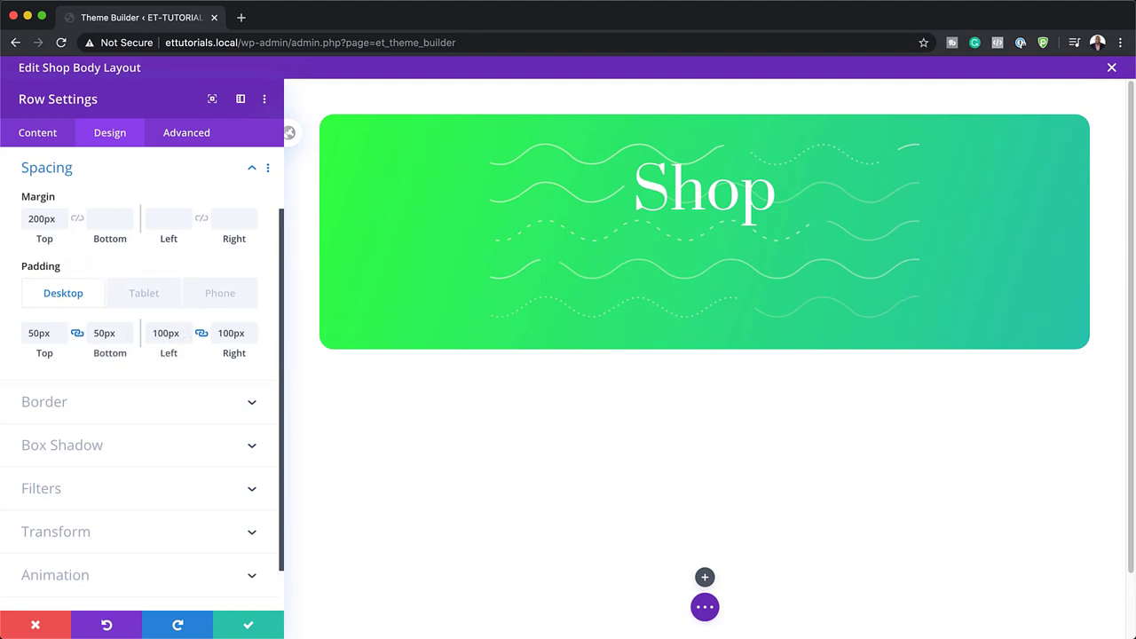
- Round all four corners of the row to 25px in its border settings
{"action": "left_click", "coordinate": [48, 401]}
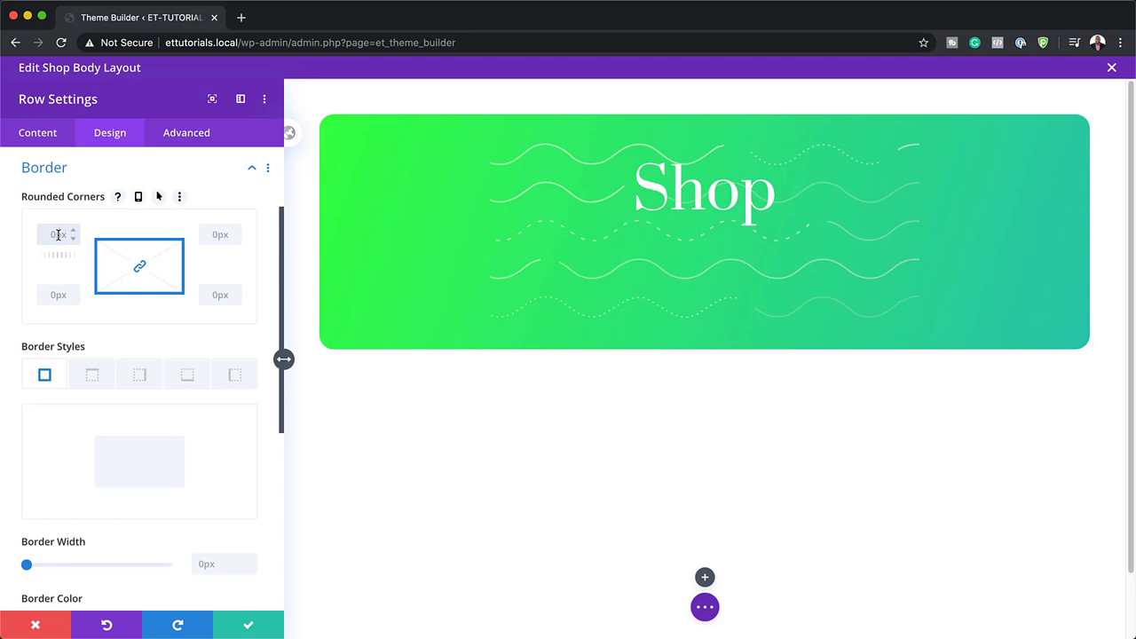
{"action": "left_click", "coordinate": [59, 234]}
{"action": "type", "text": "25"}
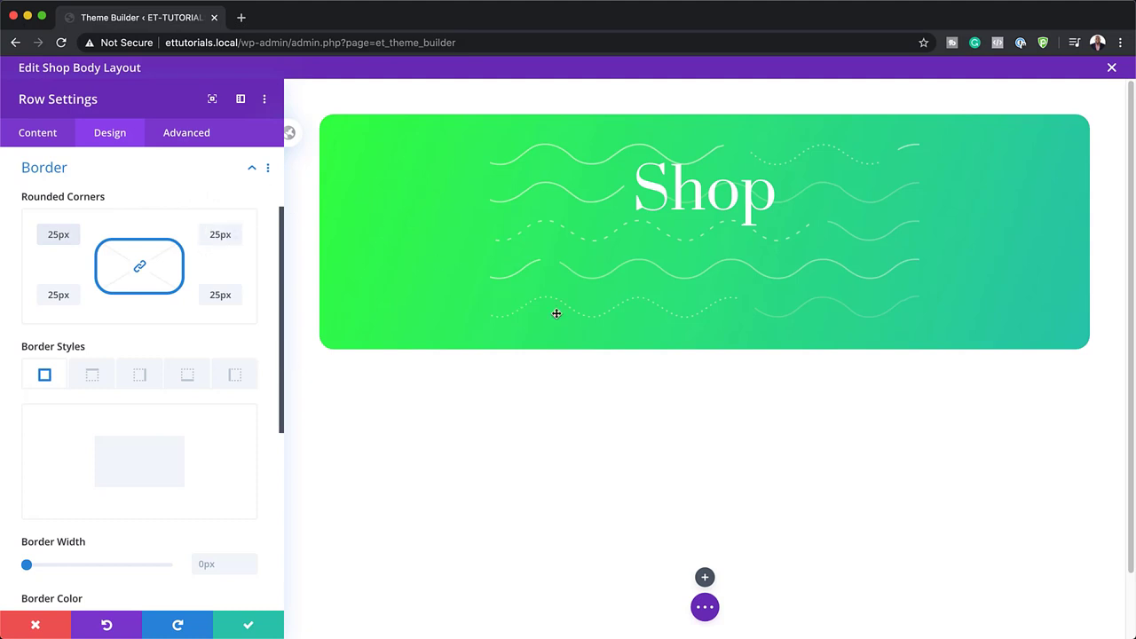
- Change the row's top margin to -200px so the row overlaps the hero section
{"action": "scroll", "coordinate": [200, 304], "scroll_direction": "up", "scroll_amount": 3}
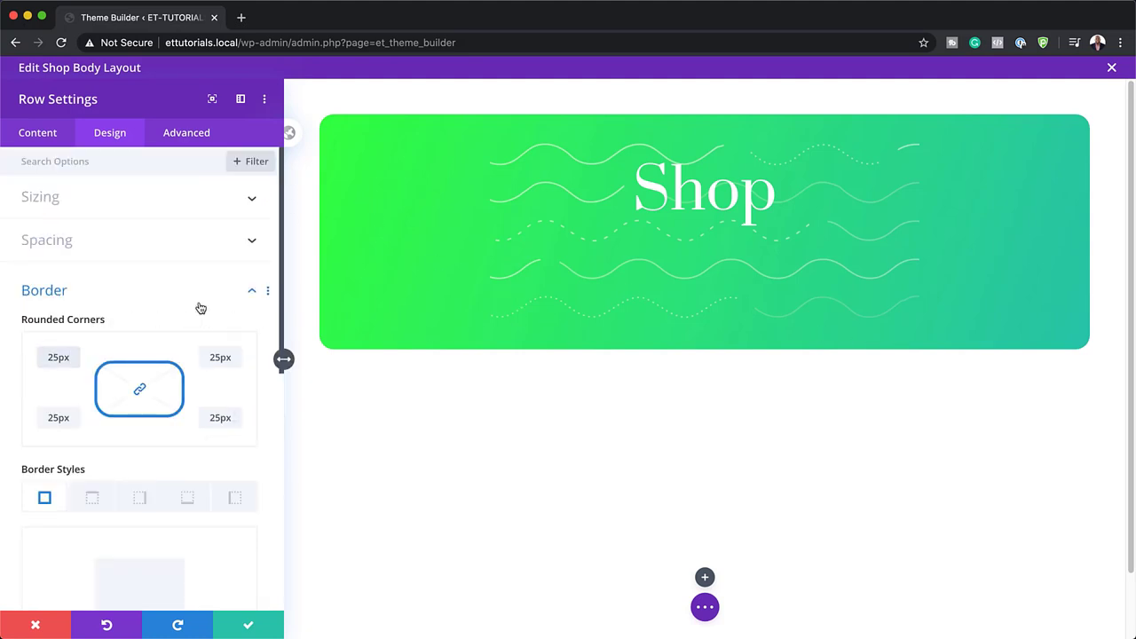
{"action": "left_click", "coordinate": [59, 203]}
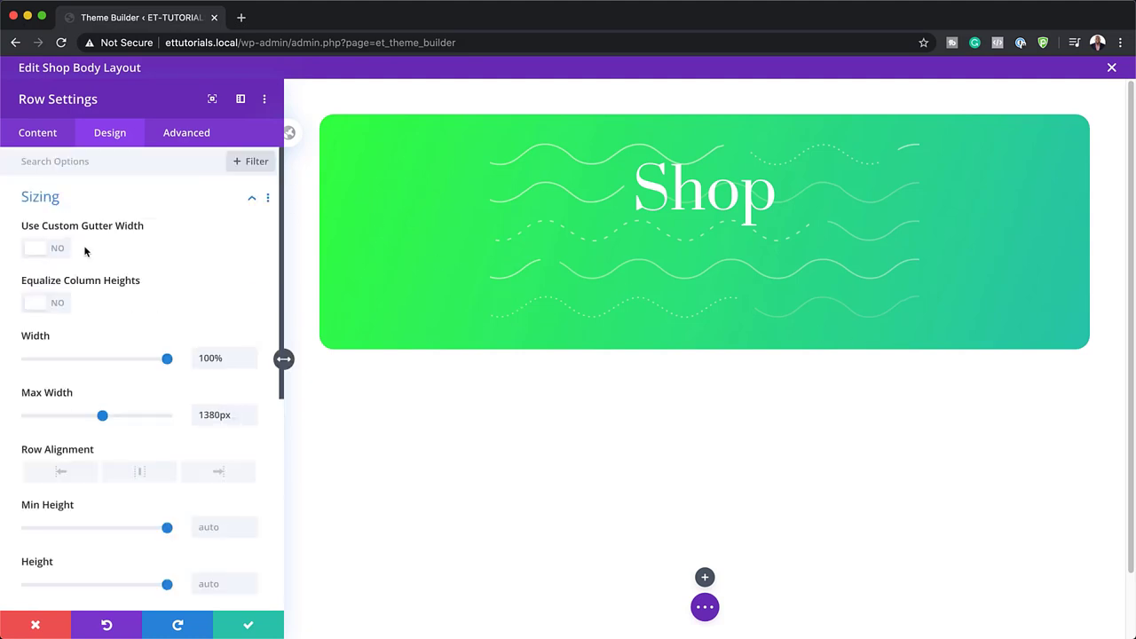
{"action": "scroll", "coordinate": [151, 408], "scroll_direction": "down", "scroll_amount": 5}
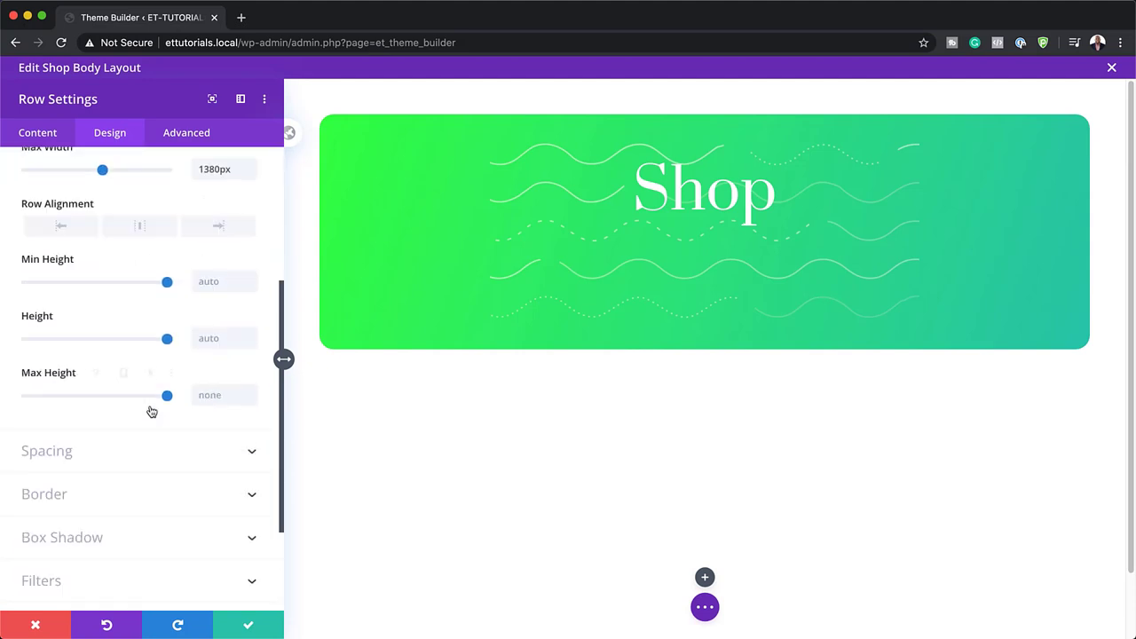
{"action": "left_click", "coordinate": [57, 445]}
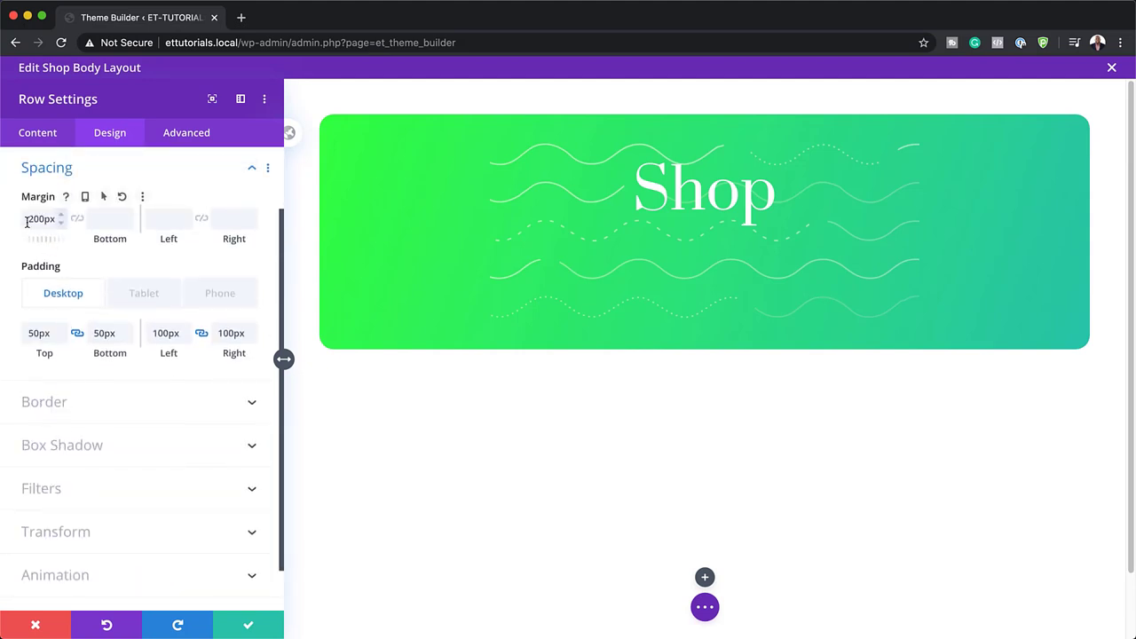
{"action": "type", "text": "-"}
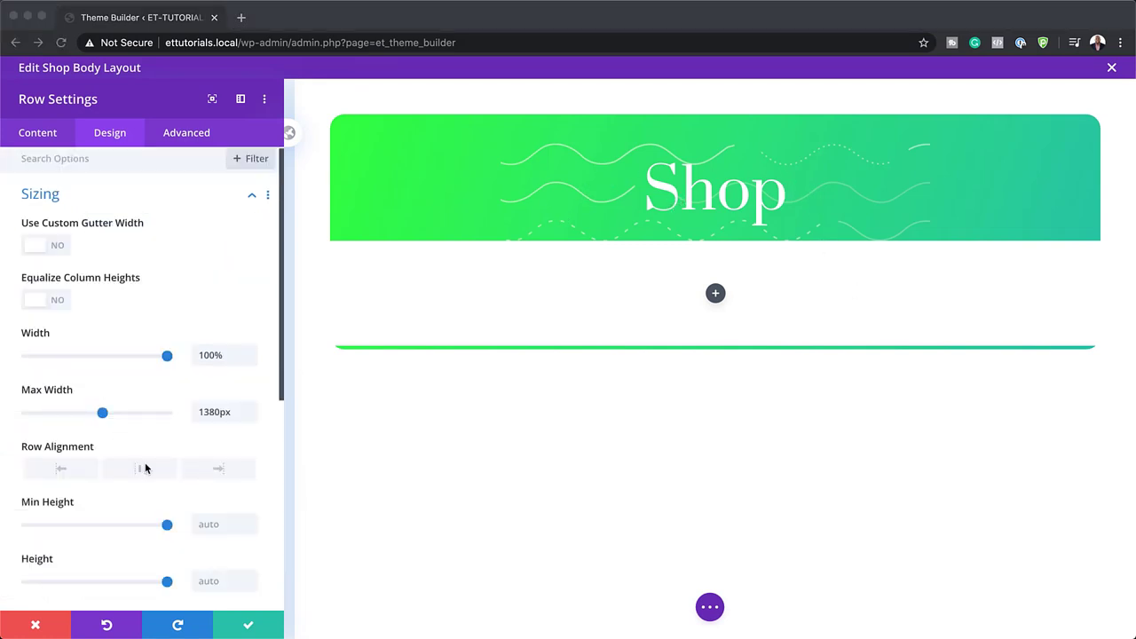
- Give the row the first box shadow preset, with shadow on all sides, and set its blur strength to 50px
{"action": "scroll", "coordinate": [146, 467], "scroll_direction": "down", "scroll_amount": 5}
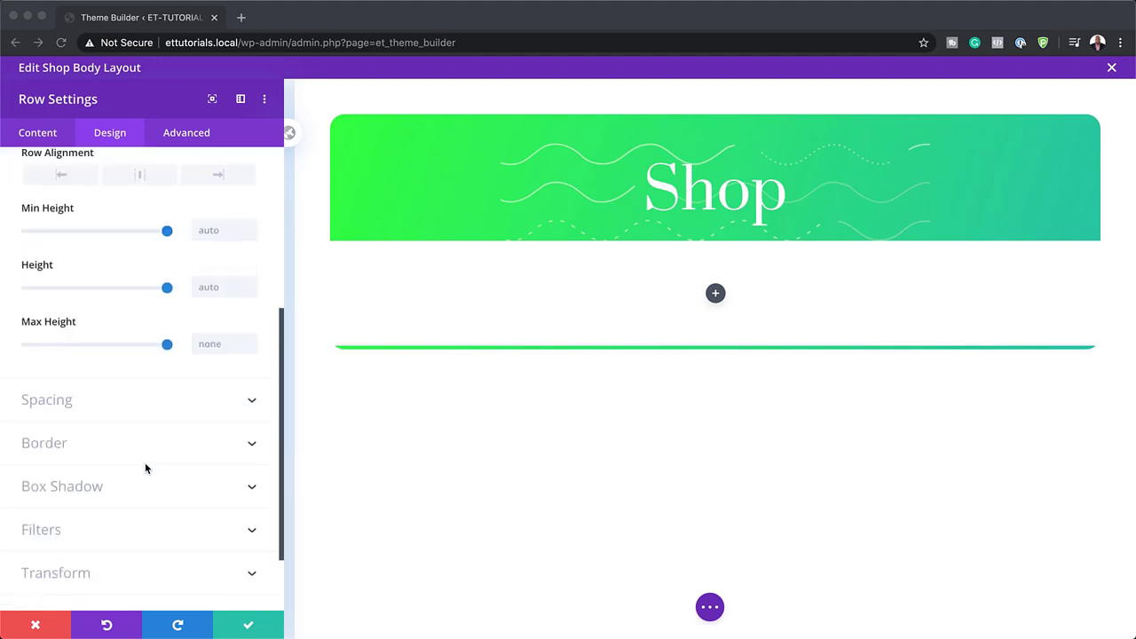
{"action": "scroll", "coordinate": [144, 463], "scroll_direction": "down", "scroll_amount": 3}
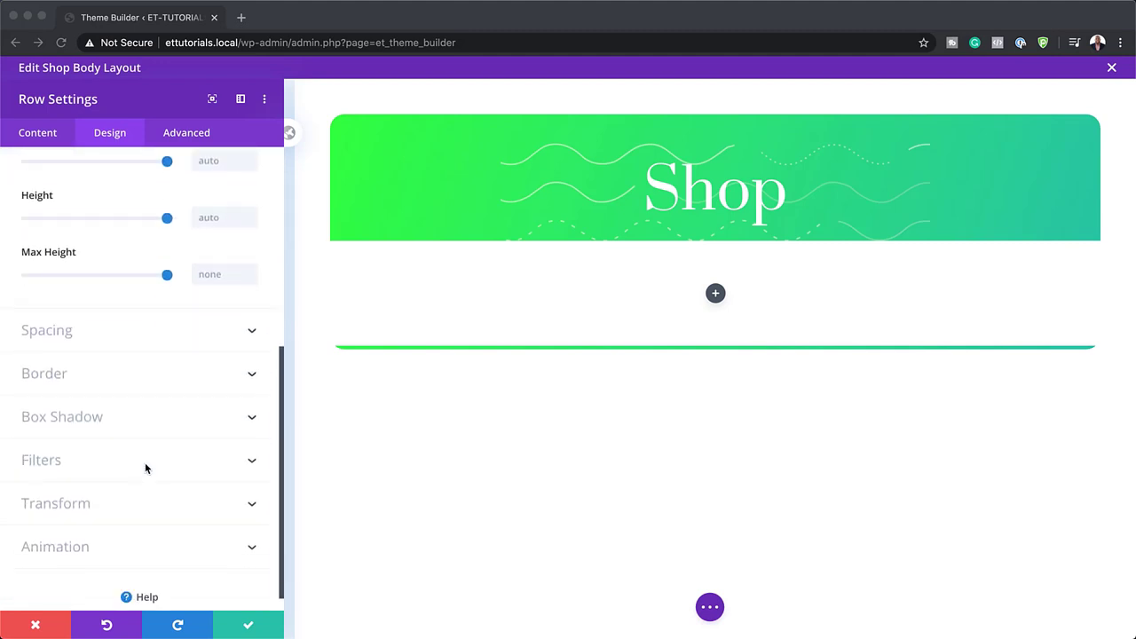
{"action": "left_click", "coordinate": [85, 402]}
{"action": "left_click", "coordinate": [84, 402]}
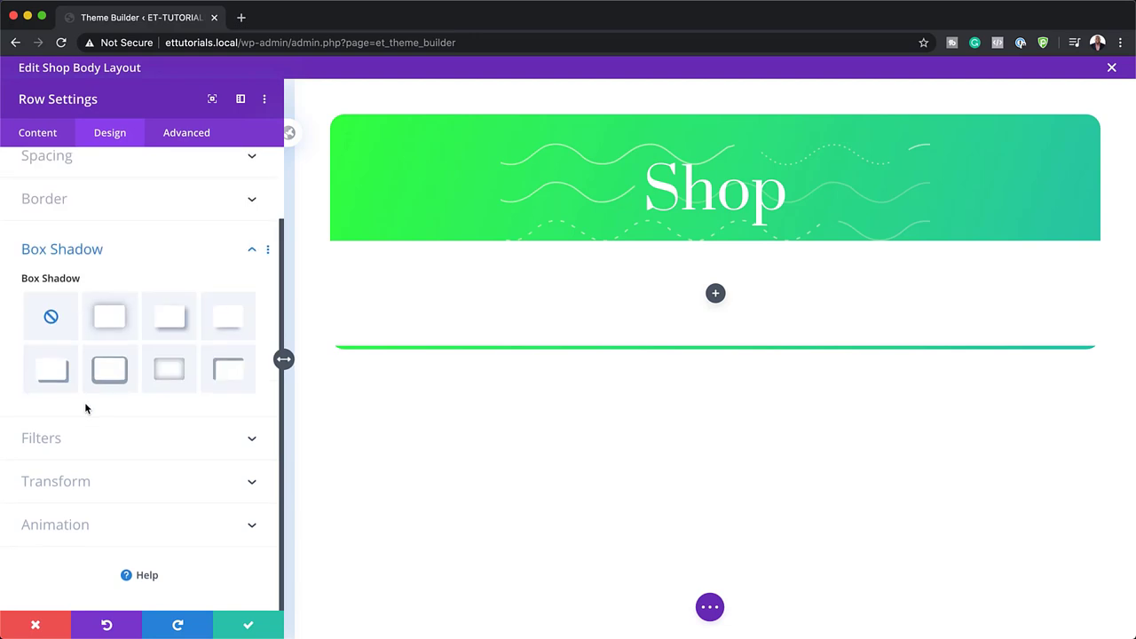
{"action": "left_click", "coordinate": [113, 322]}
{"action": "scroll", "coordinate": [192, 510], "scroll_direction": "down", "scroll_amount": 1}
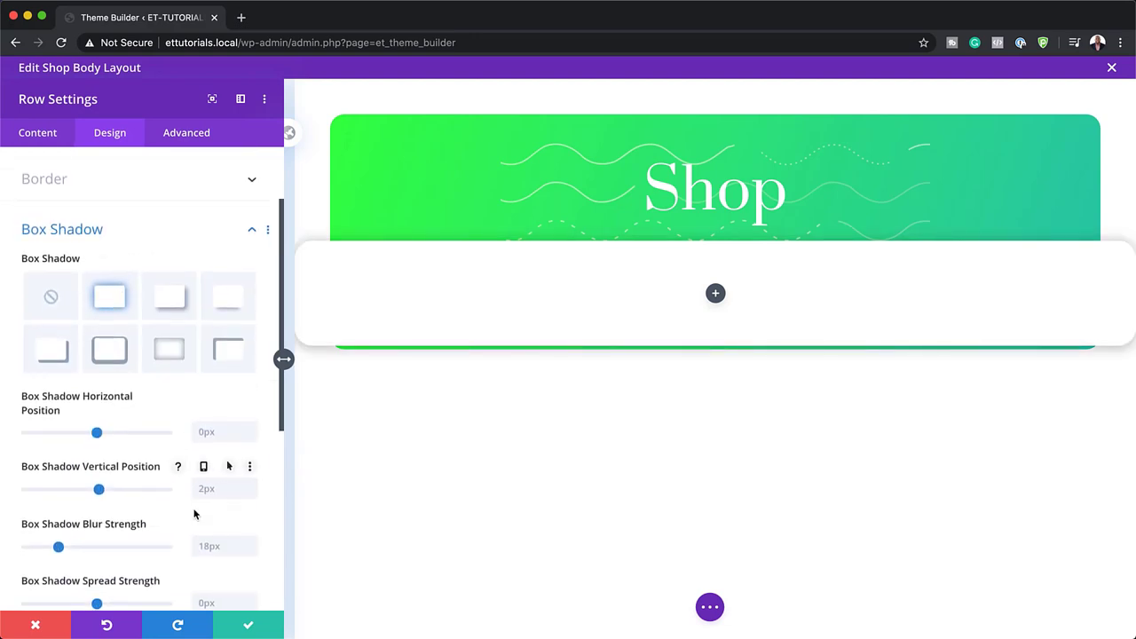
{"action": "double_click", "coordinate": [222, 539]}
{"action": "type", "text": "50"}
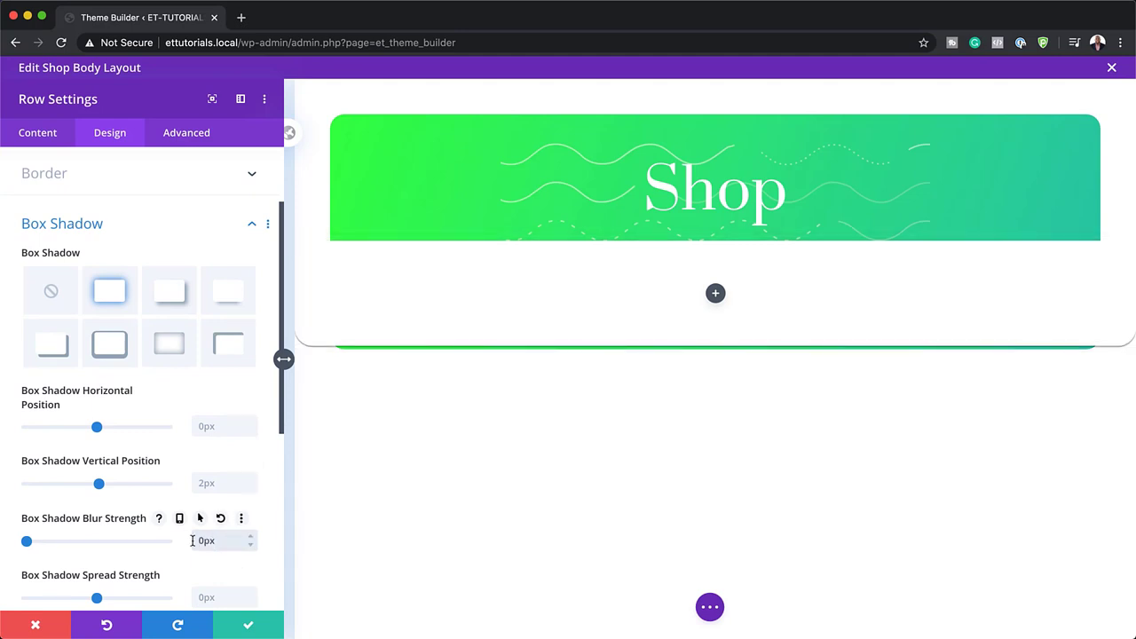
- Set the row's box shadow color to rgba(0,0,0,0.1)
{"action": "scroll", "coordinate": [193, 536], "scroll_direction": "down", "scroll_amount": 3}
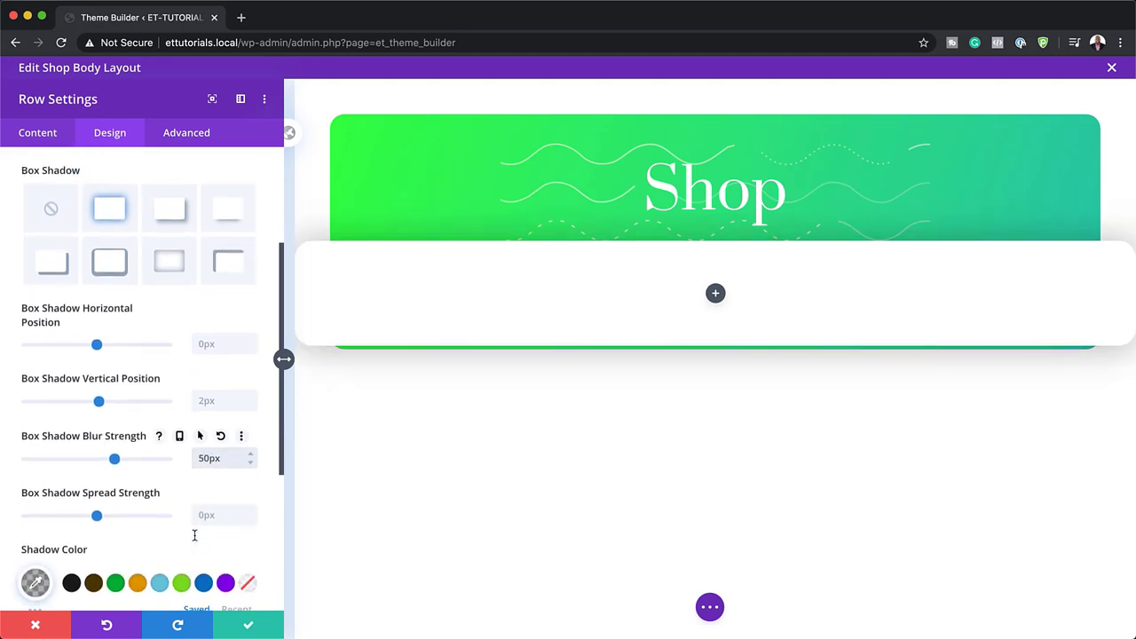
{"action": "scroll", "coordinate": [160, 534], "scroll_direction": "down", "scroll_amount": 3}
{"action": "left_click", "coordinate": [36, 494]}
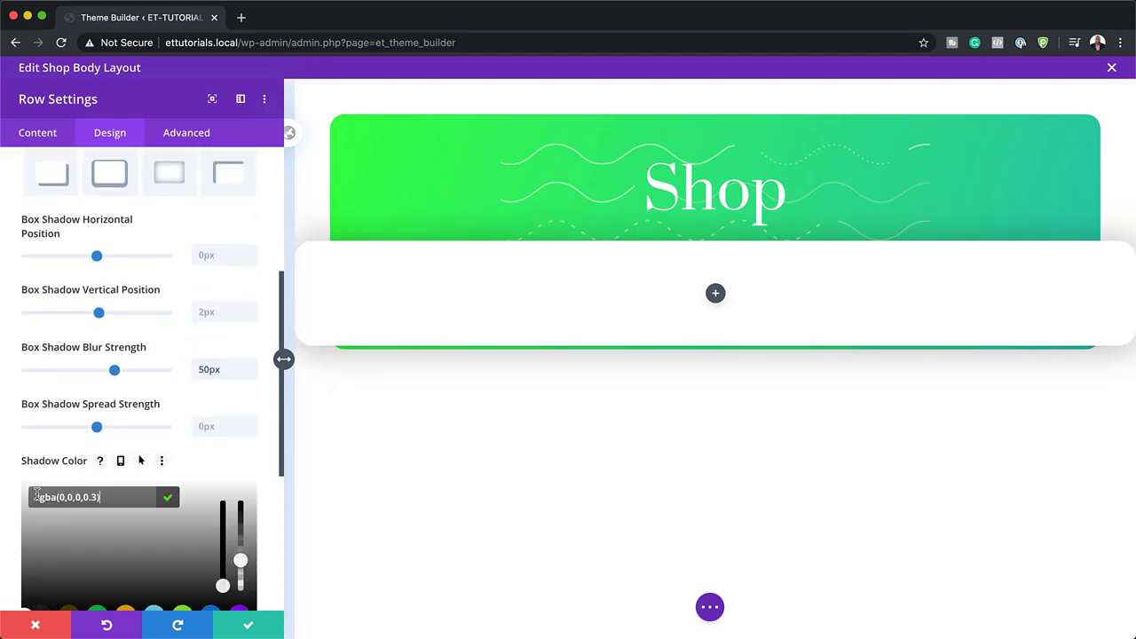
{"action": "left_click_drag", "start_coordinate": [100, 498], "coordinate": [61, 498]}
{"action": "type", "text": "0,0,0,0.1"}
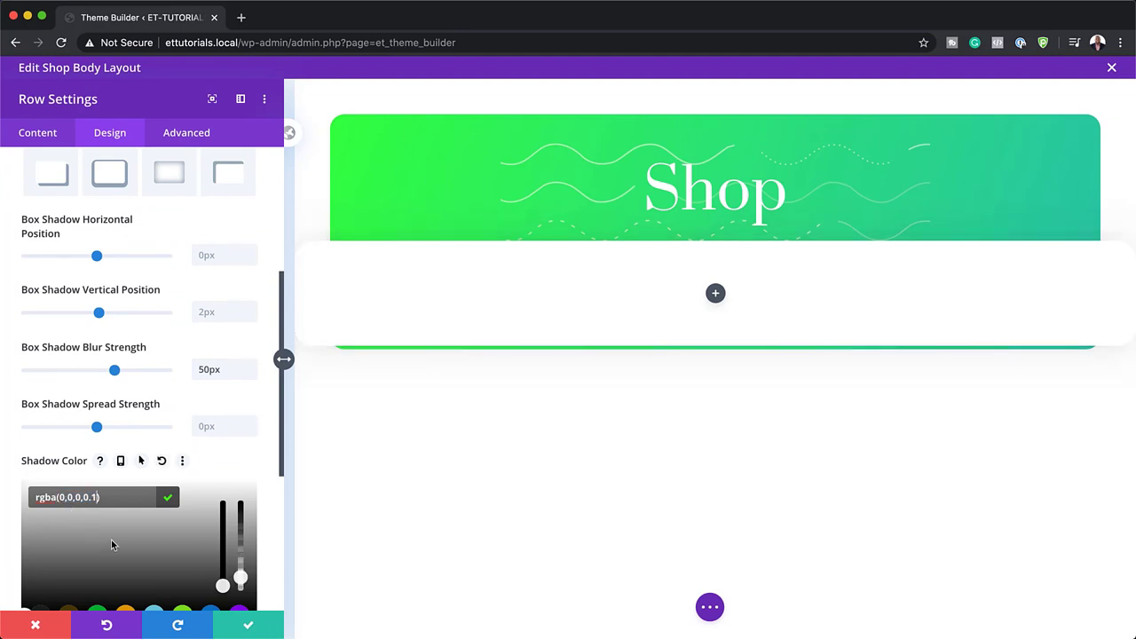
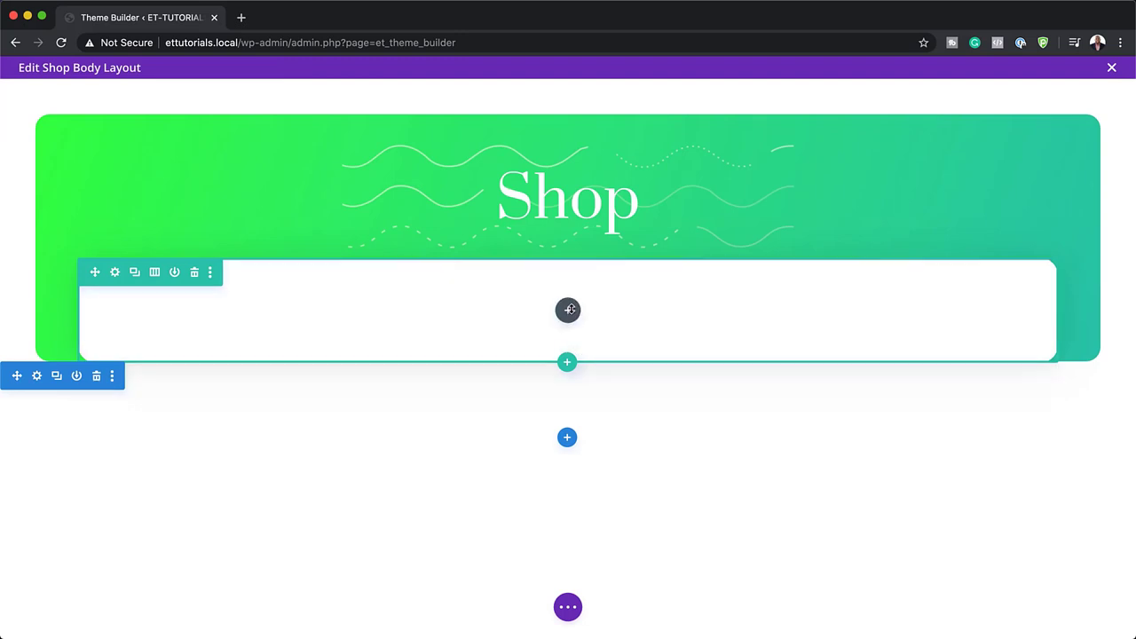
- Insert a Shop module into the white row and set its column layout to 4 Columns
{"action": "left_click", "coordinate": [568, 311]}
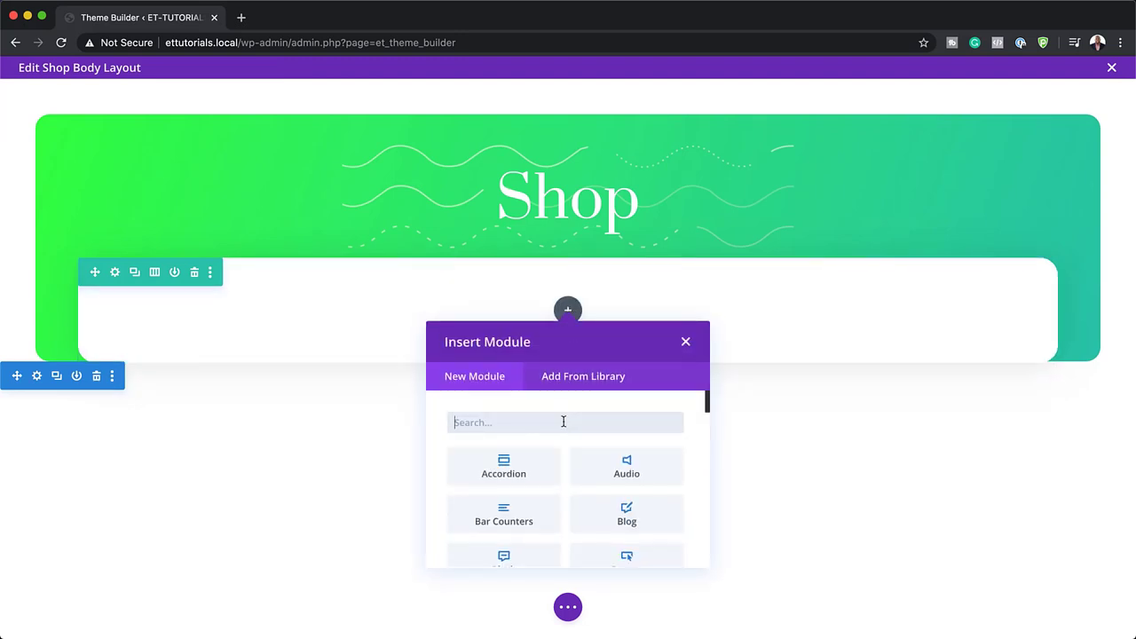
{"action": "type", "text": "shop"}
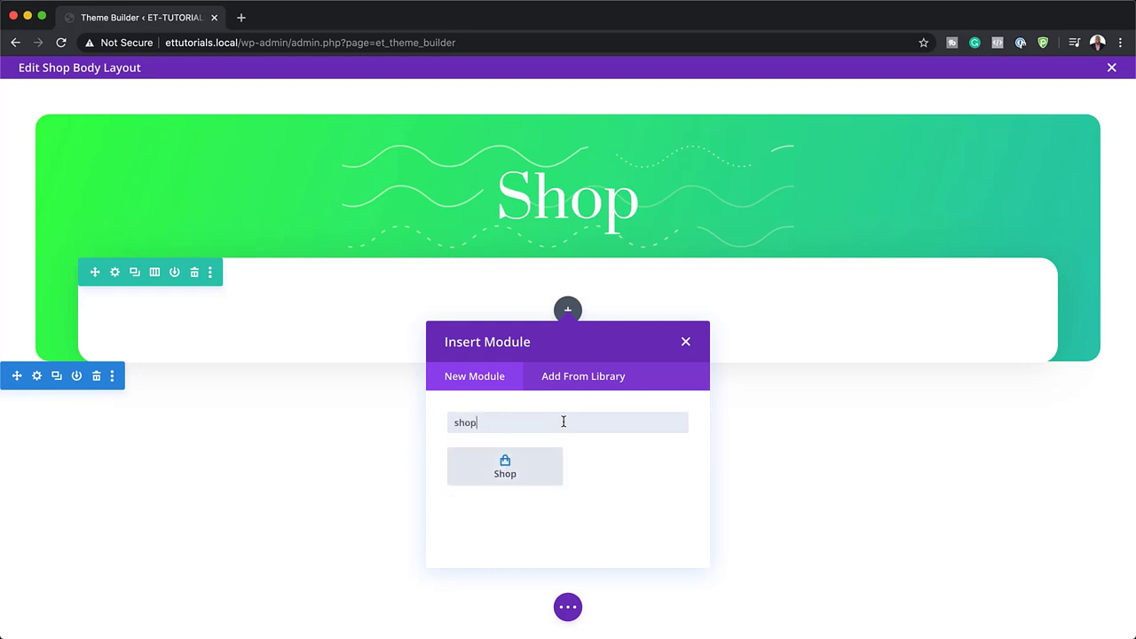
{"action": "left_click", "coordinate": [530, 467]}
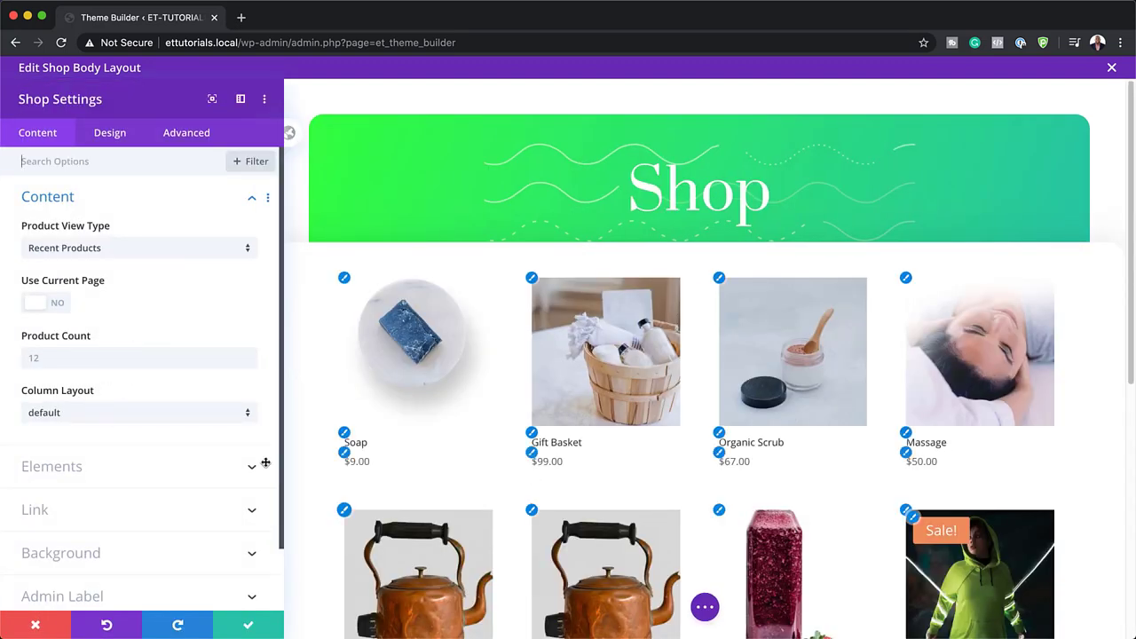
{"action": "left_click", "coordinate": [173, 413]}
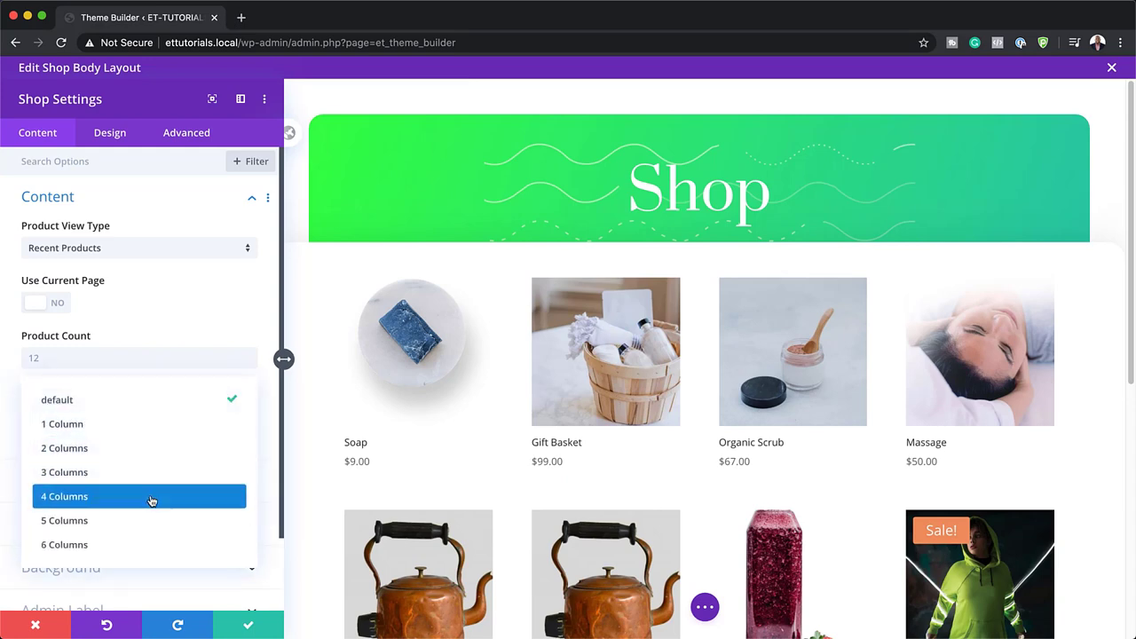
{"action": "left_click", "coordinate": [152, 498]}
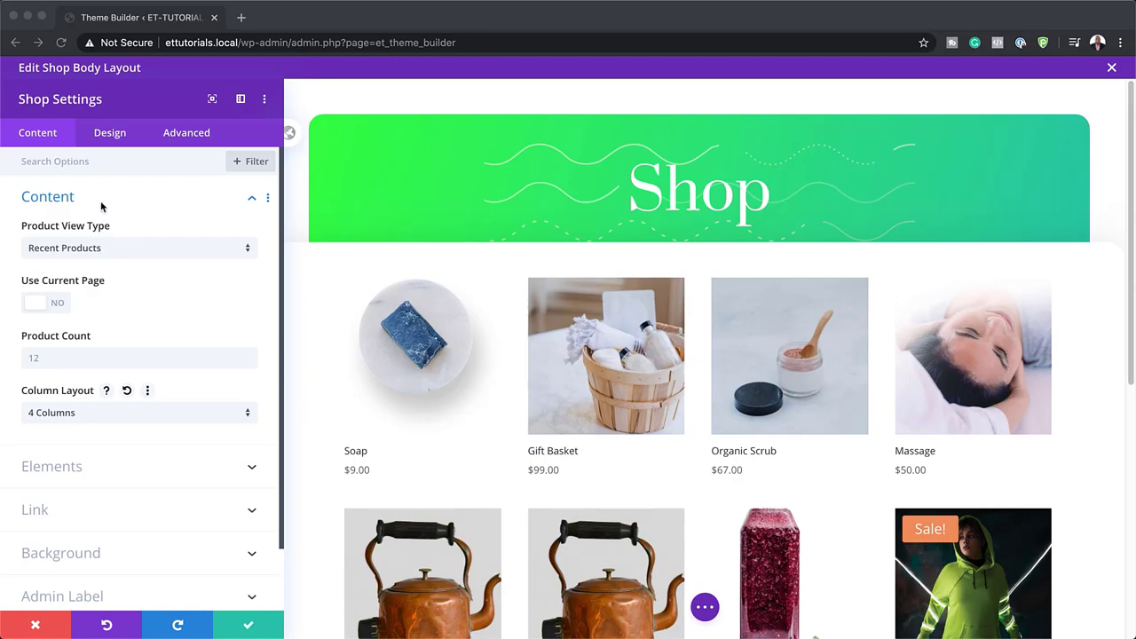
- Set the Shop module's overlay icon color to #29c6a6 in its design settings
{"action": "left_click", "coordinate": [112, 133]}
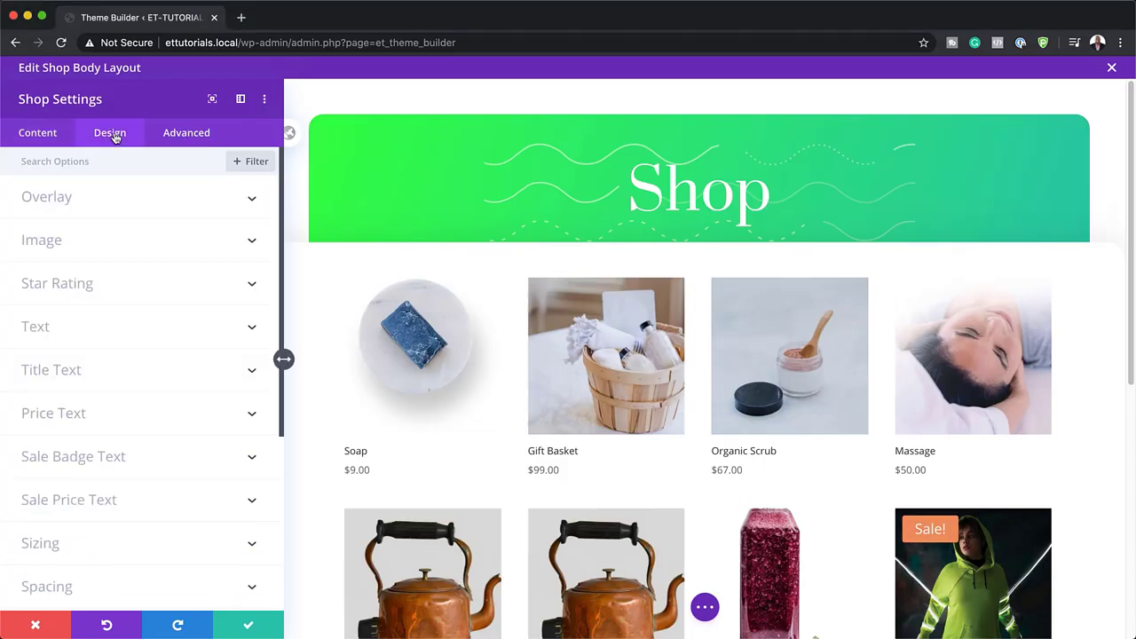
{"action": "left_click", "coordinate": [42, 206]}
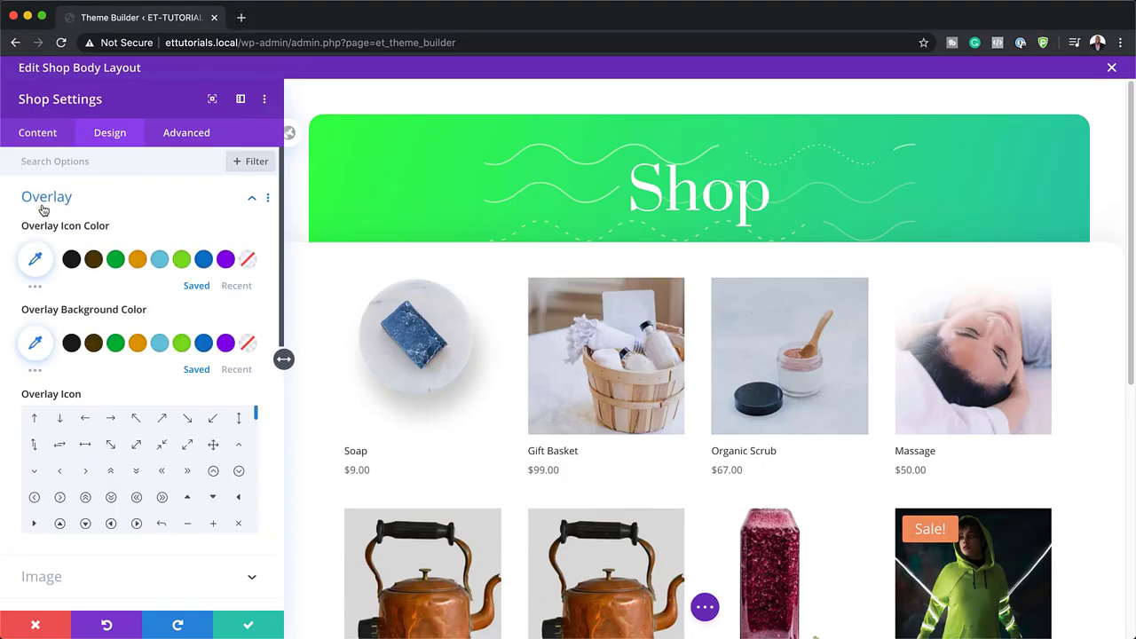
{"action": "left_click", "coordinate": [35, 260]}
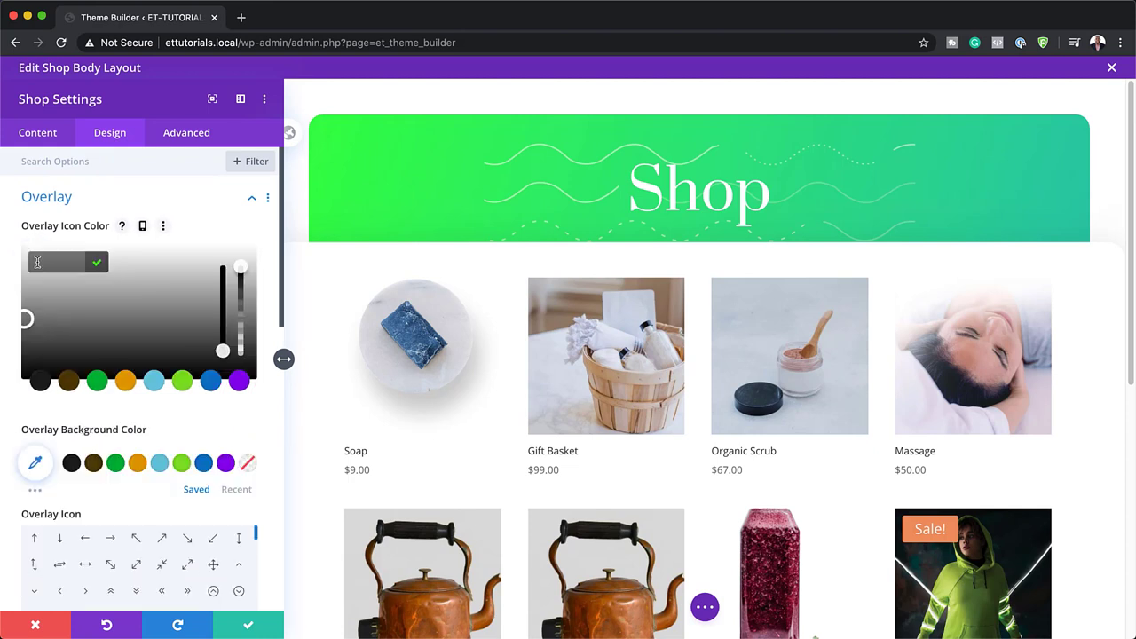
{"action": "left_click", "coordinate": [47, 264]}
{"action": "type", "text": "#29c6a6"}
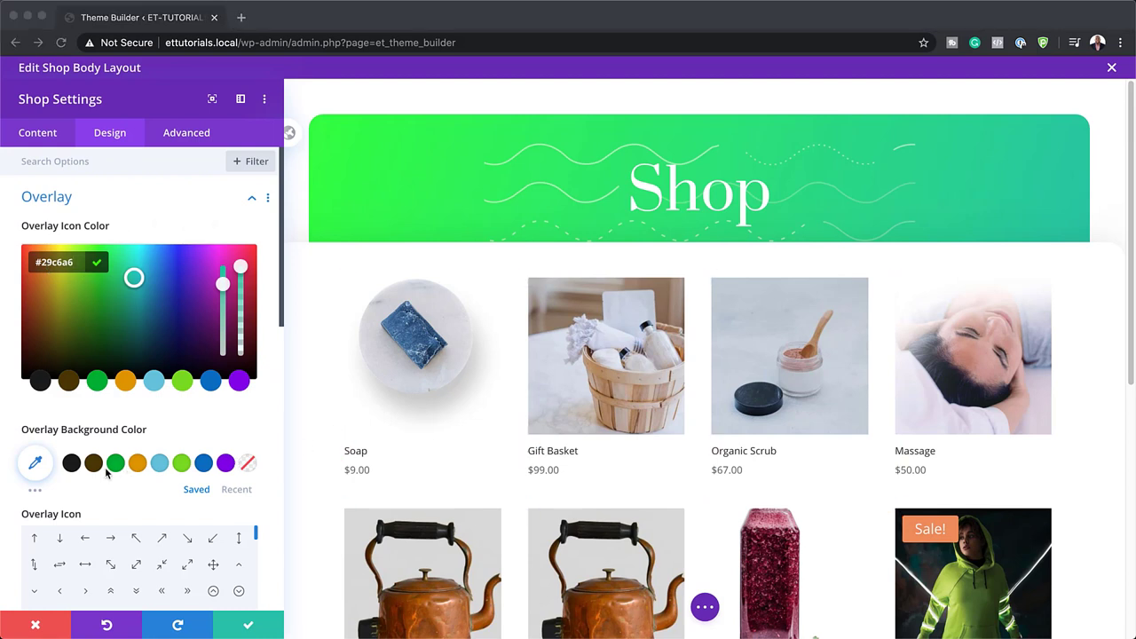
- Set the product overlay background color to rgba(255,255,255,0.75)
{"action": "left_click", "coordinate": [243, 499]}
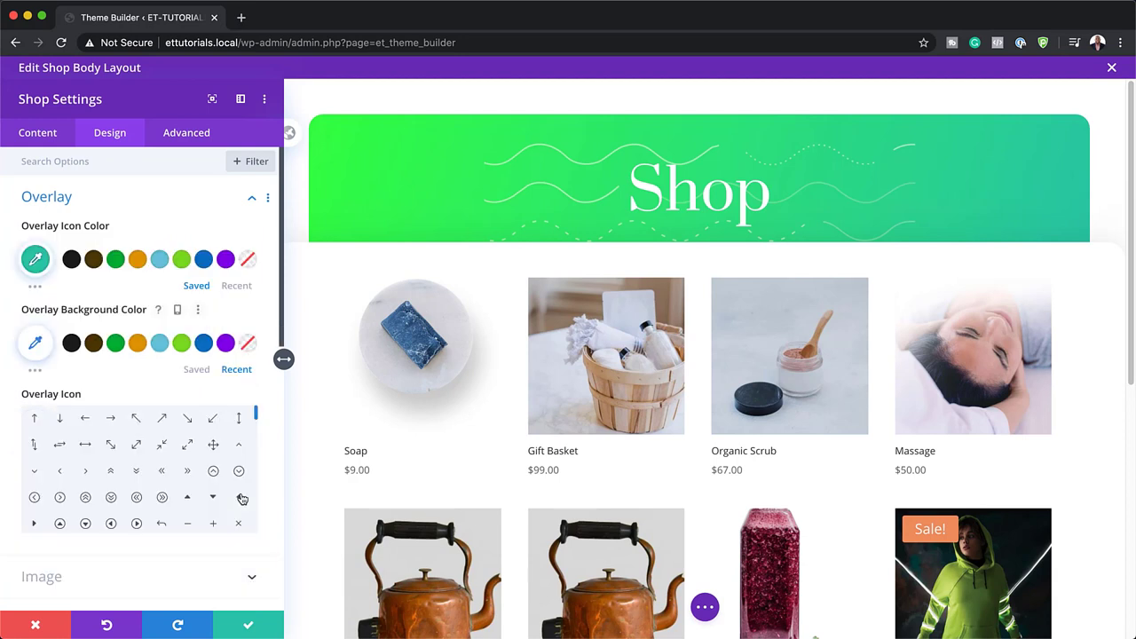
{"action": "left_click", "coordinate": [35, 338]}
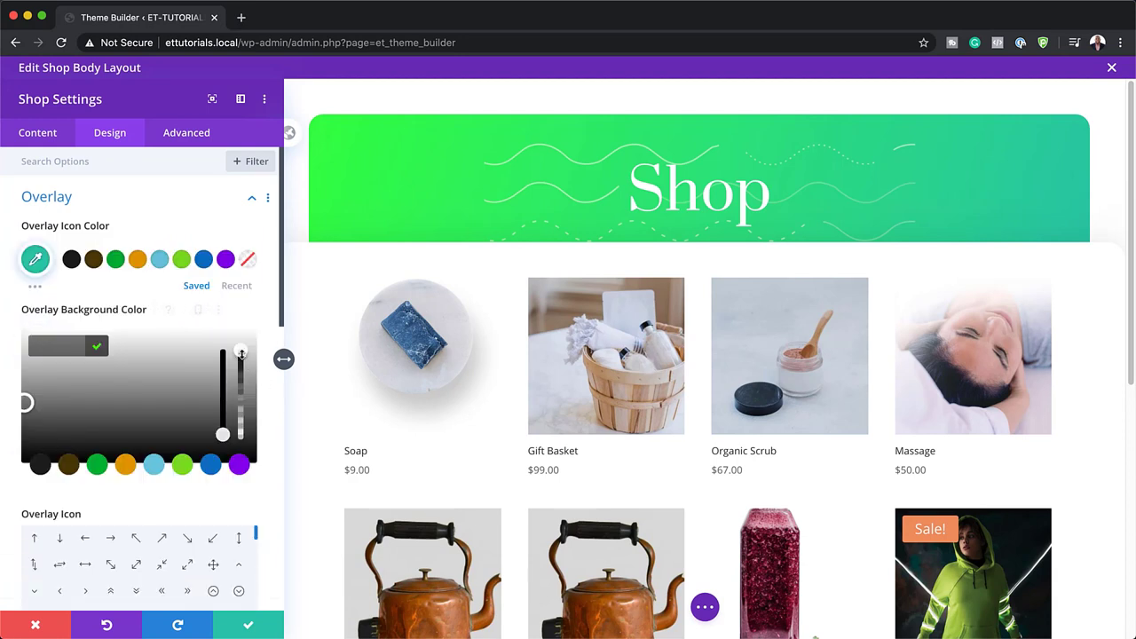
{"action": "left_click_drag", "start_coordinate": [240, 352], "coordinate": [240, 379]}
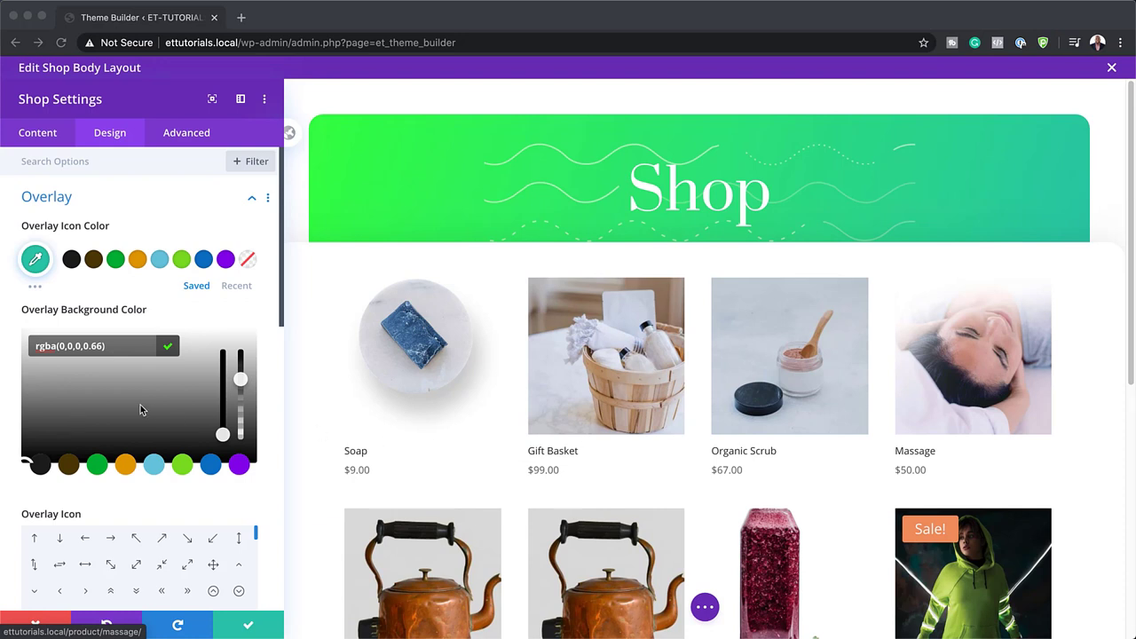
{"action": "left_click", "coordinate": [241, 381]}
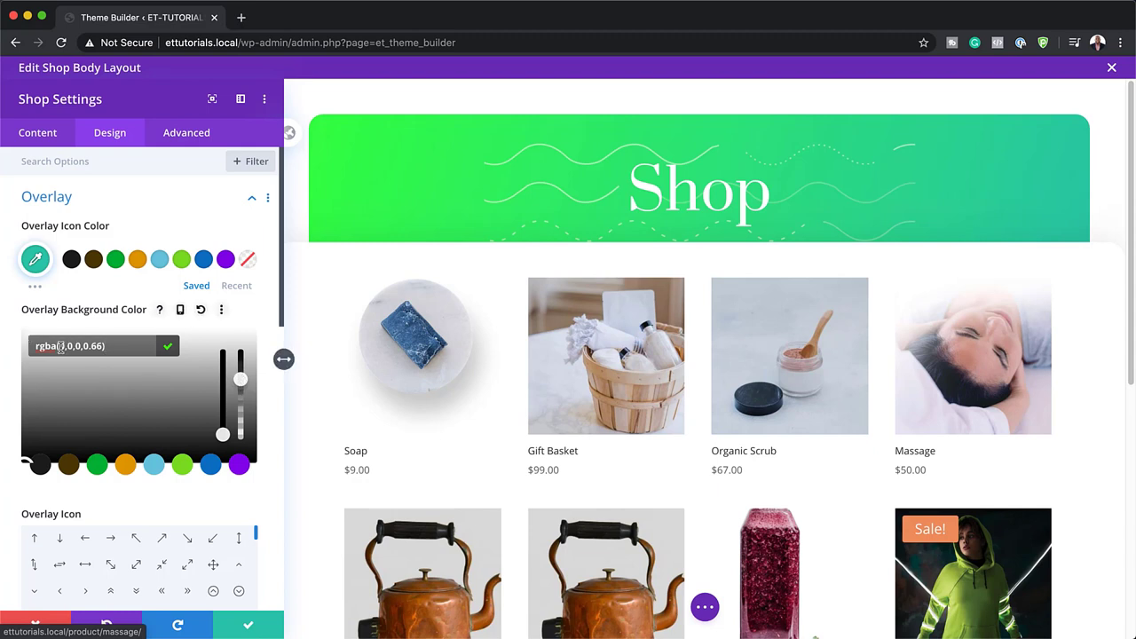
{"action": "left_click_drag", "start_coordinate": [59, 346], "coordinate": [100, 345]}
{"action": "type", "text": "(255,255,255,0.75"}
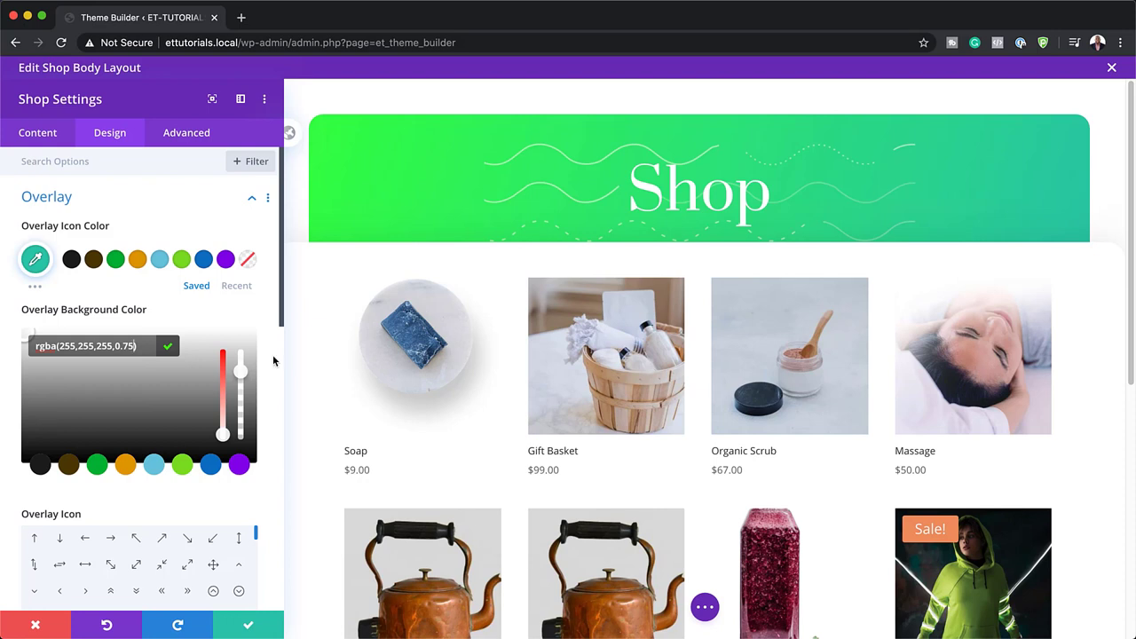
- Round all four corners of the Shop module's product images to 10px
{"action": "scroll", "coordinate": [159, 379], "scroll_direction": "down", "scroll_amount": 2}
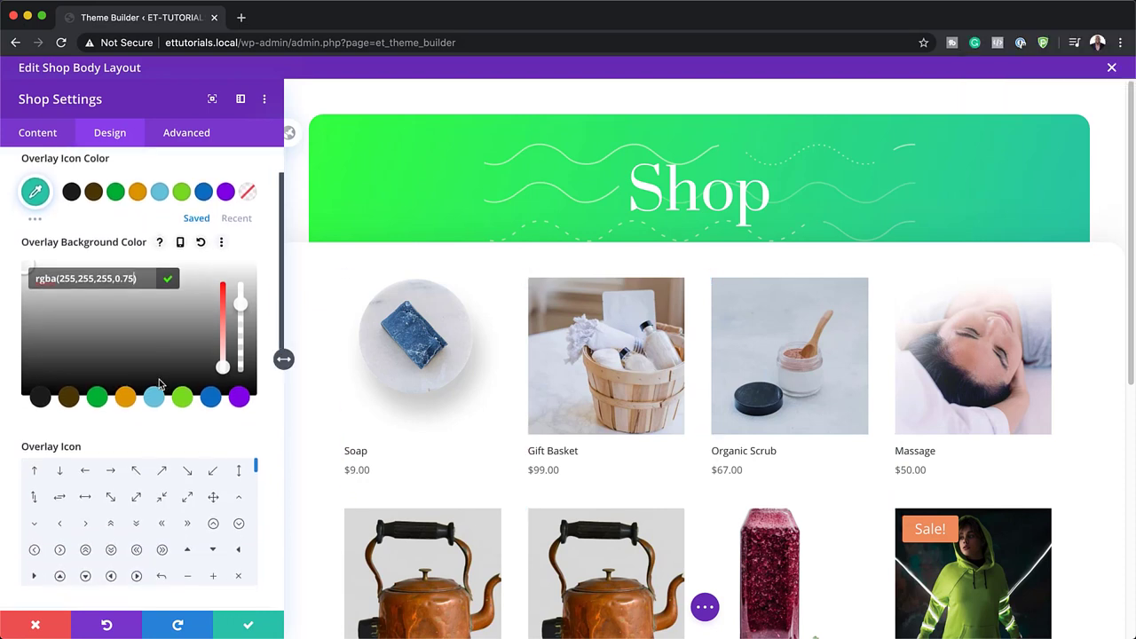
{"action": "scroll", "coordinate": [159, 383], "scroll_direction": "down", "scroll_amount": 5}
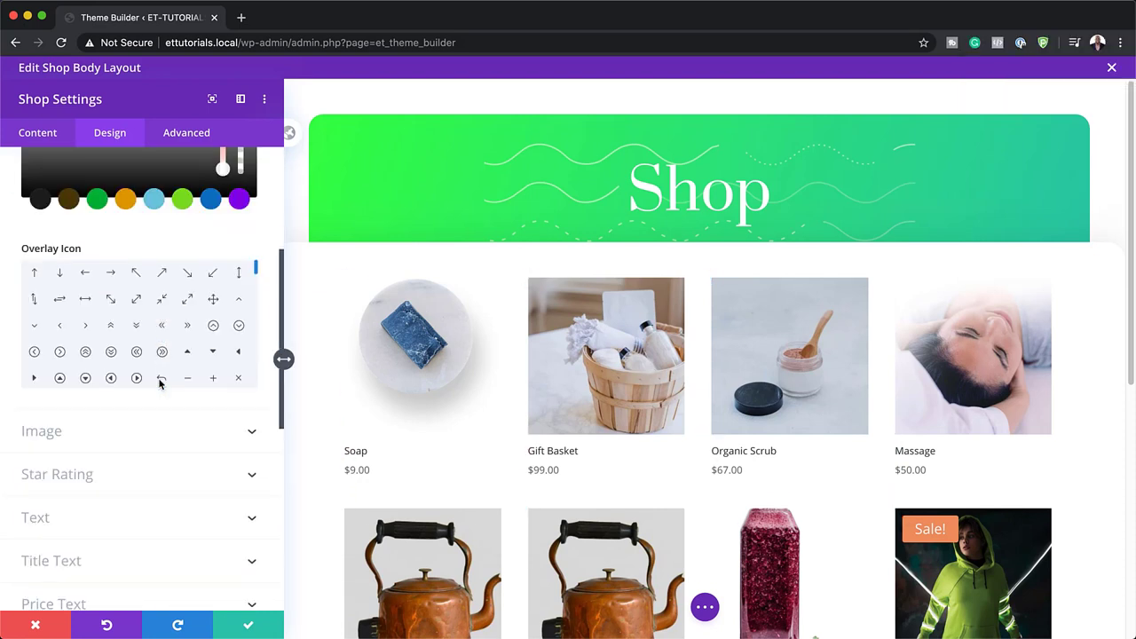
{"action": "scroll", "coordinate": [159, 383], "scroll_direction": "down", "scroll_amount": 2}
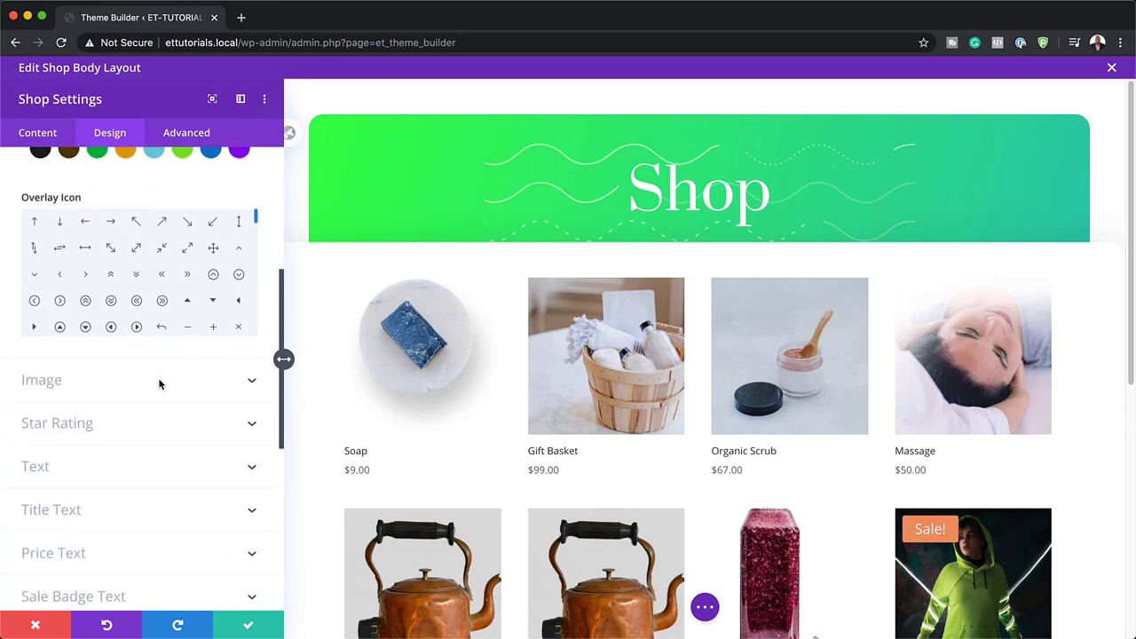
{"action": "left_click", "coordinate": [155, 378]}
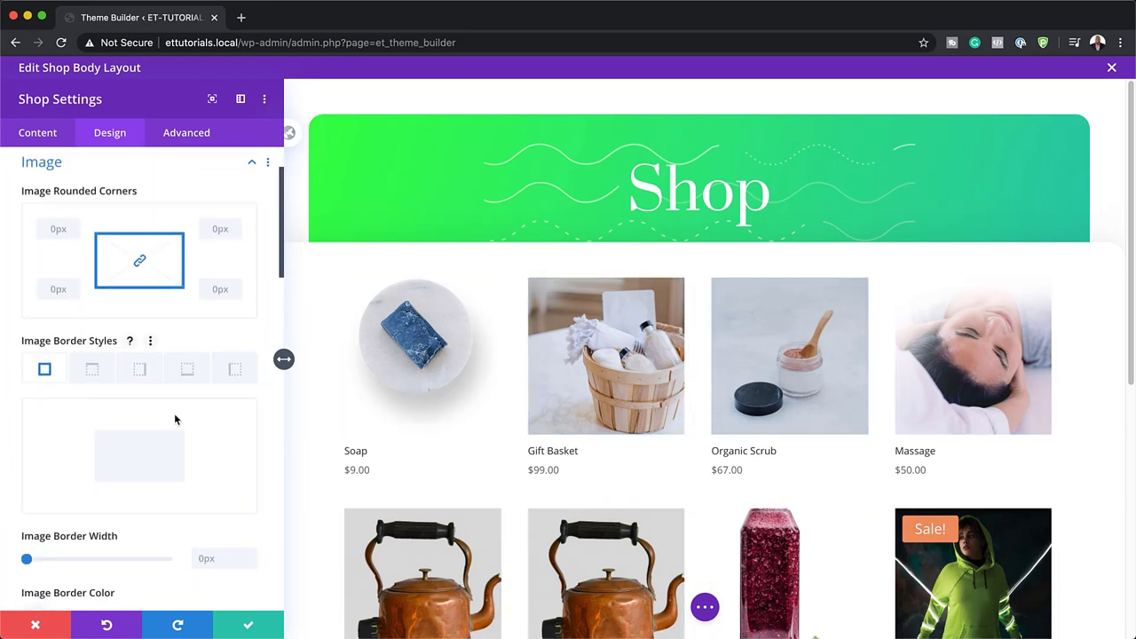
{"action": "scroll", "coordinate": [174, 419], "scroll_direction": "down", "scroll_amount": 1}
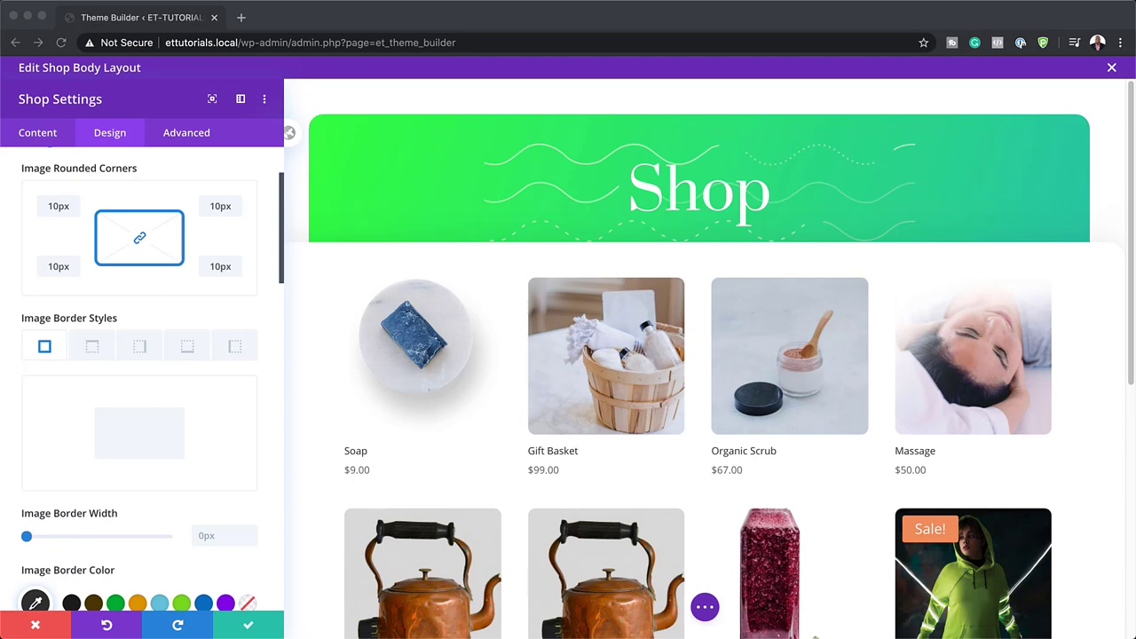
{"action": "scroll", "coordinate": [127, 494], "scroll_direction": "down", "scroll_amount": 15}
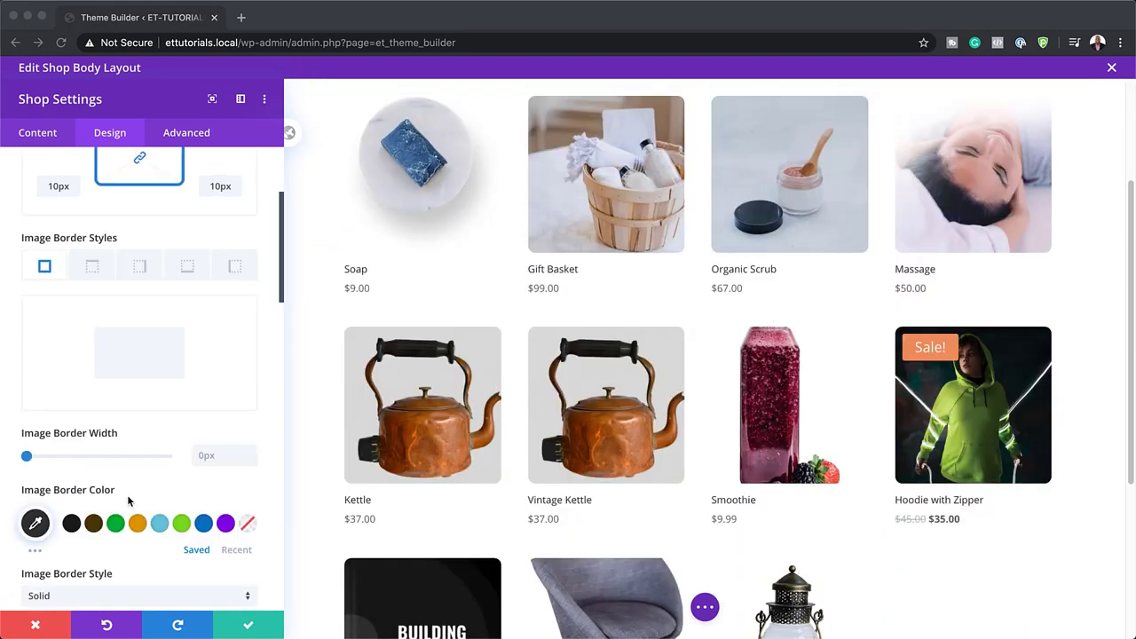
{"action": "scroll", "coordinate": [127, 493], "scroll_direction": "up", "scroll_amount": 10}
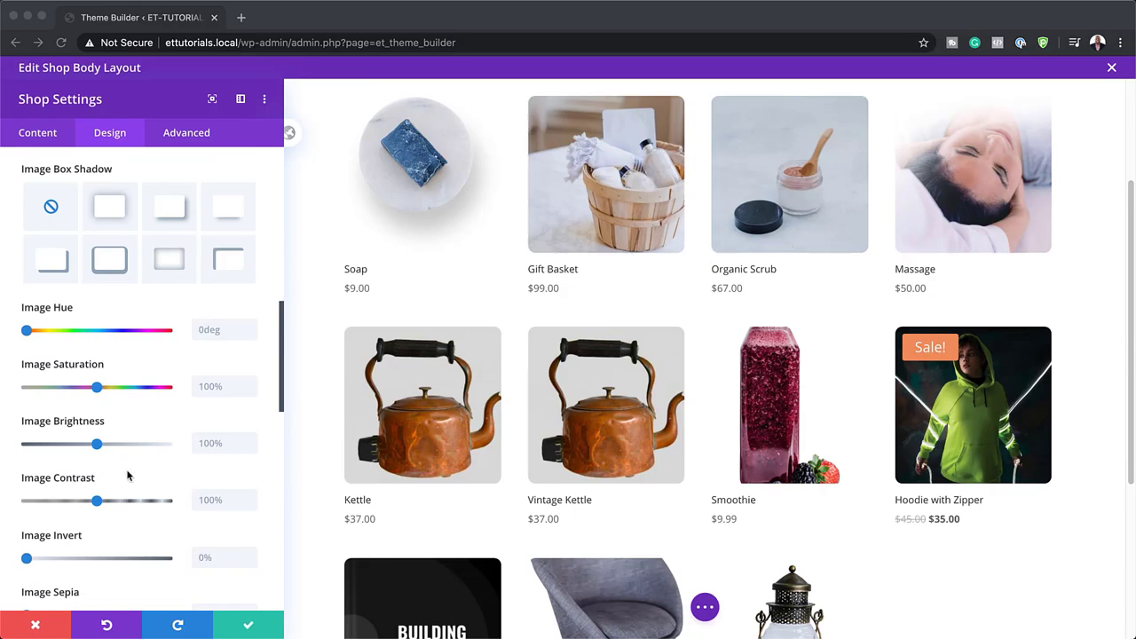
- Apply the soft all-around box shadow preset to the product images and set the shadow color to rgba(0,0,0,0.11)
{"action": "left_click", "coordinate": [111, 210]}
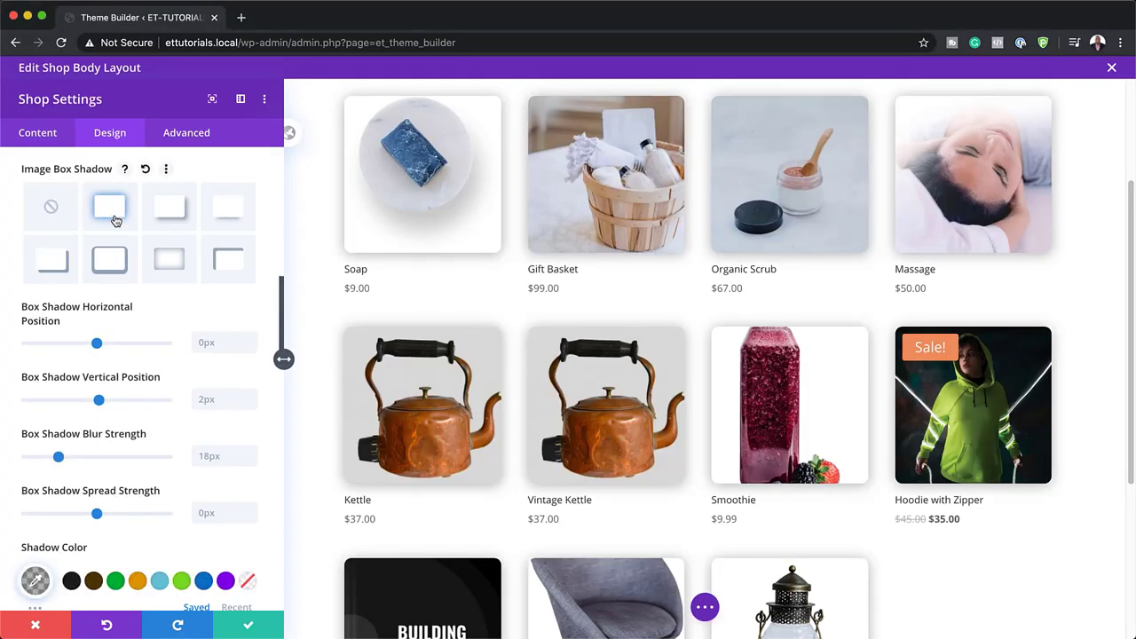
{"action": "scroll", "coordinate": [36, 382], "scroll_direction": "down", "scroll_amount": 3}
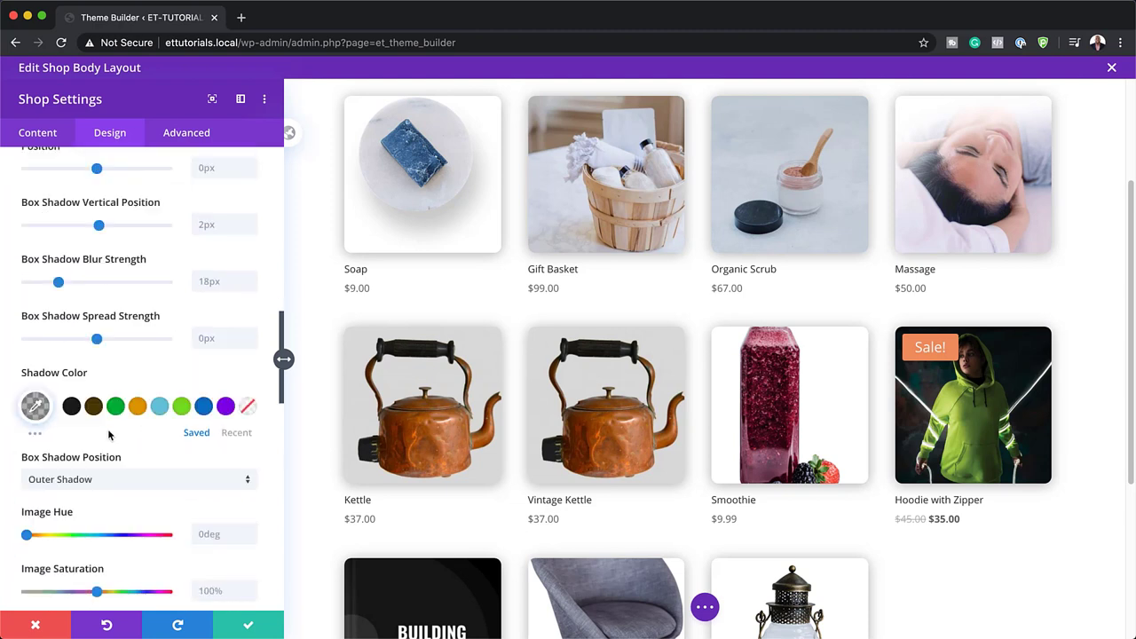
{"action": "left_click", "coordinate": [33, 405]}
{"action": "left_click", "coordinate": [97, 409]}
{"action": "key", "text": "BackSpace"}
{"action": "key", "text": "BackSpace"}
{"action": "type", "text": "6)"}
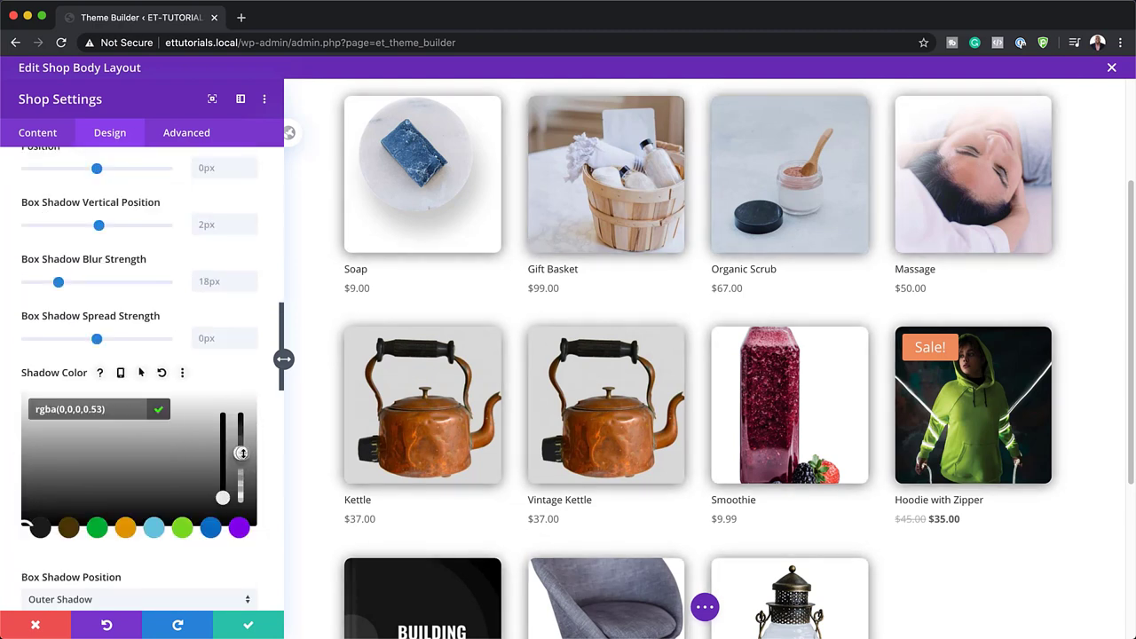
{"action": "left_click_drag", "start_coordinate": [59, 410], "coordinate": [101, 410]}
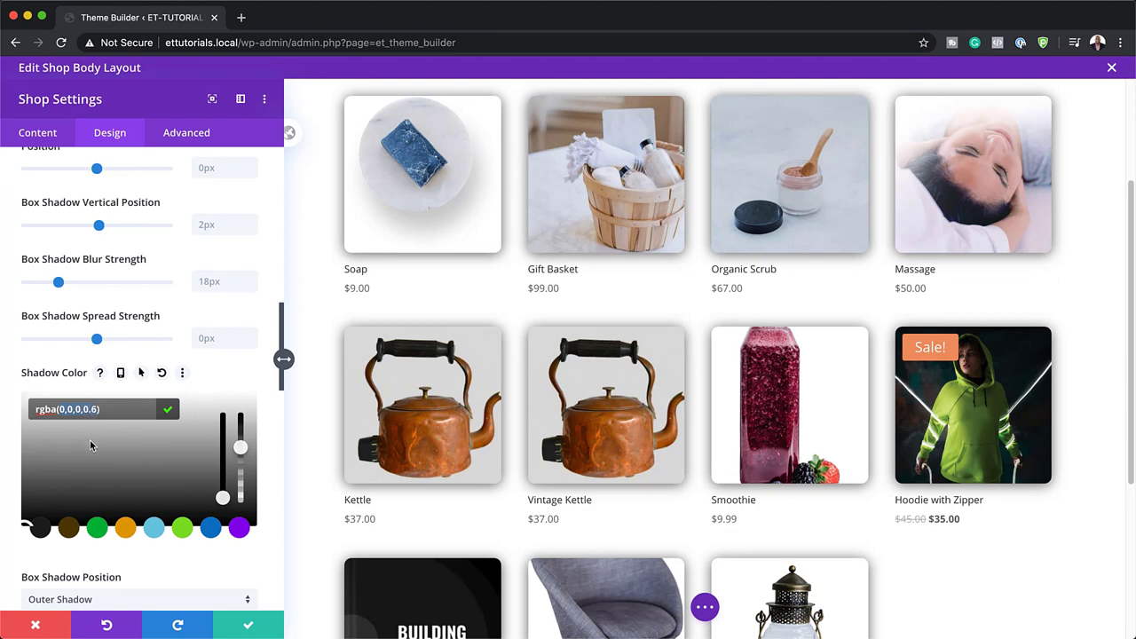
{"action": "type", "text": "0,0,0,0.11)"}
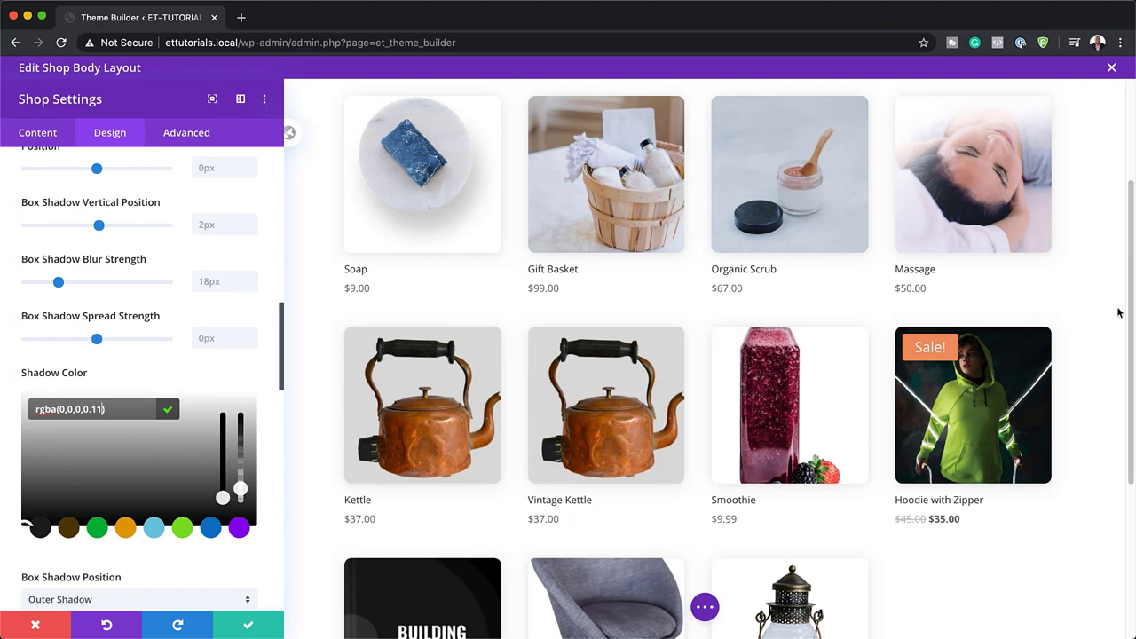
- Set the Shop module's product title font to Prata with a text size of 30px
{"action": "scroll", "coordinate": [182, 392], "scroll_direction": "up", "scroll_amount": 1}
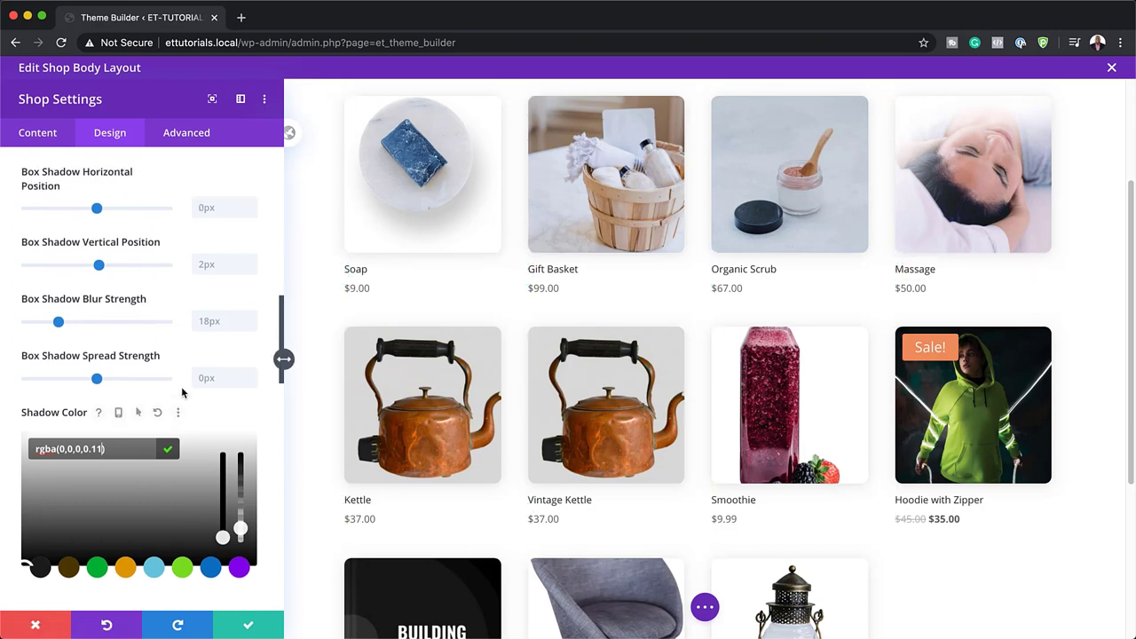
{"action": "scroll", "coordinate": [182, 392], "scroll_direction": "up", "scroll_amount": 10}
{"action": "scroll", "coordinate": [182, 387], "scroll_direction": "down", "scroll_amount": 8}
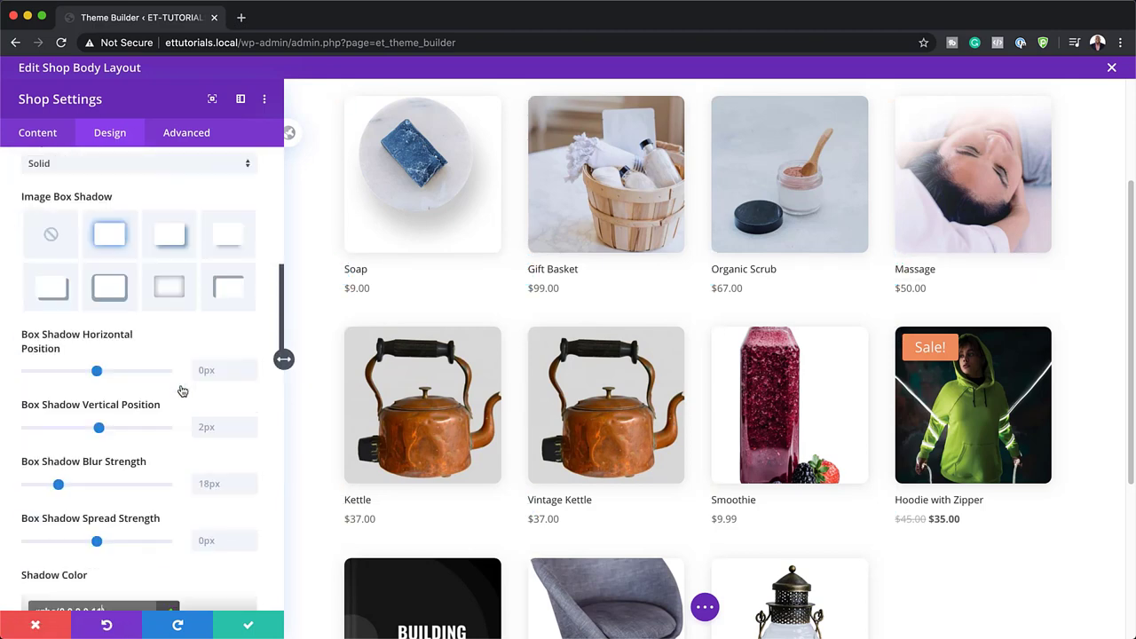
{"action": "scroll", "coordinate": [182, 392], "scroll_direction": "down", "scroll_amount": 12}
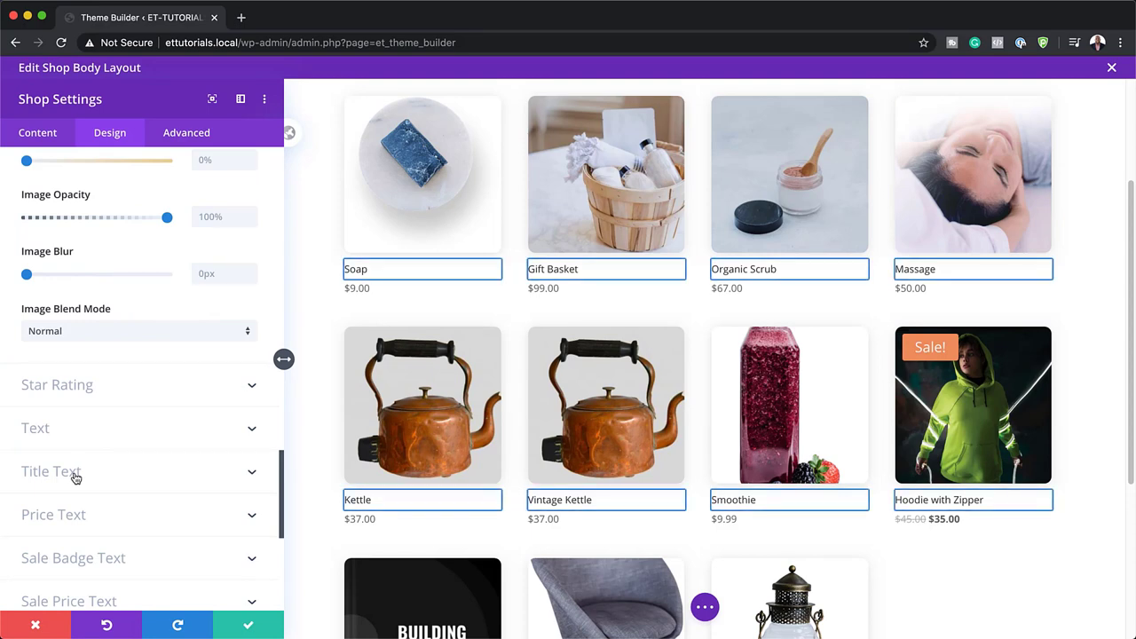
{"action": "left_click", "coordinate": [75, 479]}
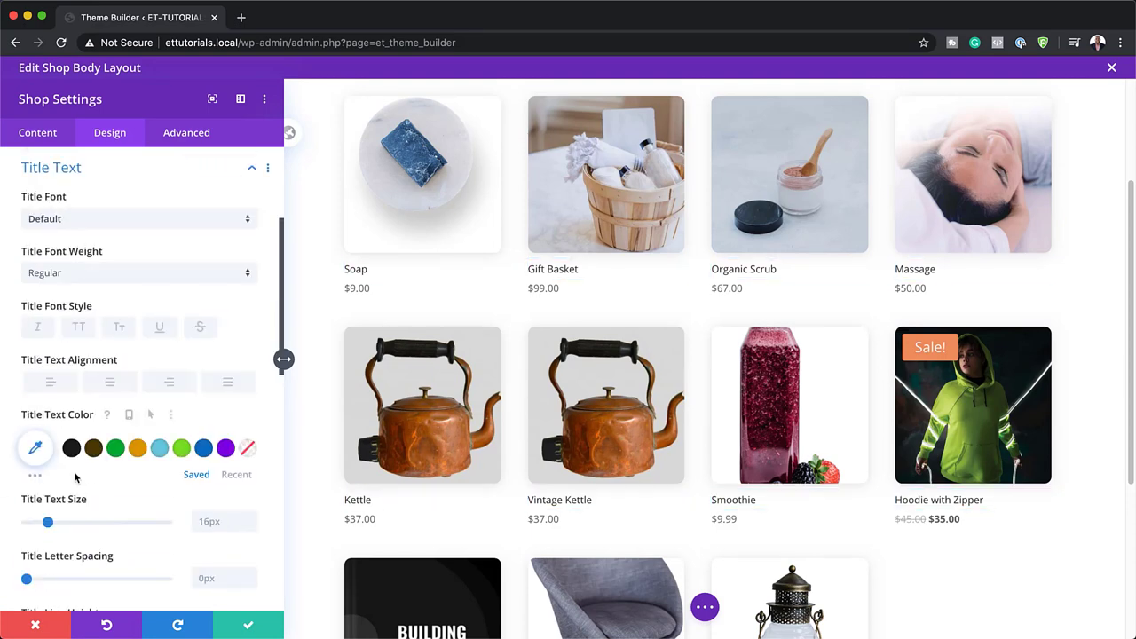
{"action": "left_click", "coordinate": [86, 219]}
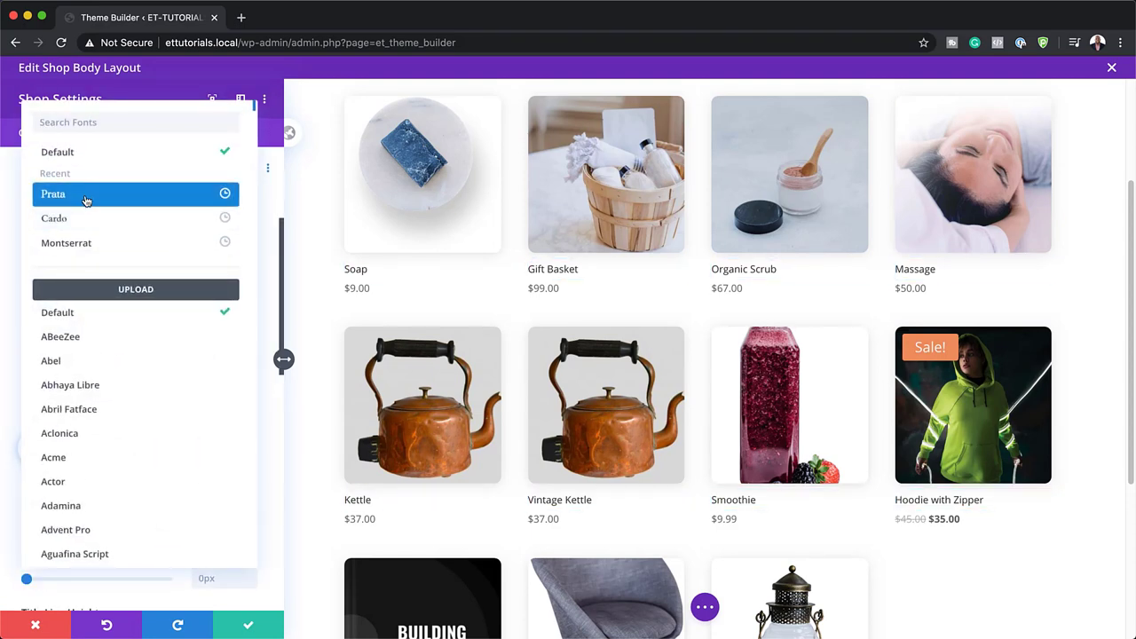
{"action": "left_click", "coordinate": [86, 199]}
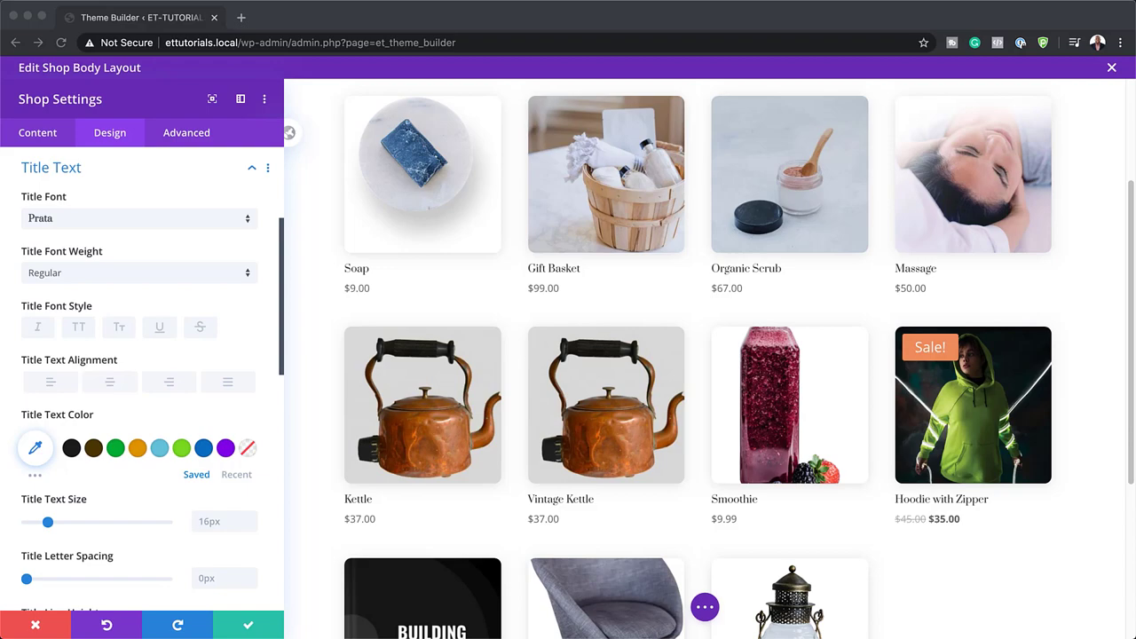
{"action": "left_click", "coordinate": [213, 523]}
{"action": "type", "text": "30px"}
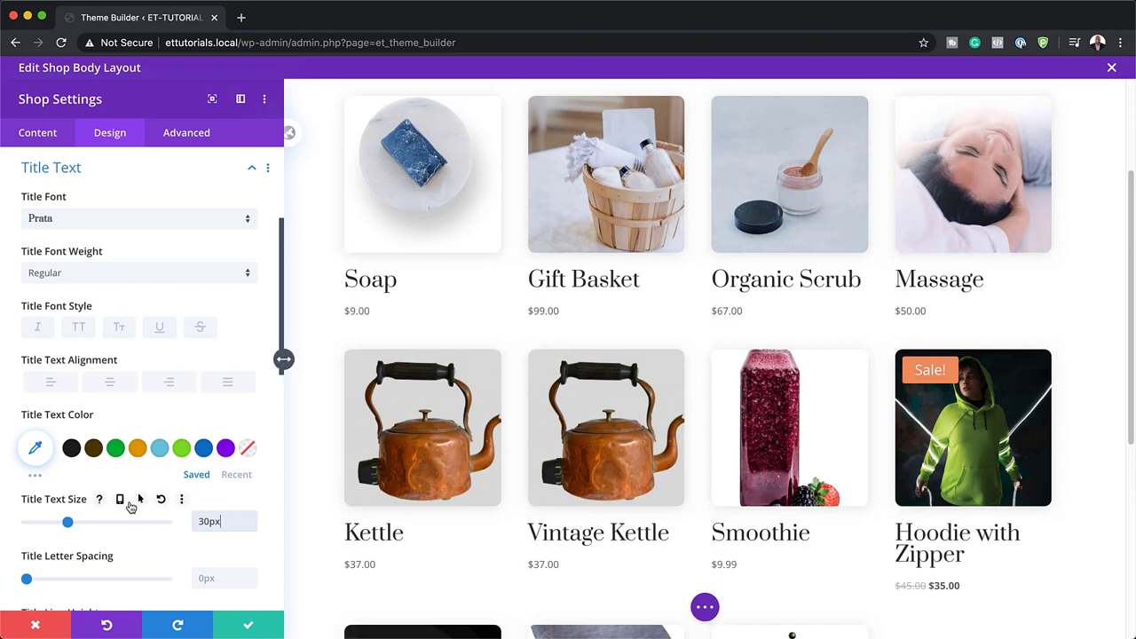
- Give the product title text responsive sizes of 25px on tablet and 20px on phone, then return to the desktop view
{"action": "left_click", "coordinate": [120, 501]}
{"action": "left_click", "coordinate": [143, 526]}
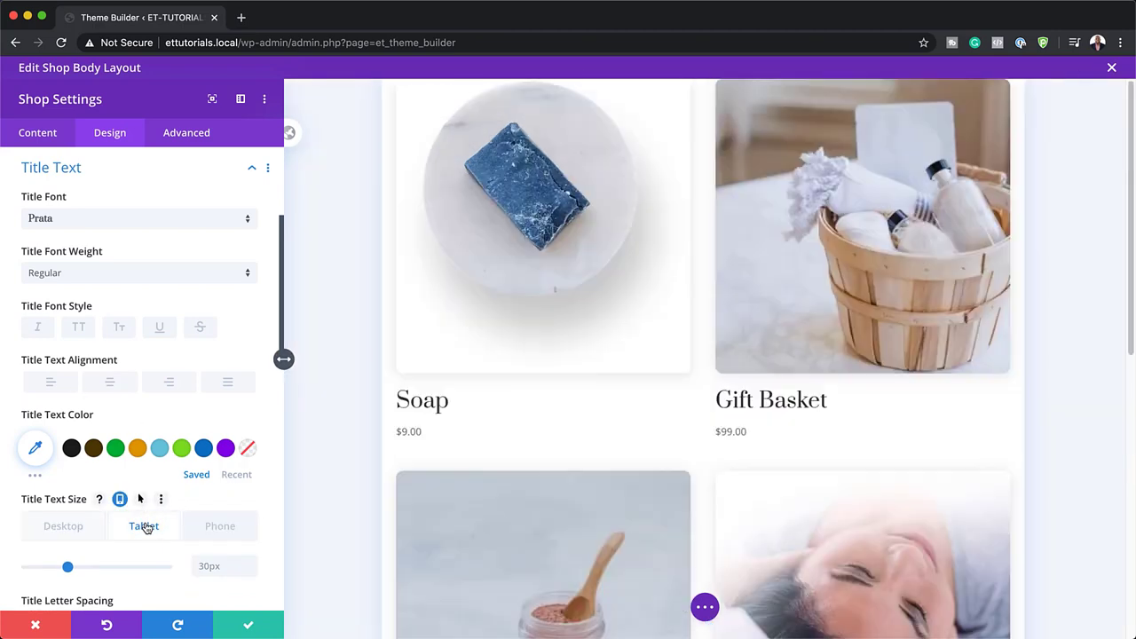
{"action": "left_click", "coordinate": [219, 569]}
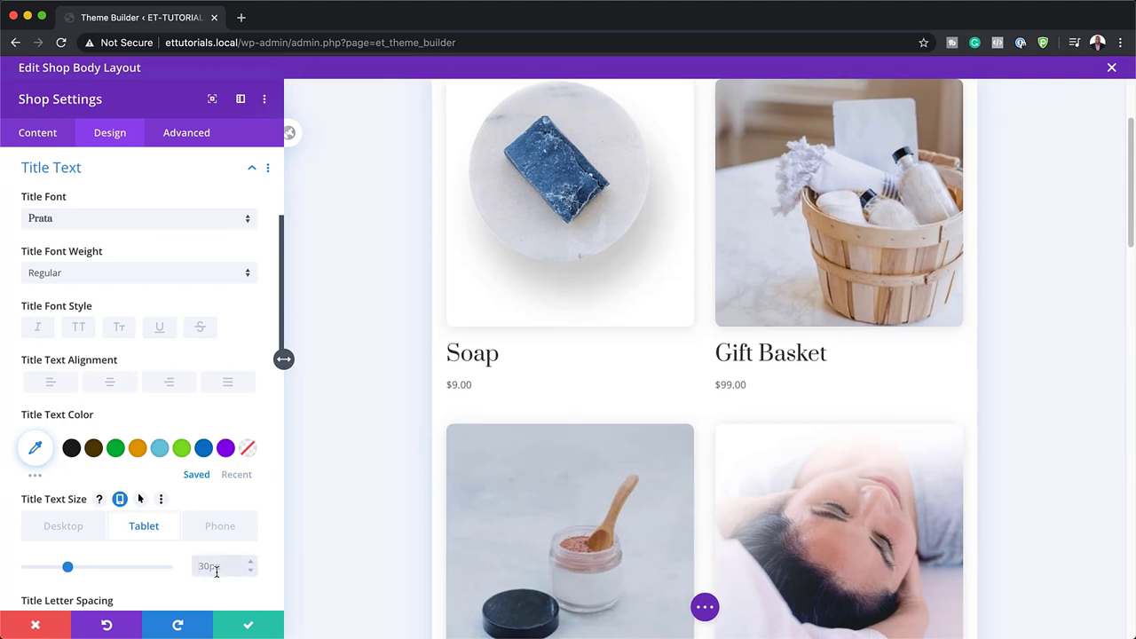
{"action": "type", "text": "25"}
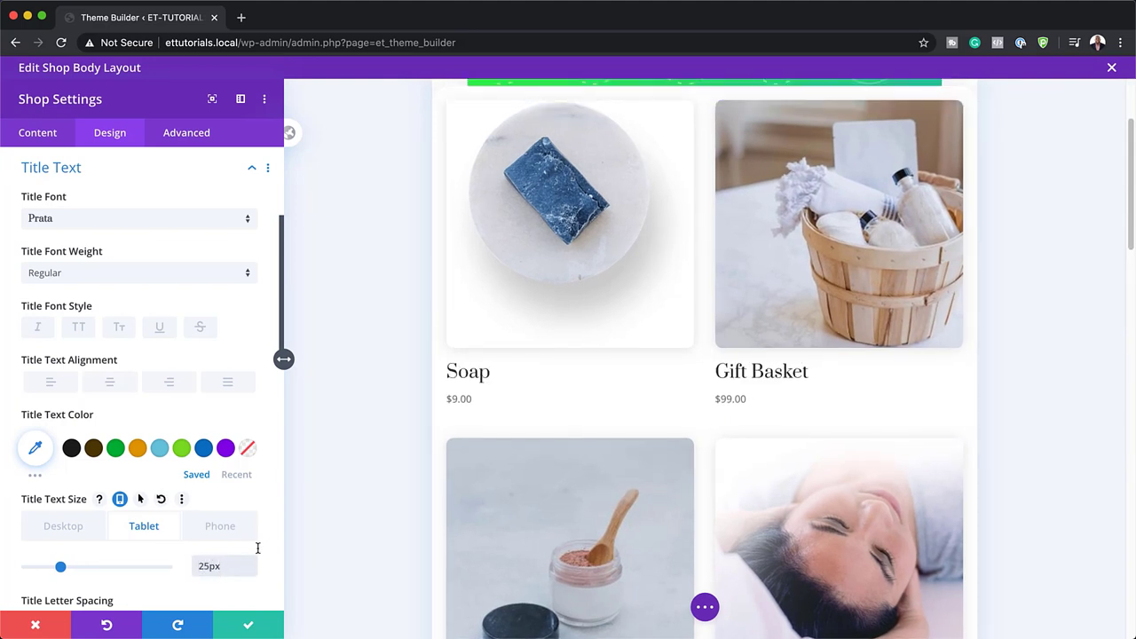
{"action": "left_click", "coordinate": [222, 526]}
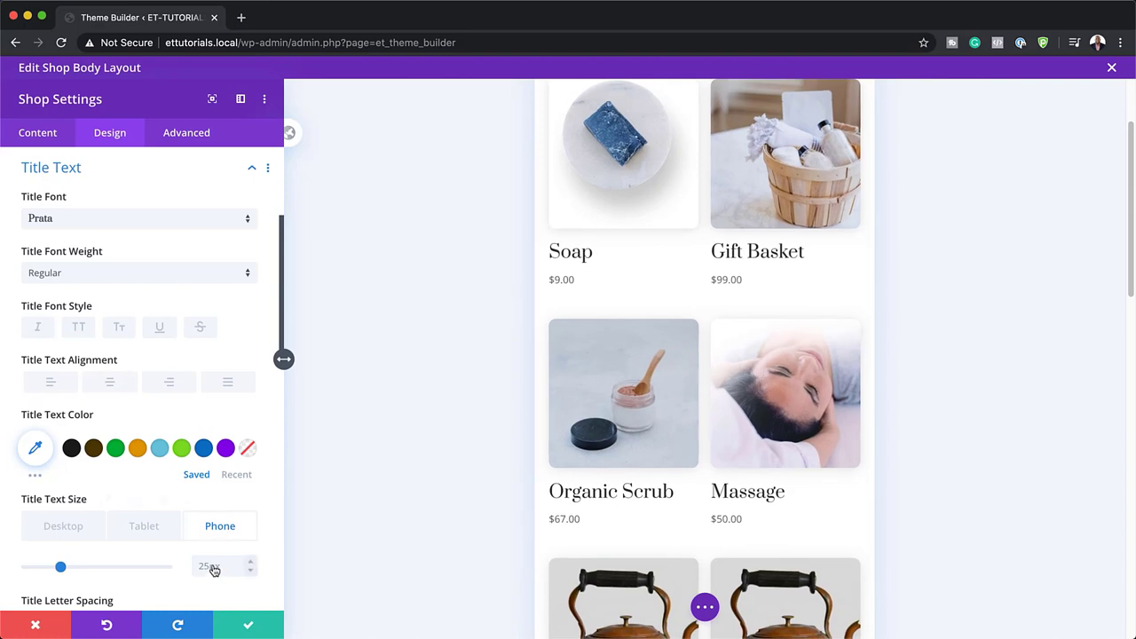
{"action": "left_click", "coordinate": [216, 568]}
{"action": "type", "text": "20"}
{"action": "left_click", "coordinate": [45, 529]}
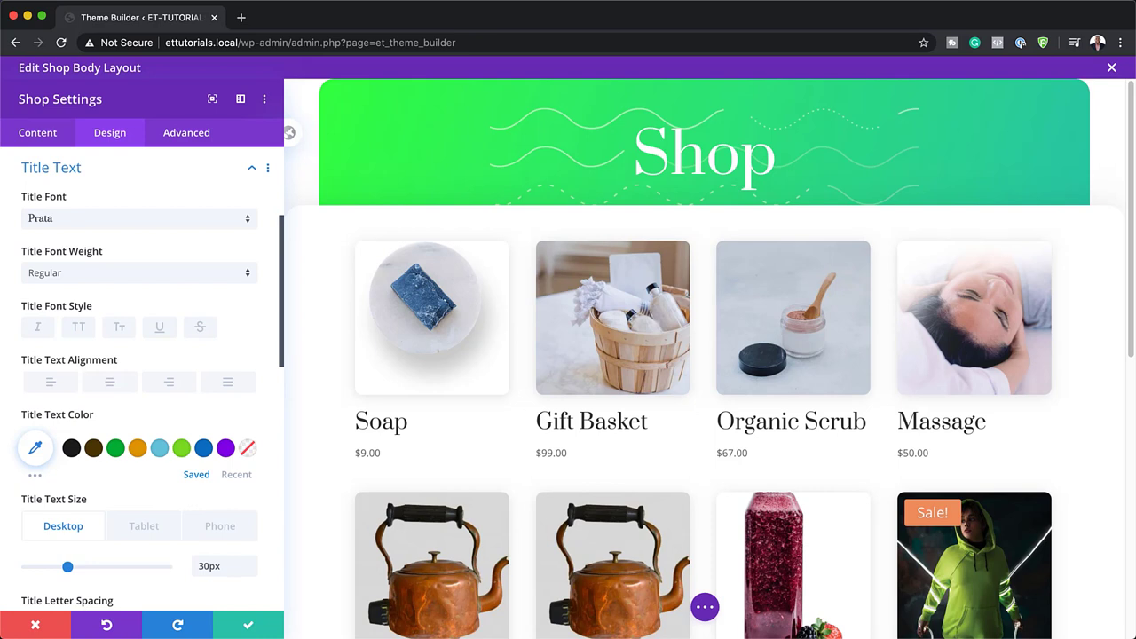
- Set the product price font to Montserrat with a Medium font weight
{"action": "scroll", "coordinate": [193, 421], "scroll_direction": "down", "scroll_amount": 5}
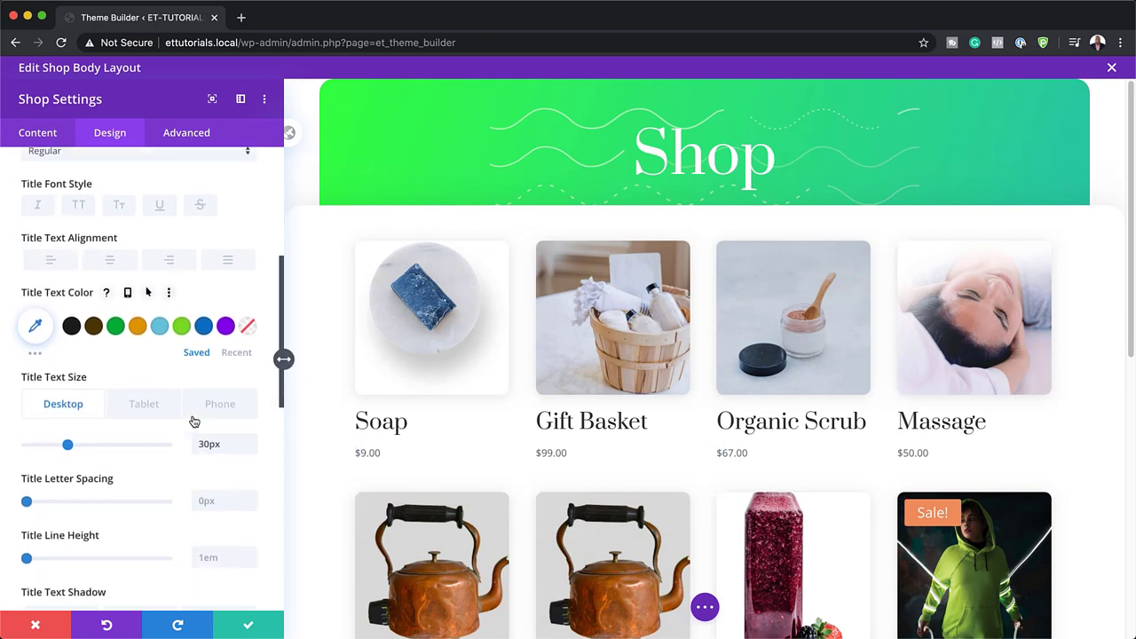
{"action": "scroll", "coordinate": [192, 415], "scroll_direction": "down", "scroll_amount": 4}
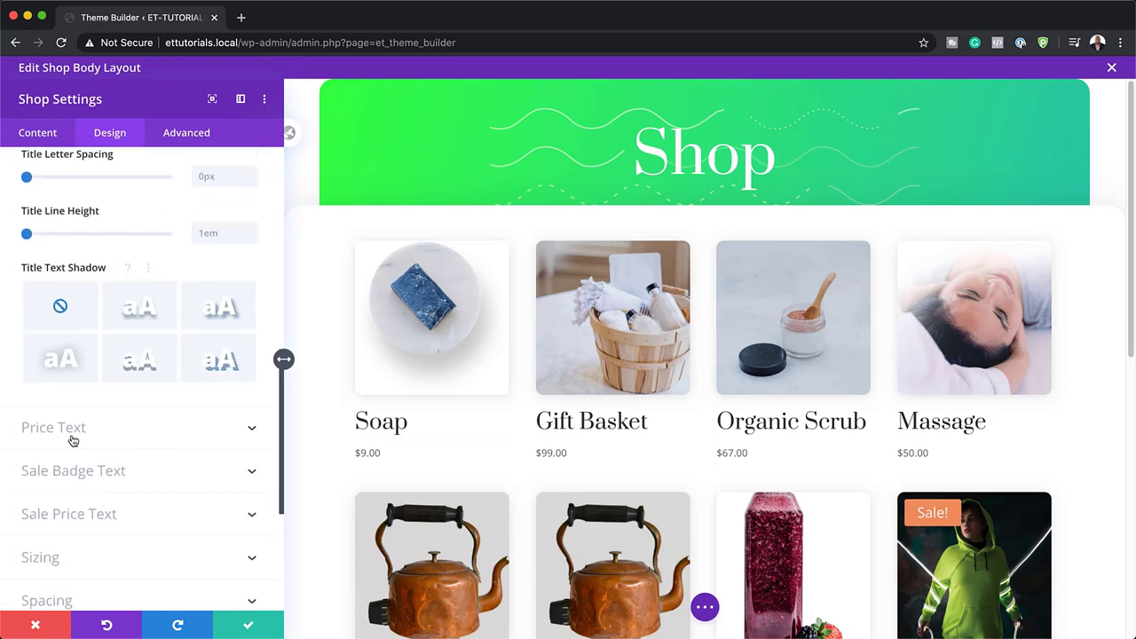
{"action": "left_click", "coordinate": [73, 429]}
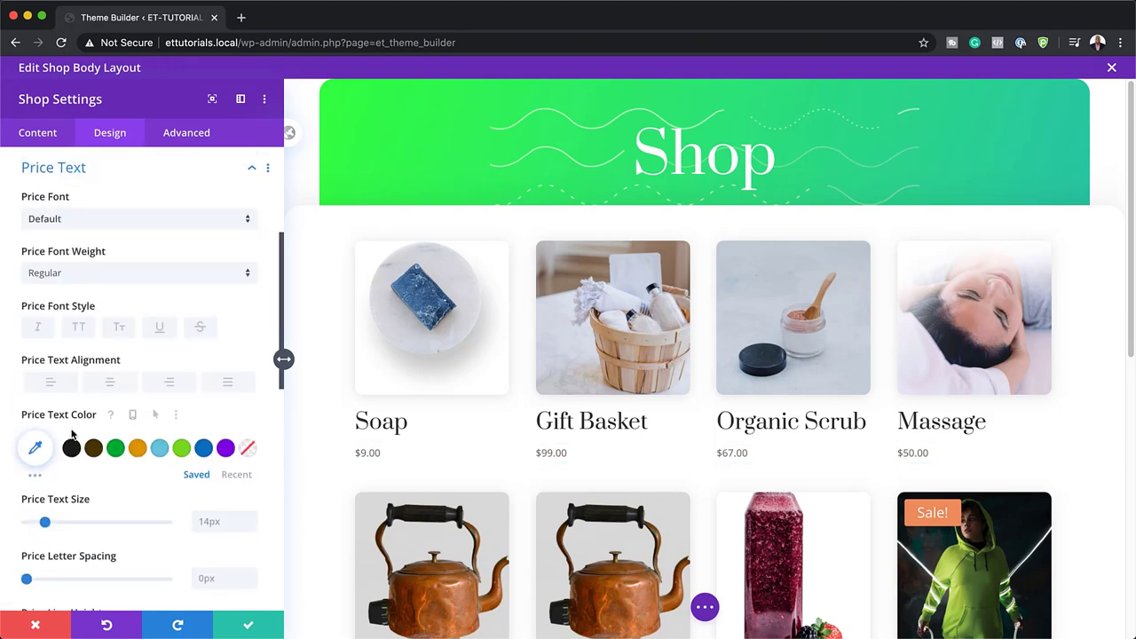
{"action": "left_click", "coordinate": [93, 222]}
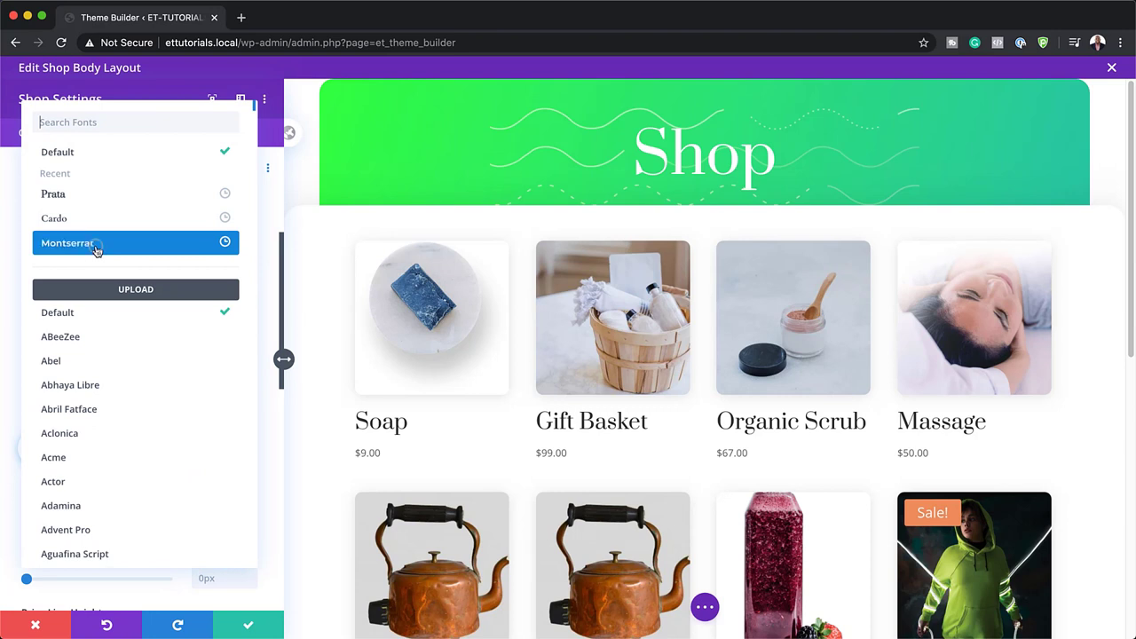
{"action": "left_click", "coordinate": [96, 247]}
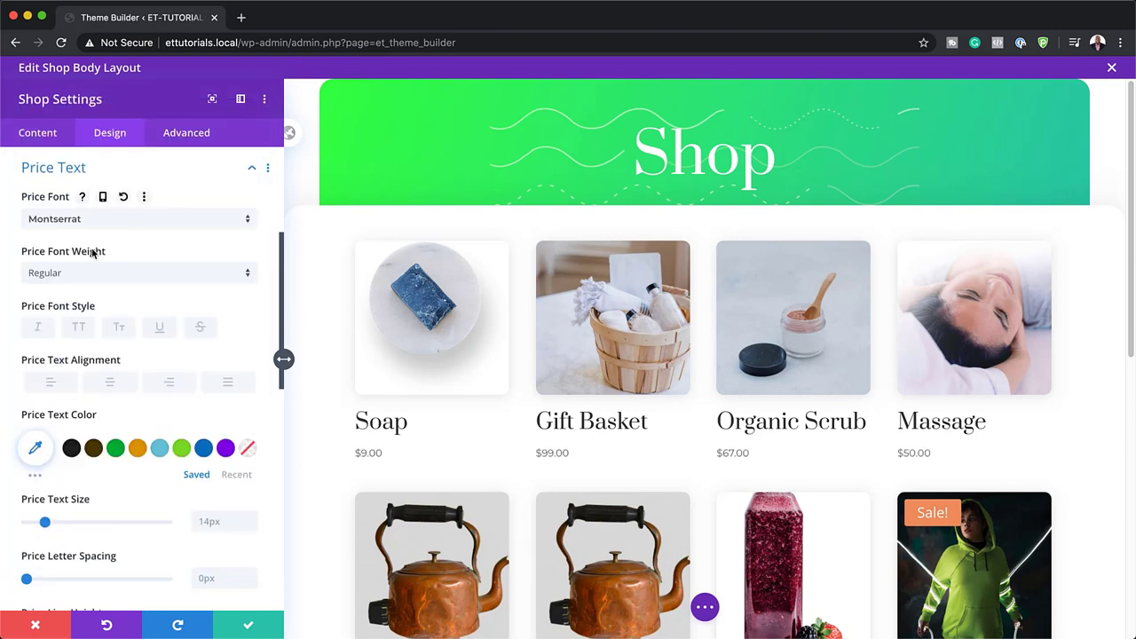
{"action": "left_click", "coordinate": [82, 272]}
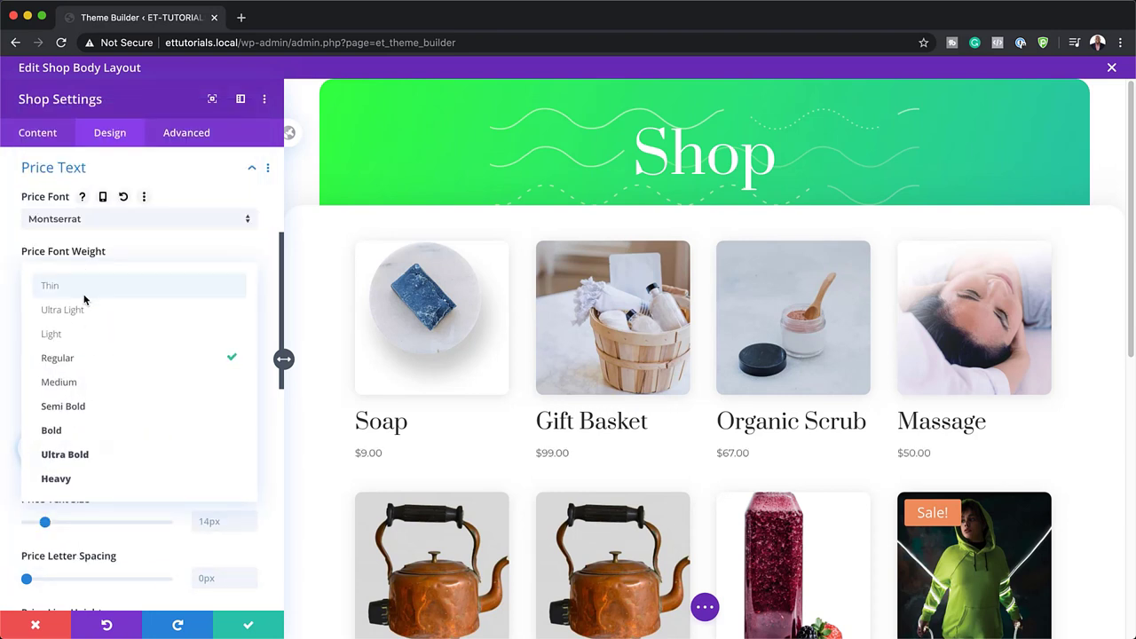
{"action": "left_click", "coordinate": [100, 382]}
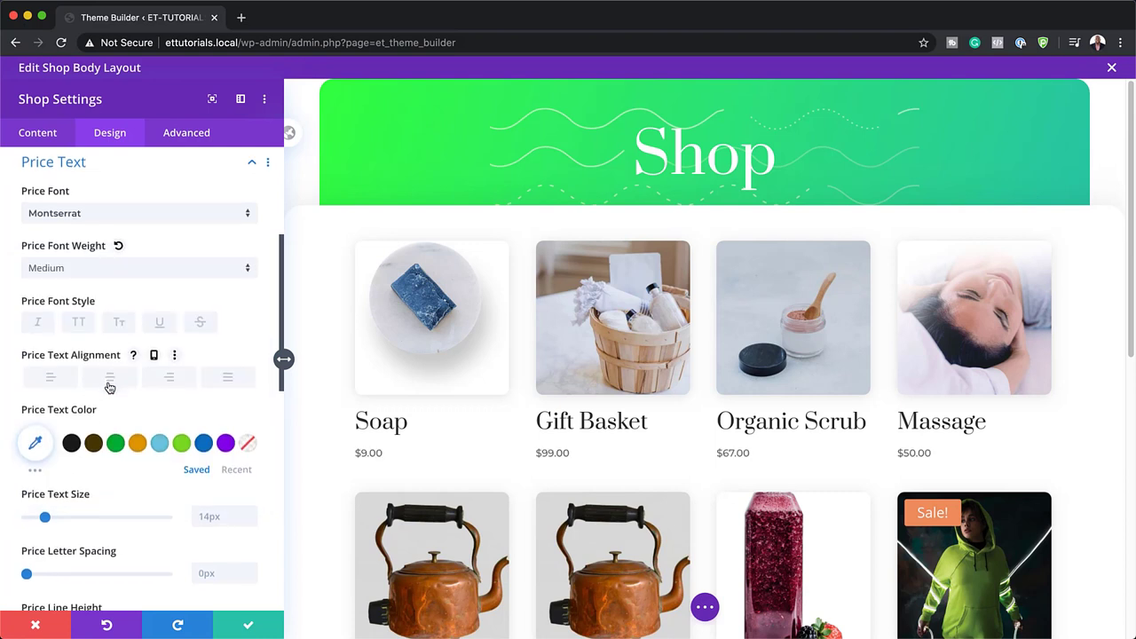
- Set the price text size to 18px on desktop, 16px on tablet and 14px on phone, ending in the desktop view
{"action": "scroll", "coordinate": [214, 503], "scroll_direction": "down", "scroll_amount": 1}
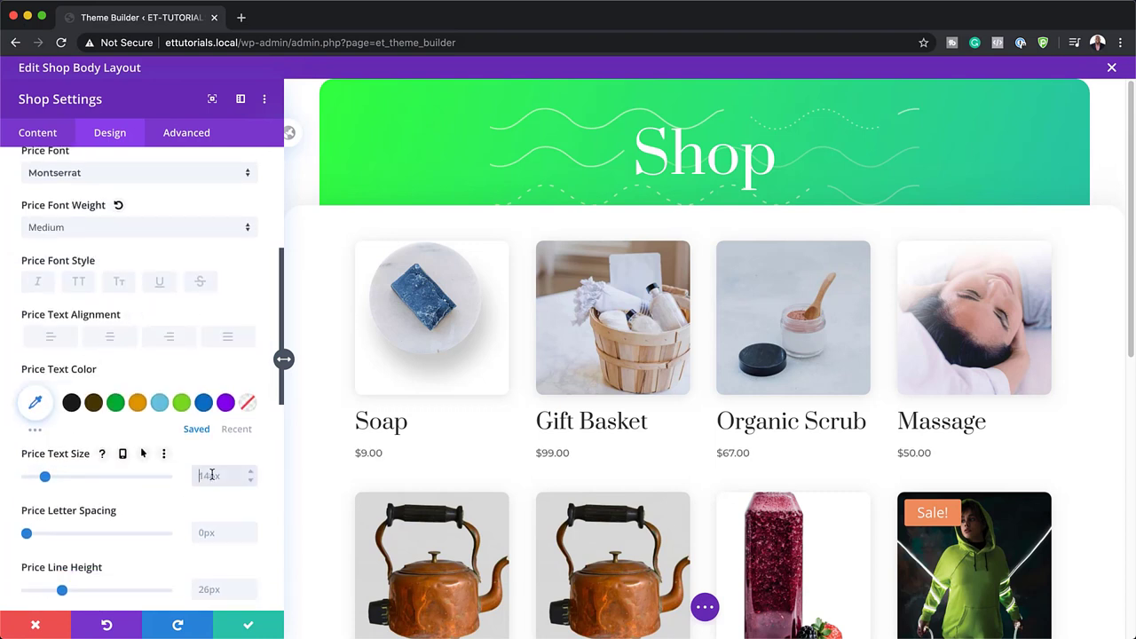
{"action": "type", "text": "18px"}
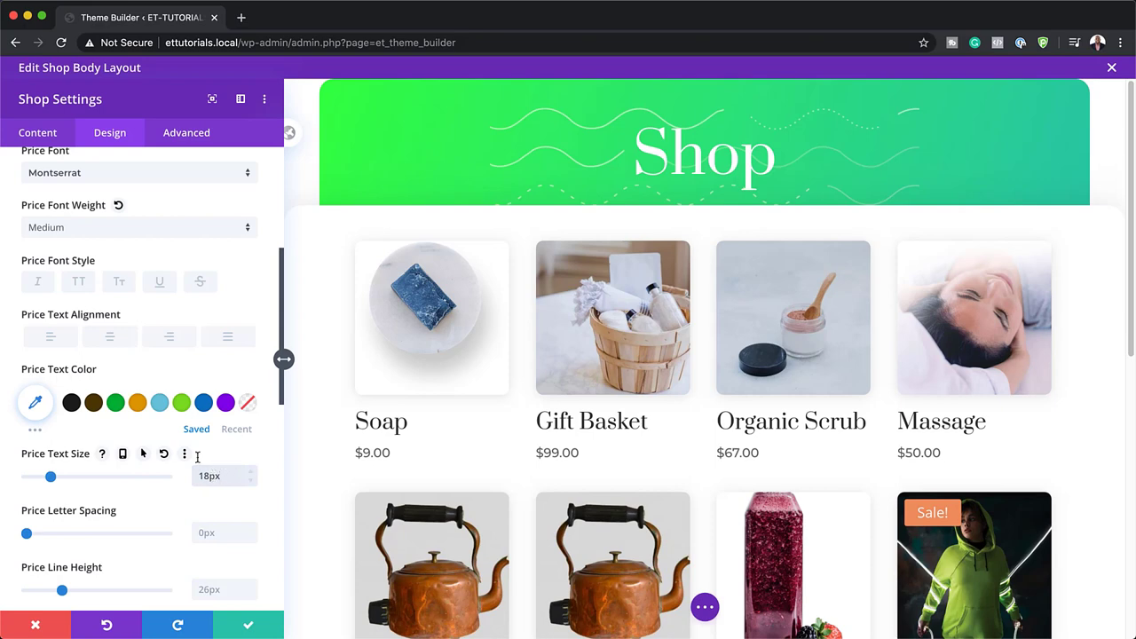
{"action": "left_click", "coordinate": [123, 453]}
{"action": "left_click", "coordinate": [144, 480]}
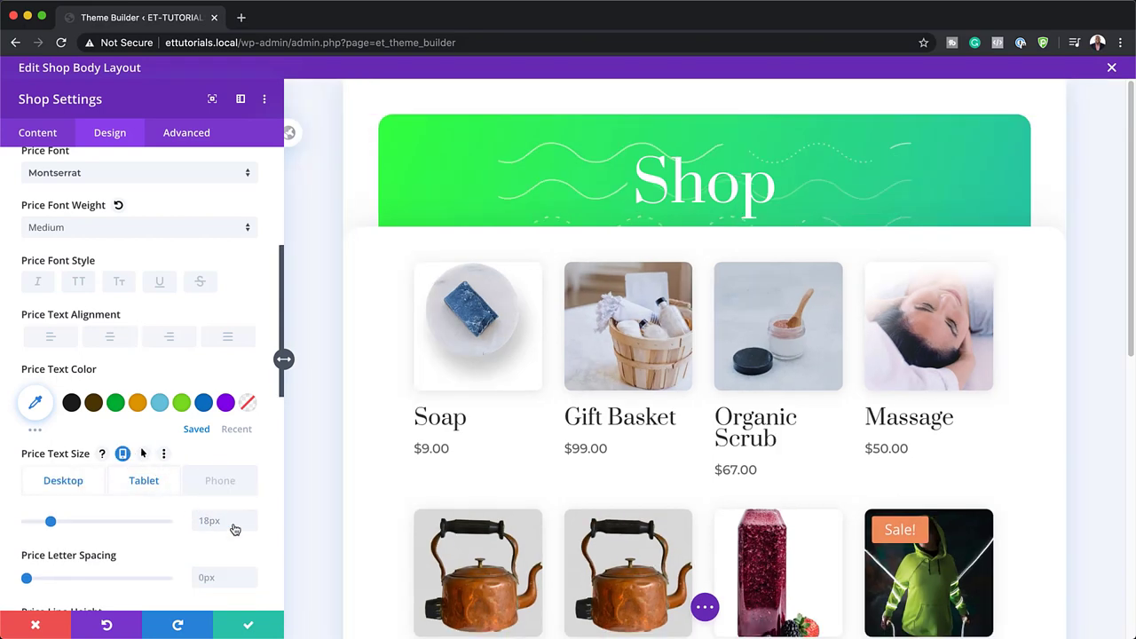
{"action": "left_click", "coordinate": [222, 520]}
{"action": "type", "text": "16px"}
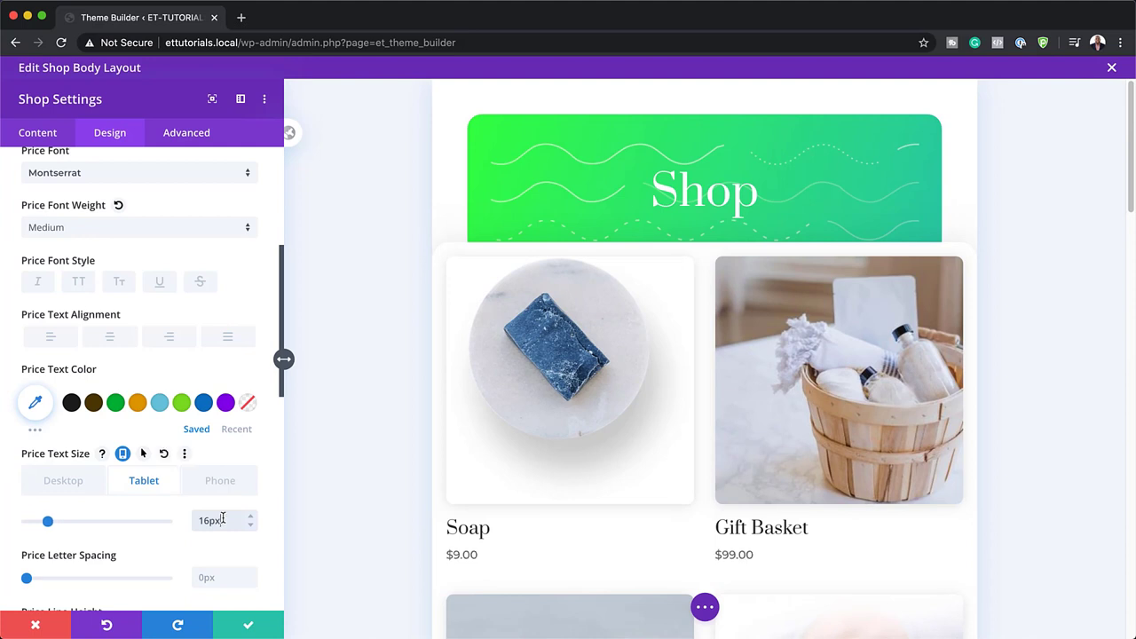
{"action": "left_click", "coordinate": [221, 480]}
{"action": "left_click", "coordinate": [208, 522]}
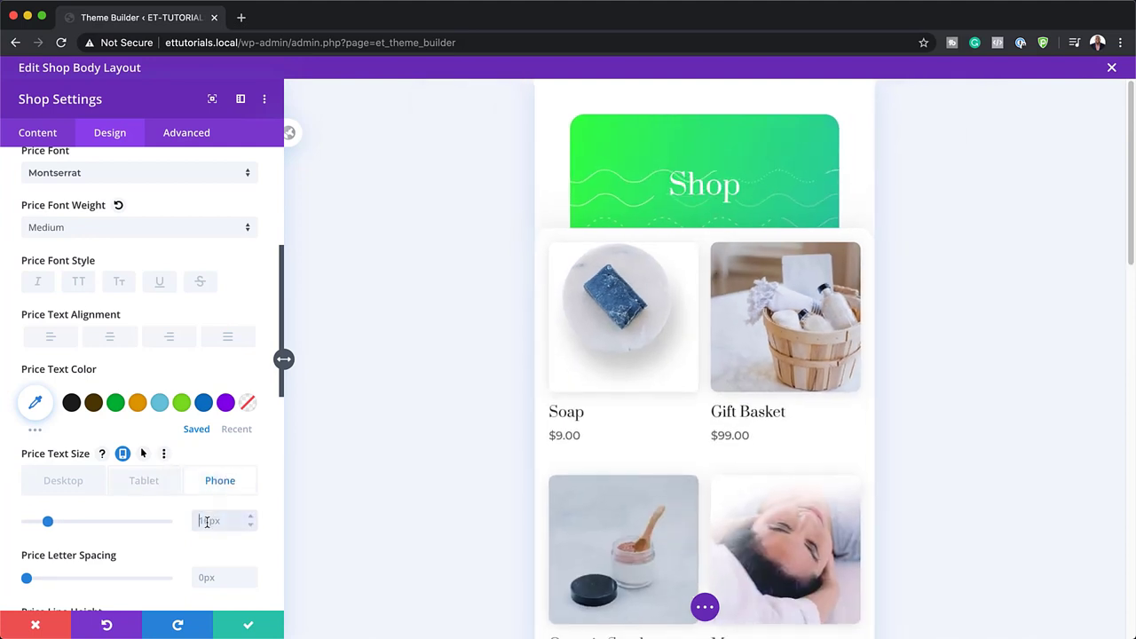
{"action": "type", "text": "14px"}
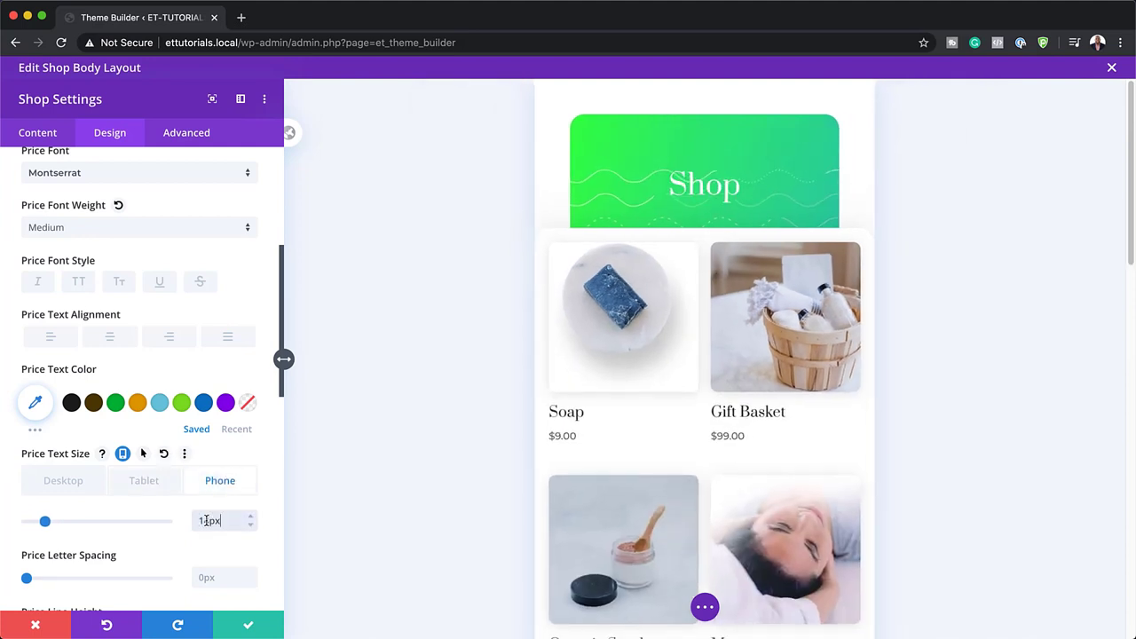
{"action": "left_click", "coordinate": [66, 480]}
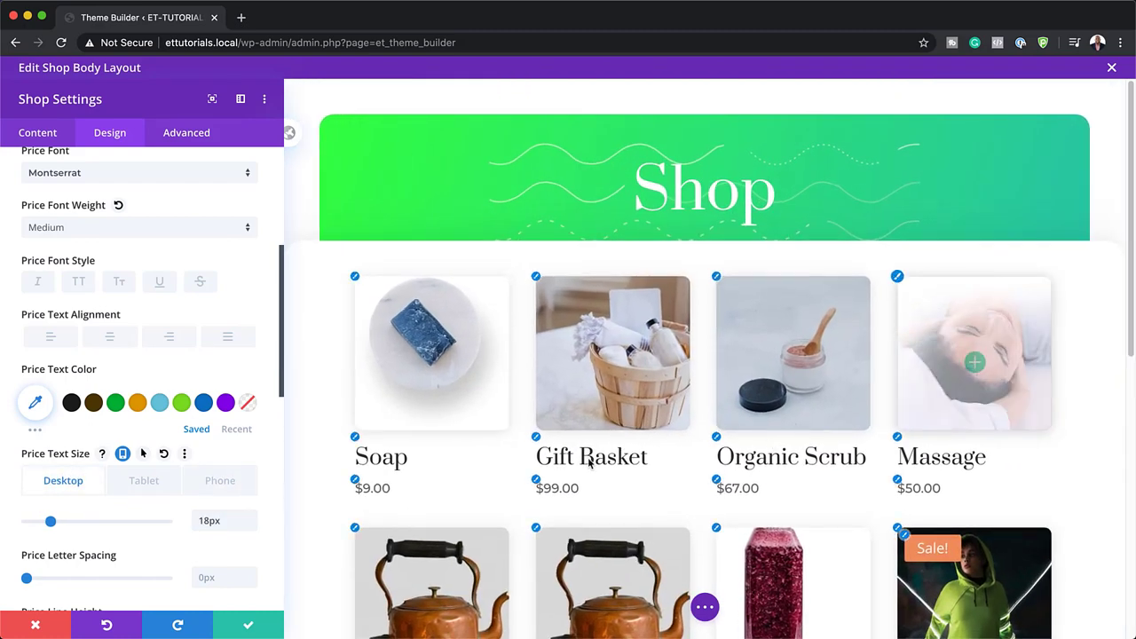
- Set the Shop module's top padding to 50px and save the module settings
{"action": "scroll", "coordinate": [147, 528], "scroll_direction": "down", "scroll_amount": 8}
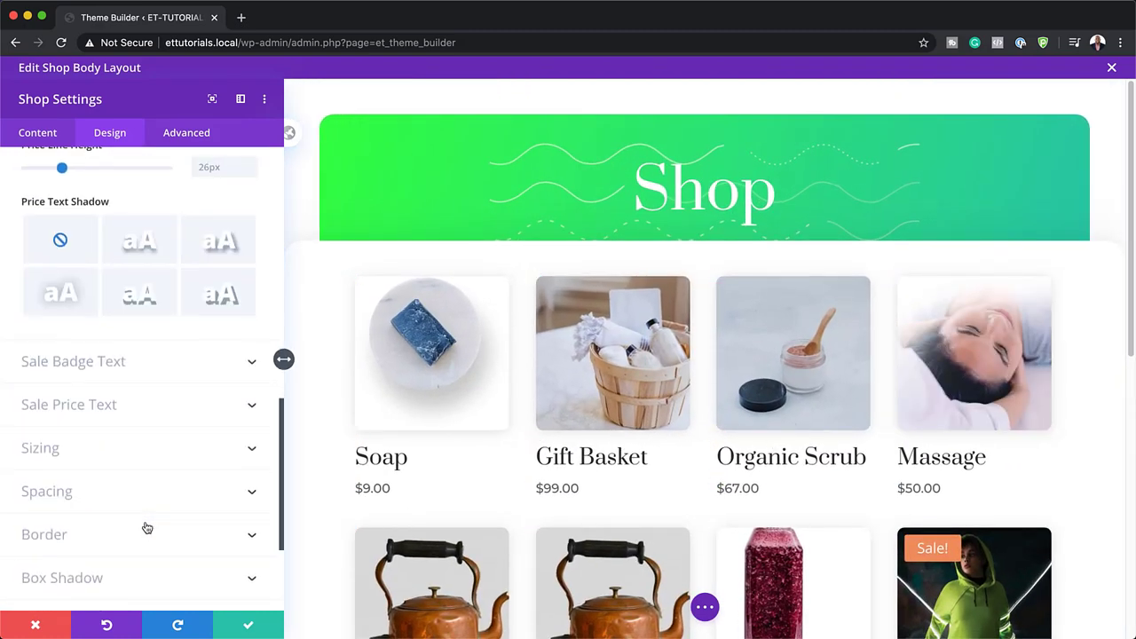
{"action": "left_click", "coordinate": [49, 494]}
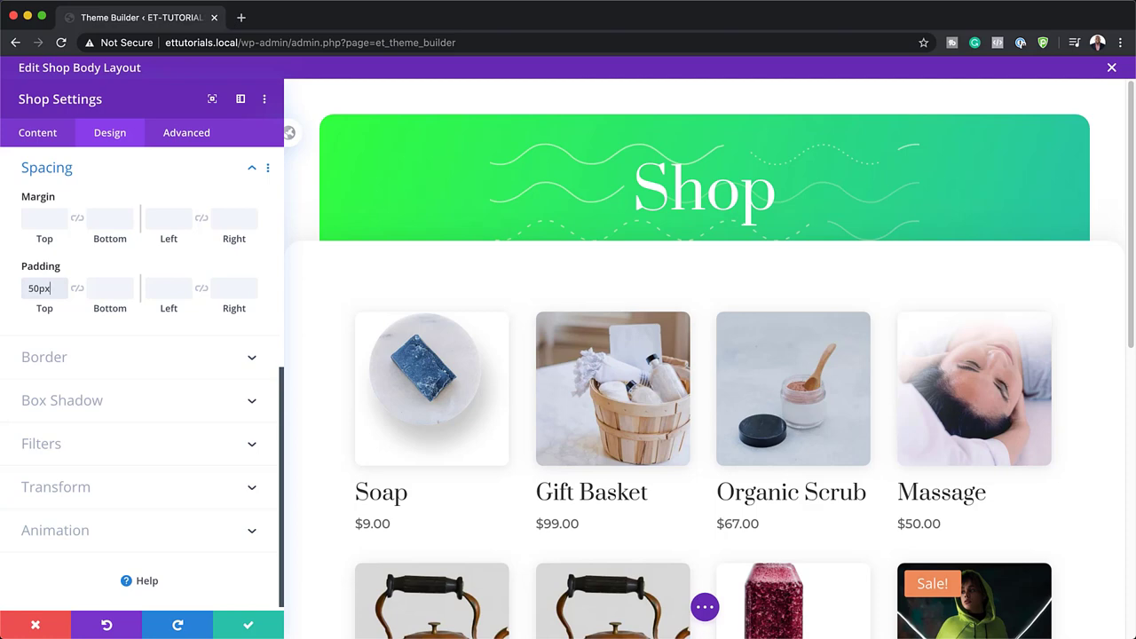
{"action": "left_click", "coordinate": [249, 625]}
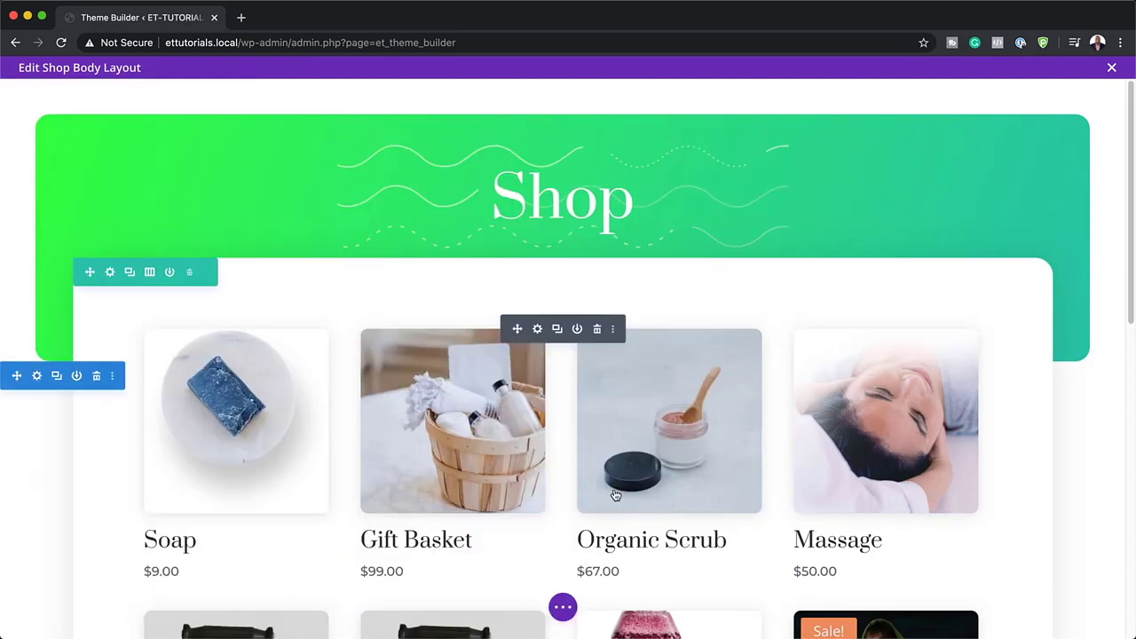
{"action": "scroll", "coordinate": [617, 495], "scroll_direction": "down", "scroll_amount": 8}
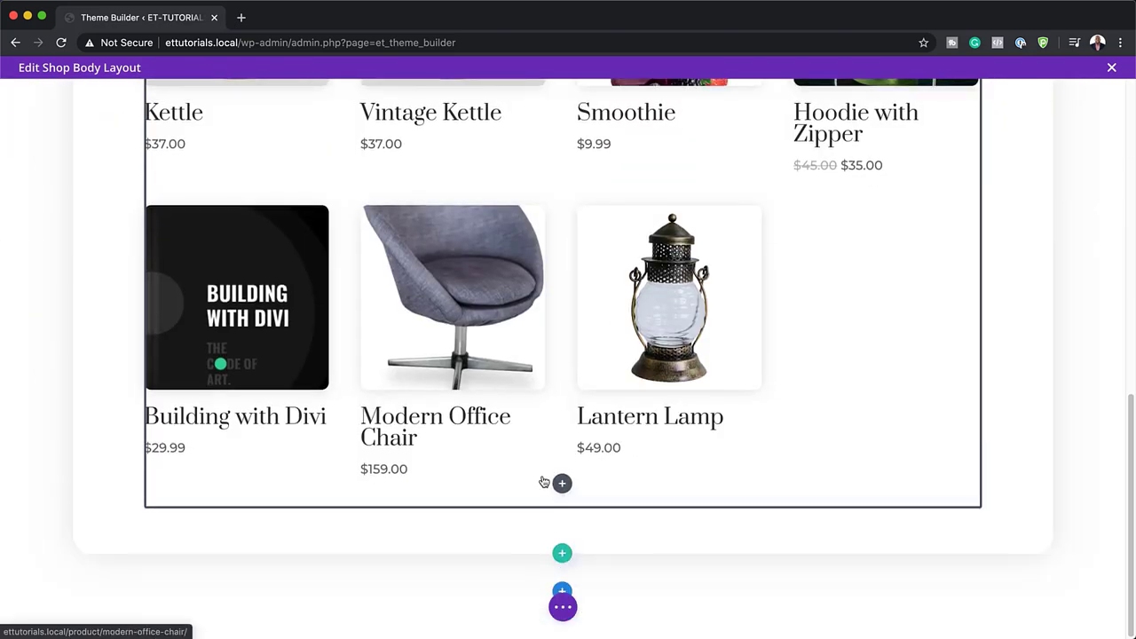
- Add a Code module below the products with style CSS setting li.product width to 49% !important at max-width 479px and 100% !important at 300px
{"action": "left_click", "coordinate": [561, 483]}
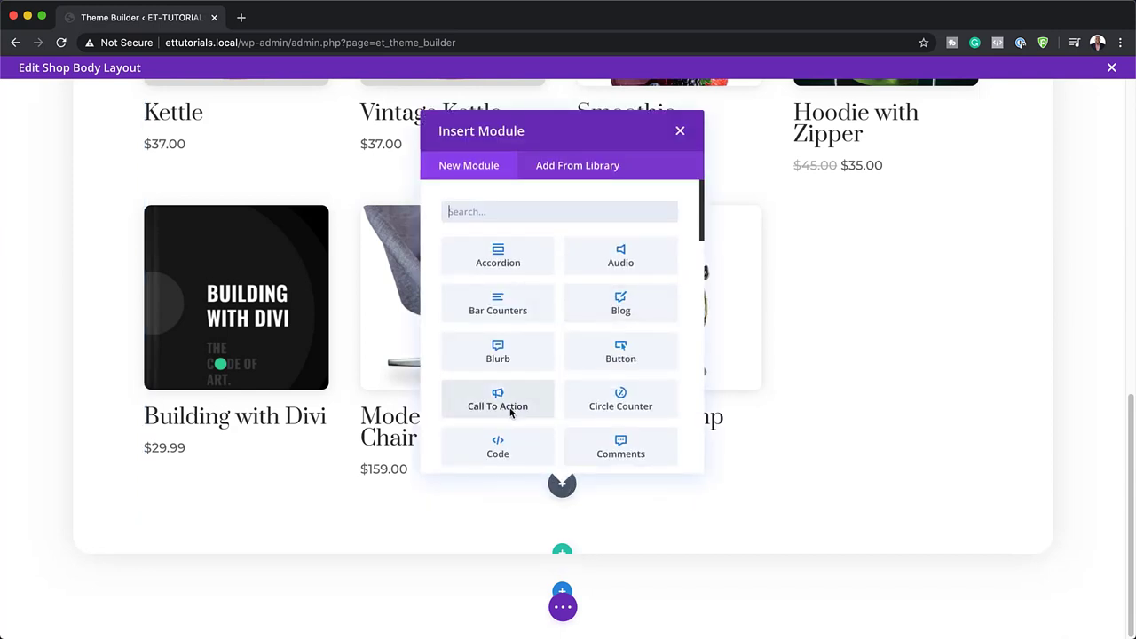
{"action": "left_click", "coordinate": [500, 449]}
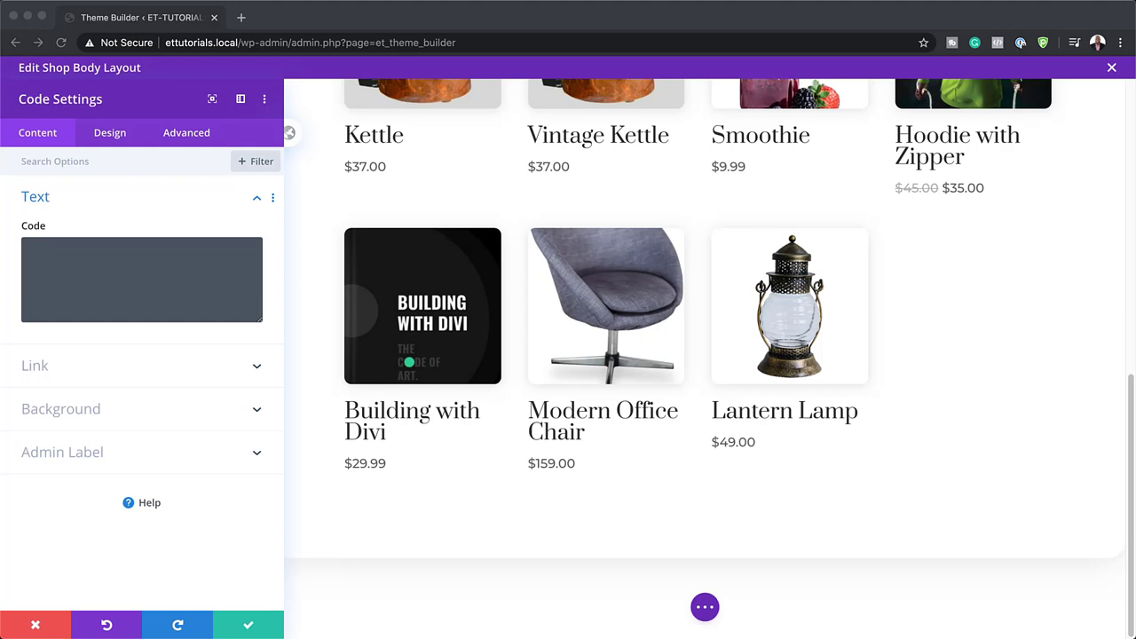
{"action": "left_click", "coordinate": [76, 256]}
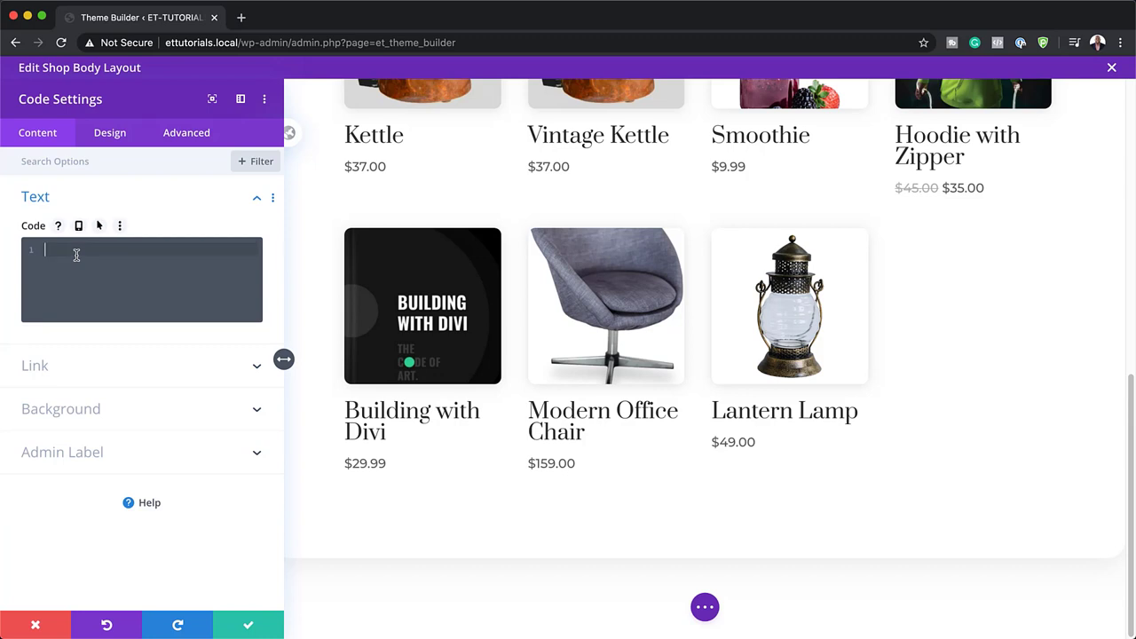
{"action": "type", "text": "<style> @media (max-width: 479px) { .woocommerce-page ul.products li.product:nth-child(n) { width: 49% !important; } } @media (max-width: 300px) { .woocommerce-page ul.products li.product:nth-child(n) { width: 100% !important; } } </style>"}
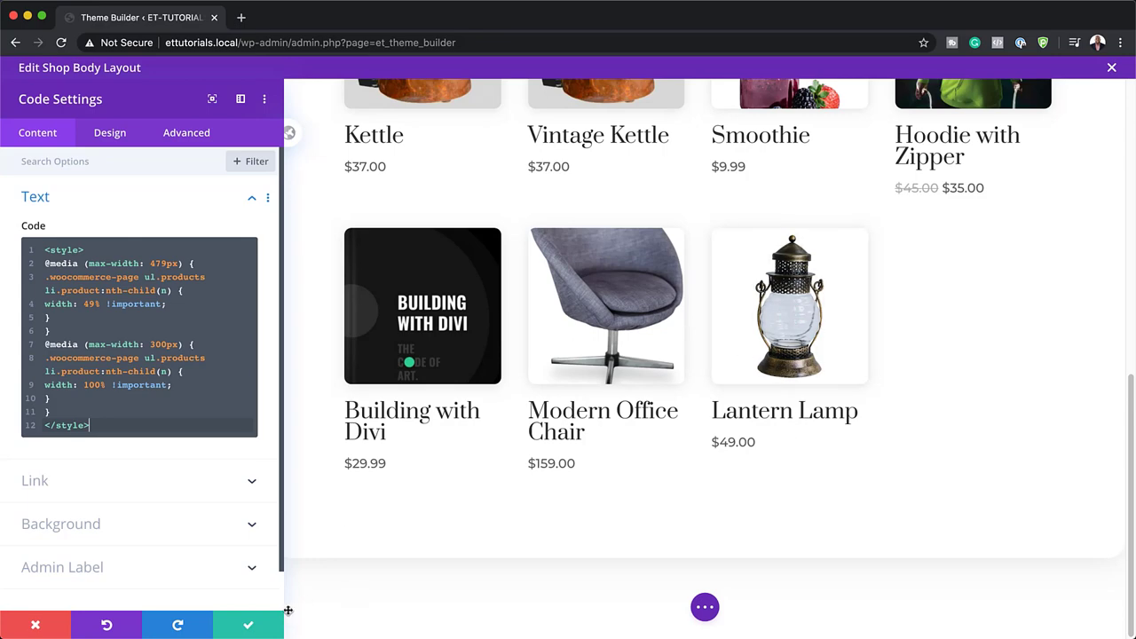
{"action": "left_click", "coordinate": [248, 625]}
- Close the Shop body layout editor and save the Theme Builder changes
{"action": "scroll", "coordinate": [914, 485], "scroll_direction": "up", "scroll_amount": 3}
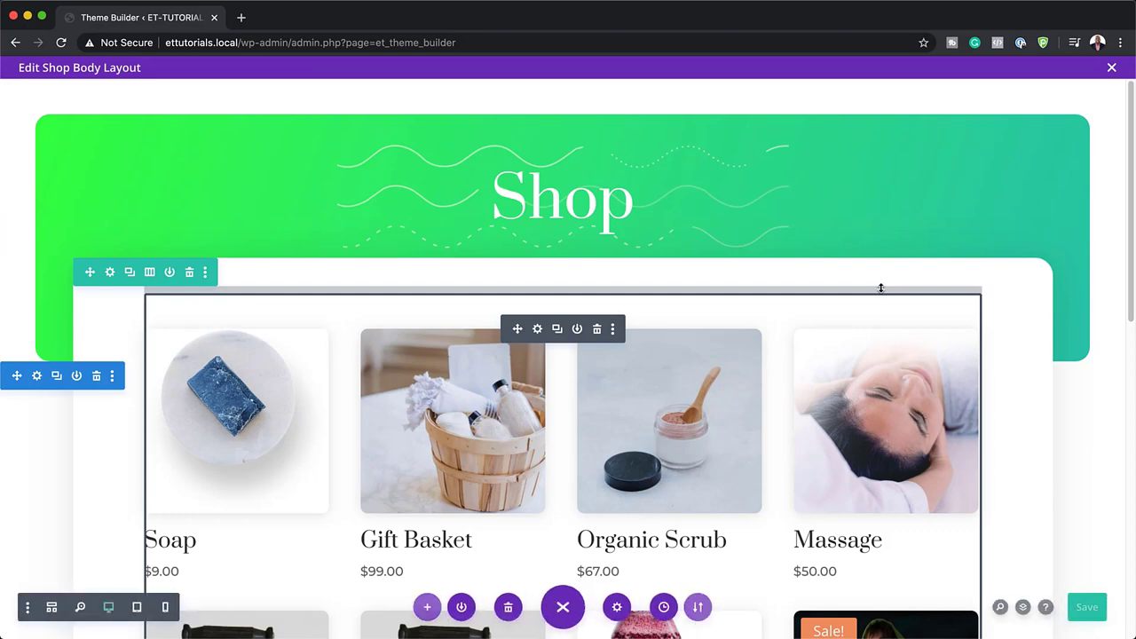
{"action": "left_click", "coordinate": [1112, 69]}
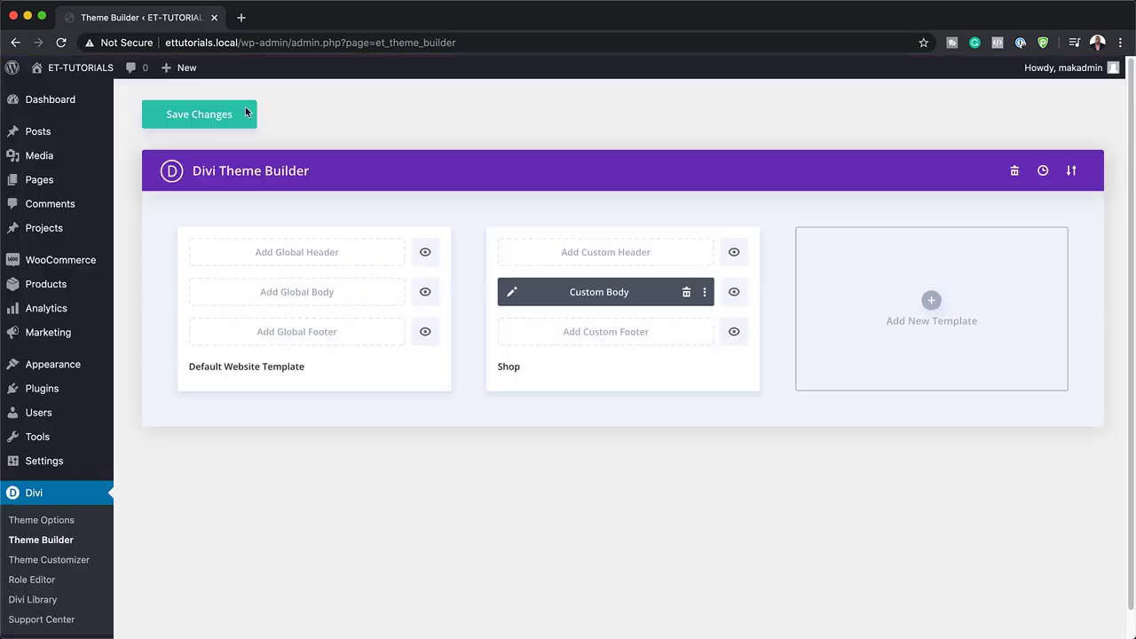
{"action": "left_click", "coordinate": [223, 116]}
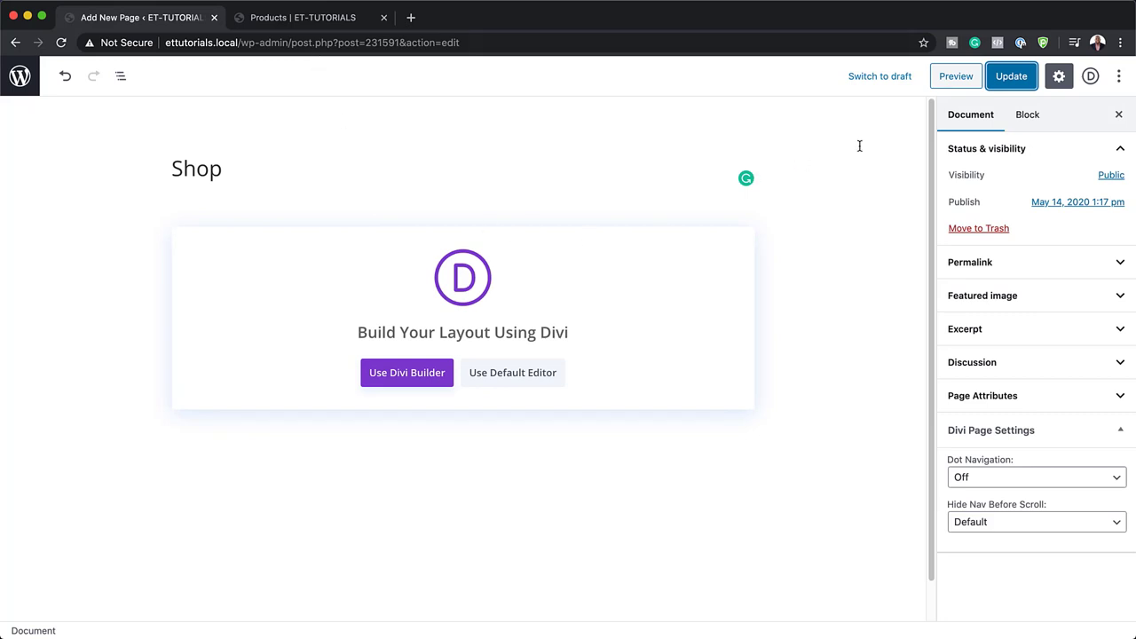
- Reload the live Shop page, narrow the browser window to phone width to examine the product grid, and restore the full window width
{"action": "left_click", "coordinate": [317, 20]}
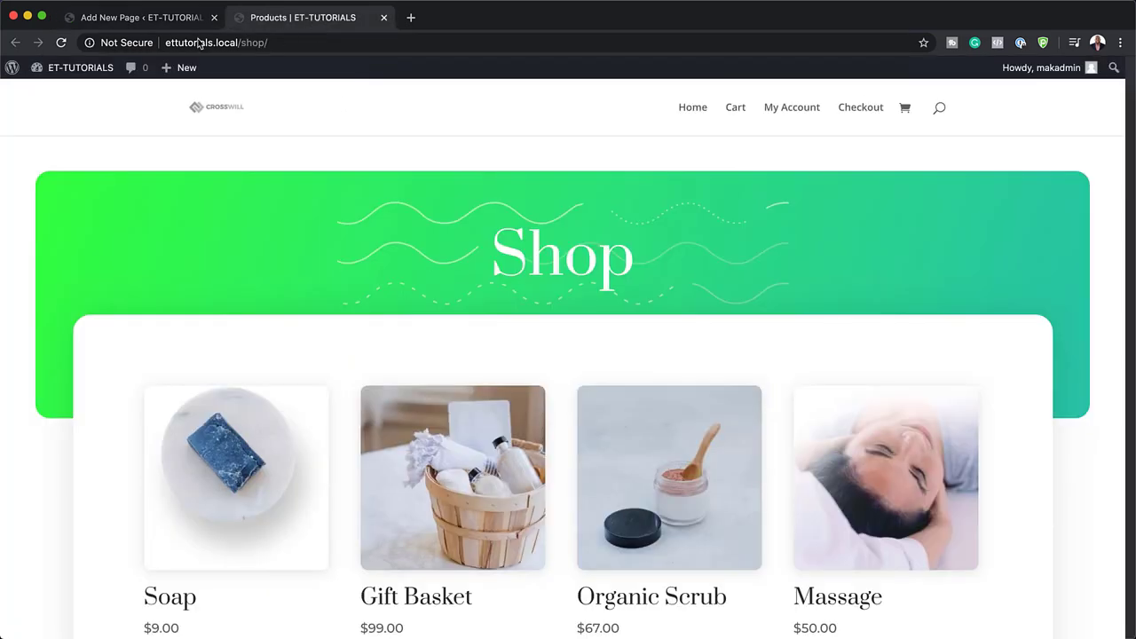
{"action": "left_click", "coordinate": [61, 44]}
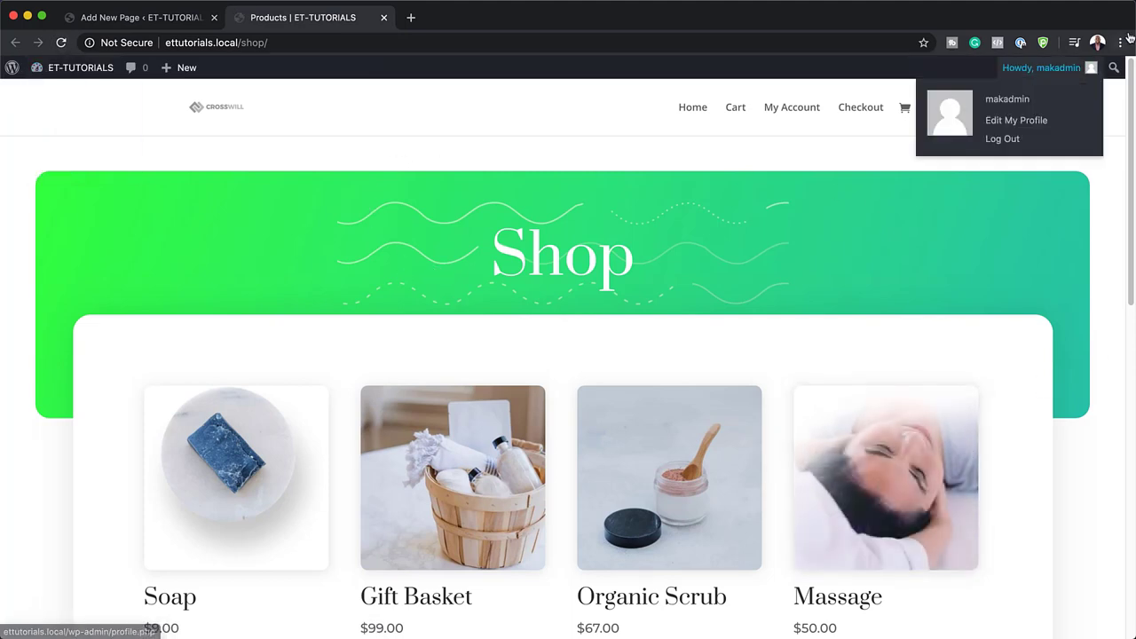
{"action": "left_click_drag", "start_coordinate": [1131, 5], "coordinate": [307, 3]}
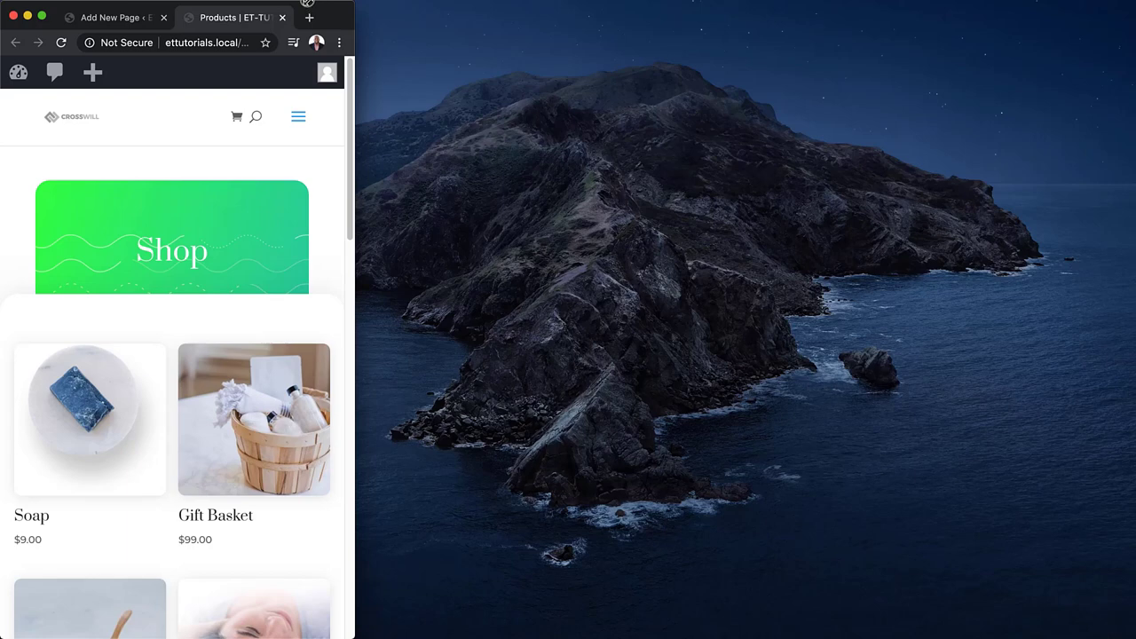
{"action": "scroll", "coordinate": [264, 460], "scroll_direction": "down", "scroll_amount": 5}
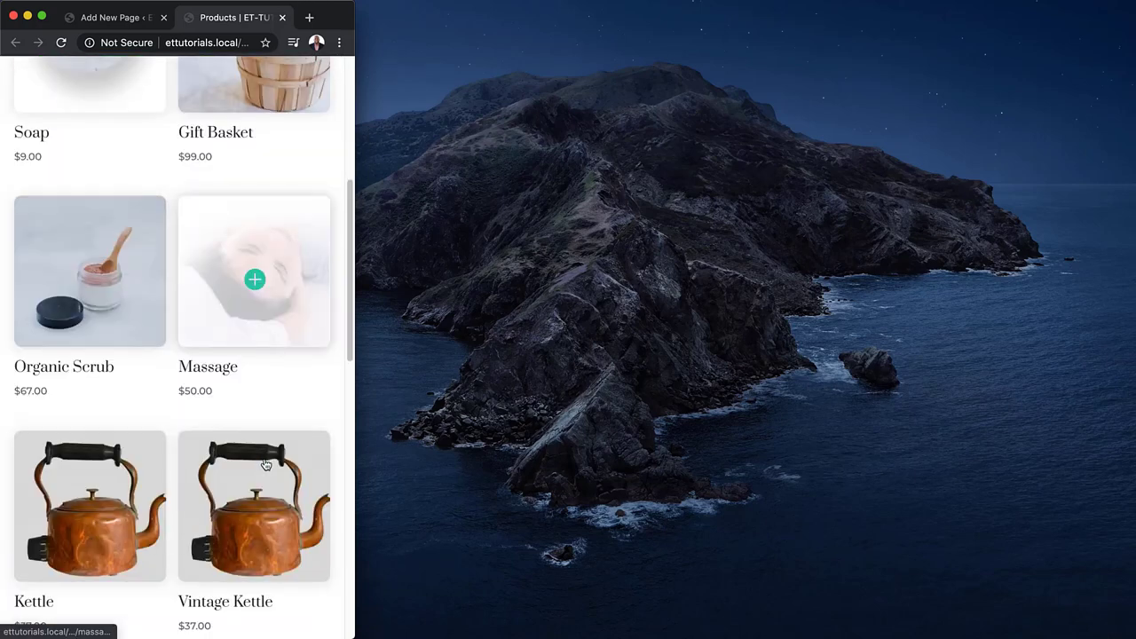
{"action": "scroll", "coordinate": [265, 461], "scroll_direction": "down", "scroll_amount": 10}
{"action": "scroll", "coordinate": [264, 463], "scroll_direction": "up", "scroll_amount": 15}
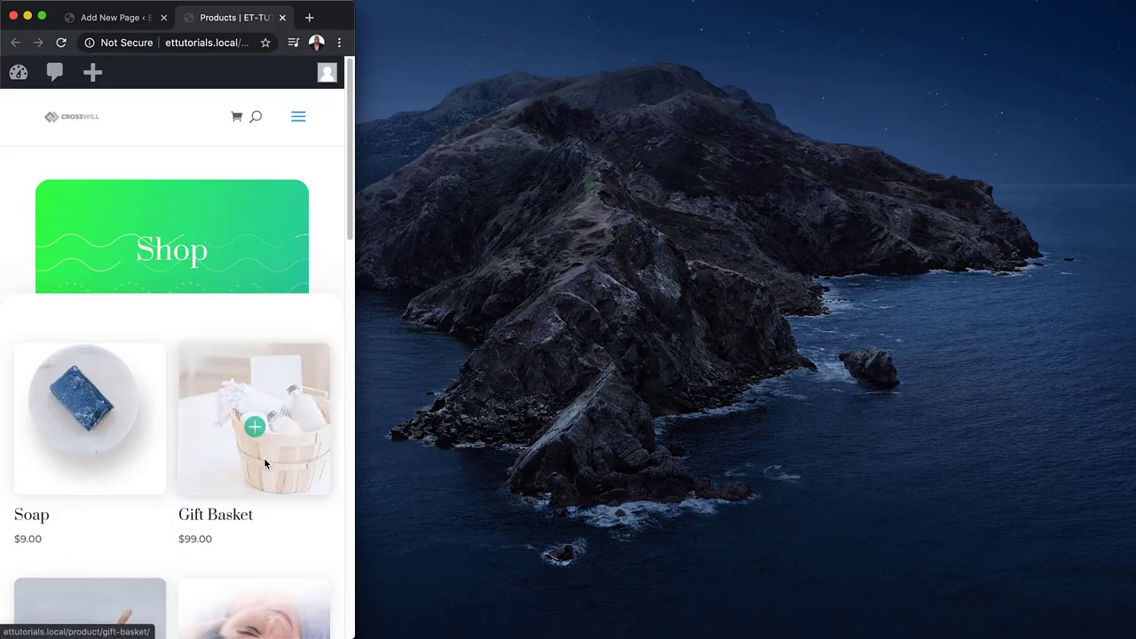
{"action": "left_click_drag", "start_coordinate": [357, 9], "coordinate": [1135, 4]}
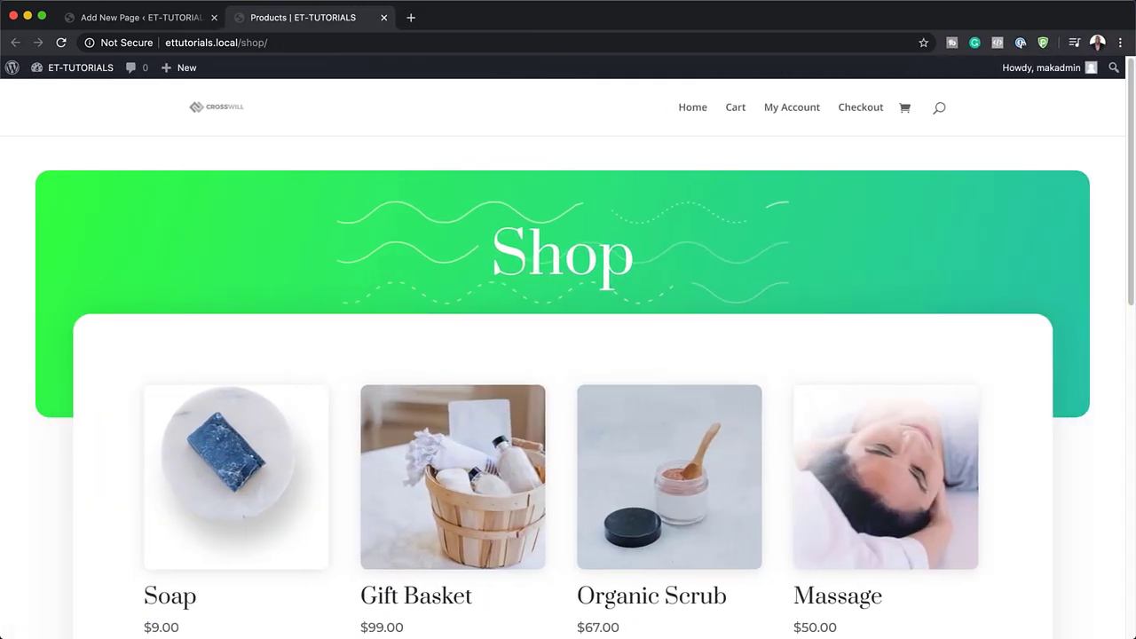